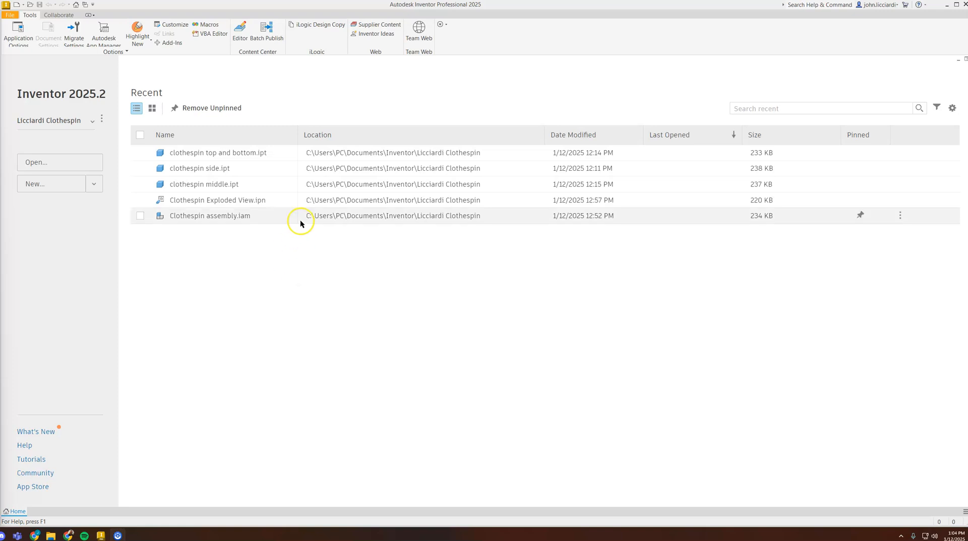
Create a new drawing file from the Standard.idw template.
left_click(10, 14)
left_click(27, 46)
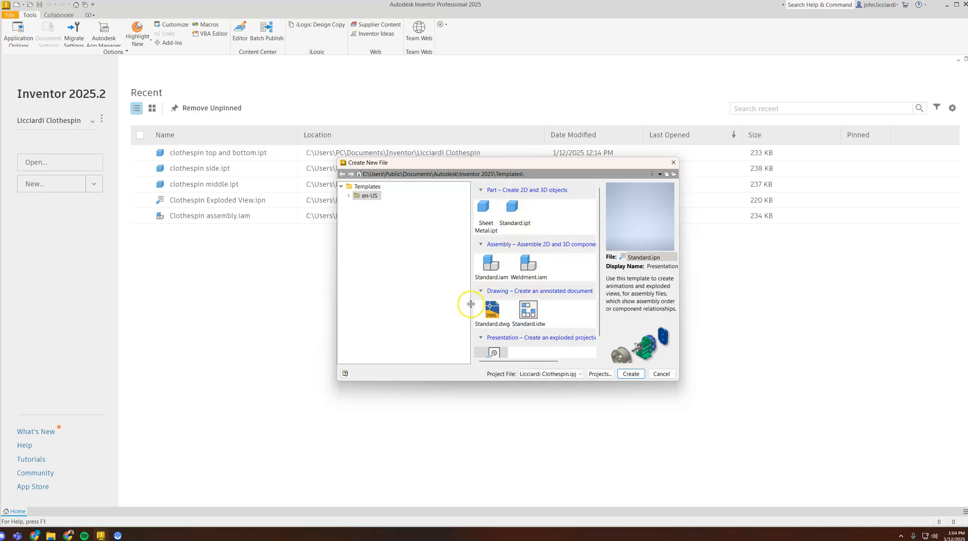
left_click(528, 311)
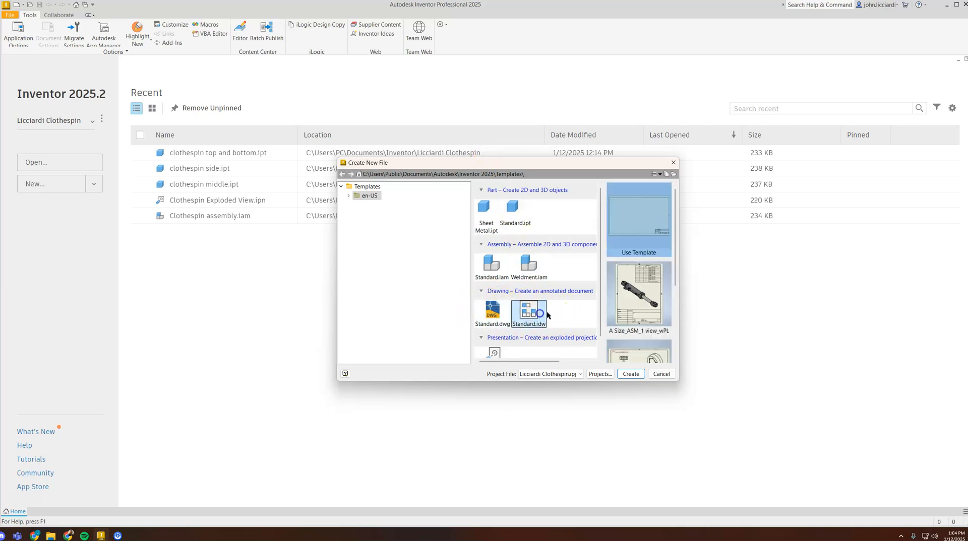
left_click(634, 376)
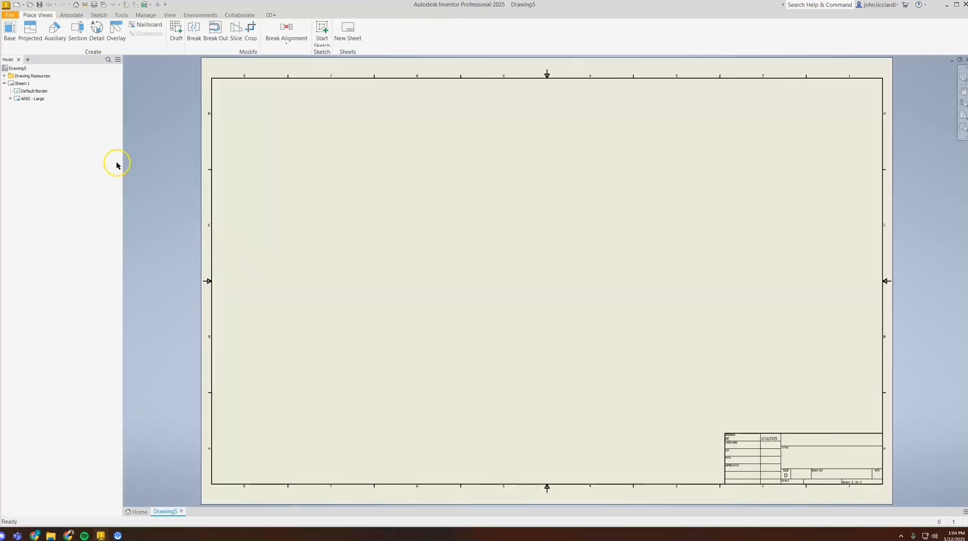
Close the Model browser and restore it.
left_click(18, 60)
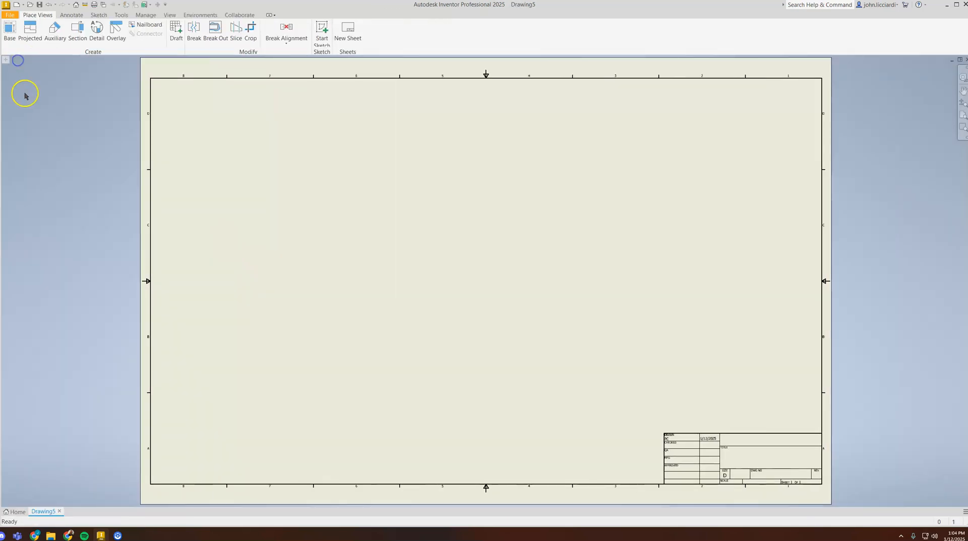
left_click(6, 60)
left_click(18, 69)
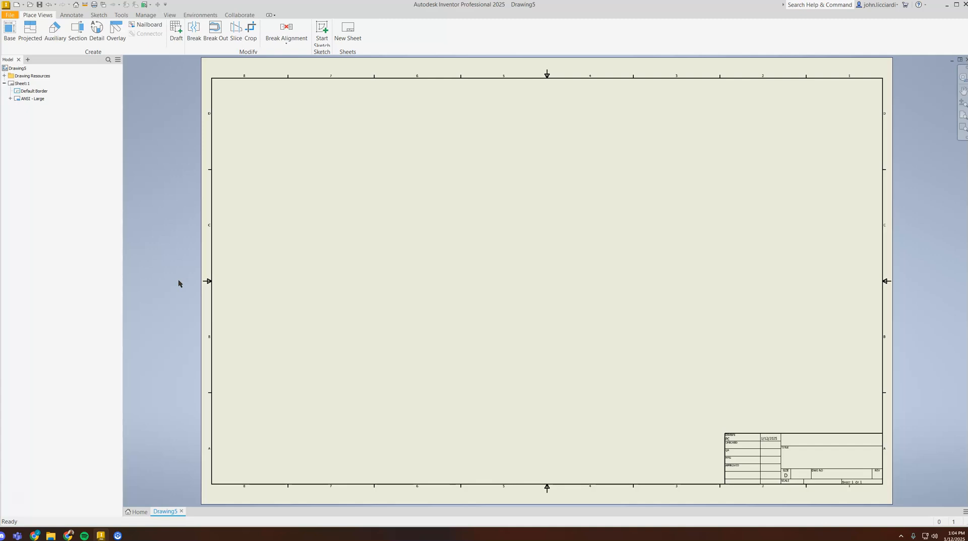
Start a base view using the Clothespin assembly file as its source.
left_click(230, 290)
left_click(9, 31)
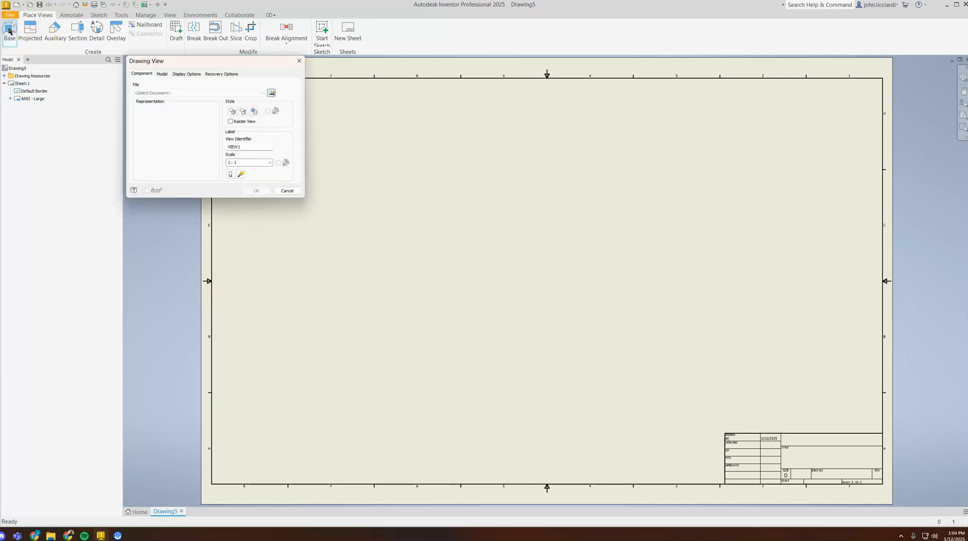
left_click(271, 93)
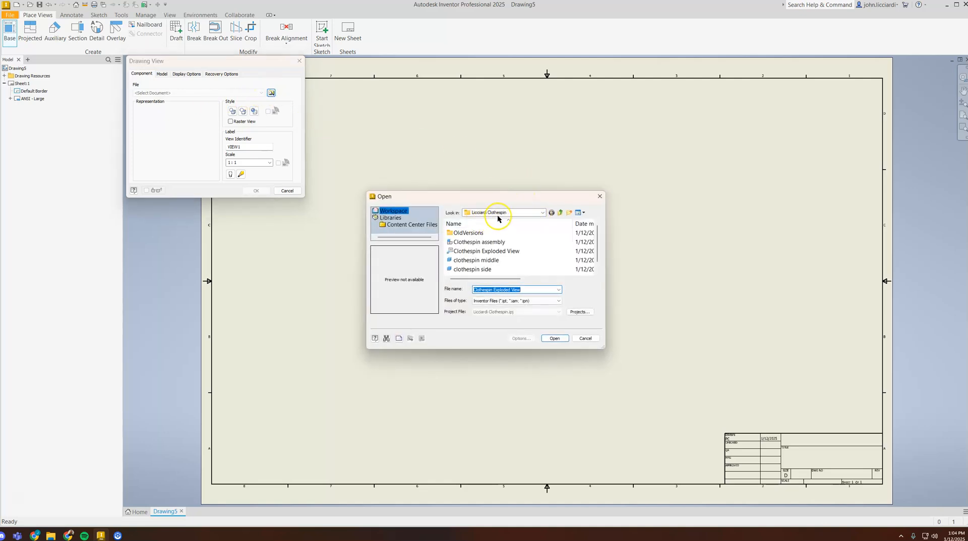
left_click(498, 243)
left_click(553, 340)
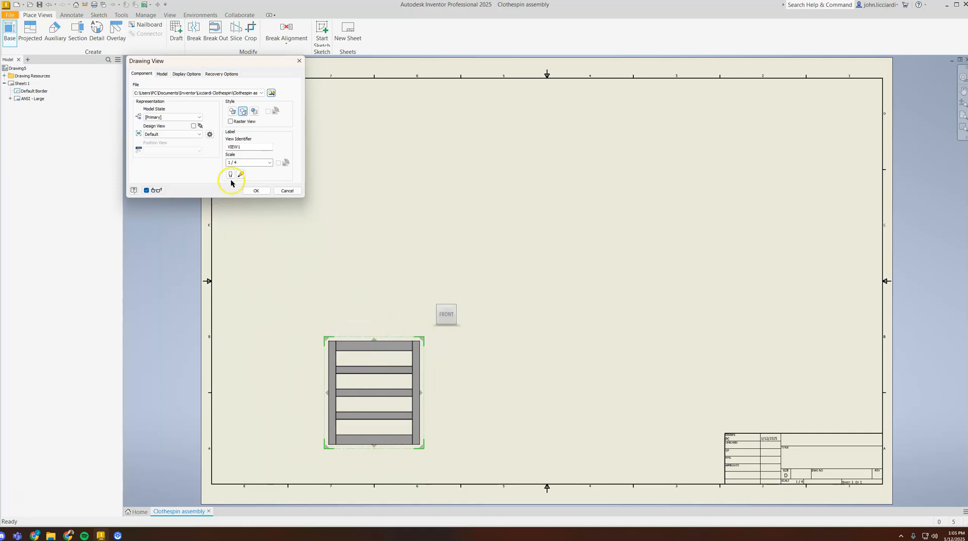
Set the base view's scale to .35, create it, and move it slightly higher on the sheet.
double_click(237, 162)
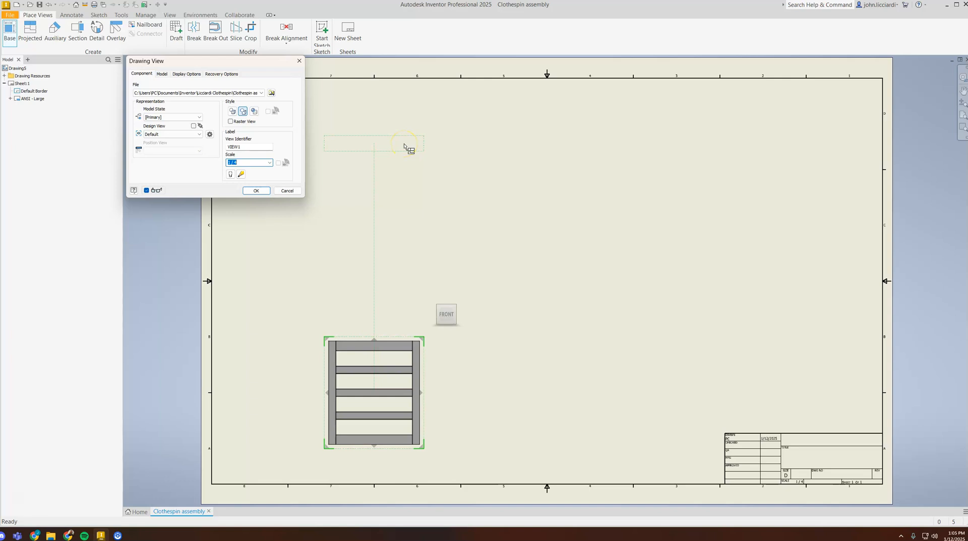
type(".35")
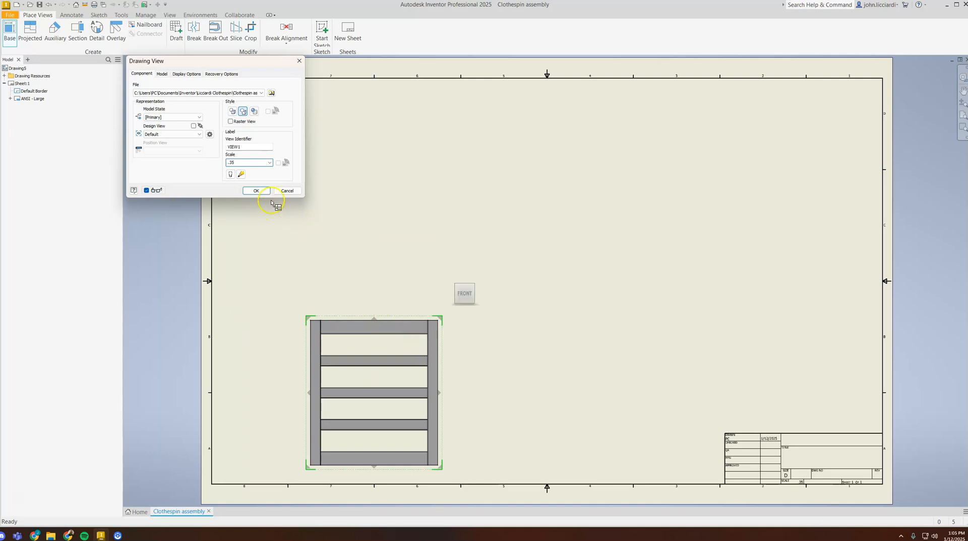
left_click(256, 190)
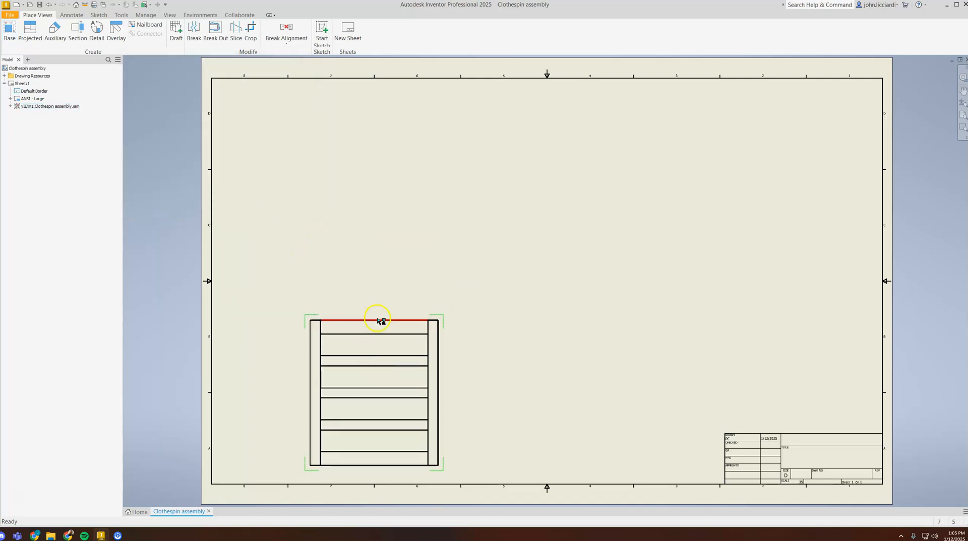
left_click_drag(381, 317, 379, 279)
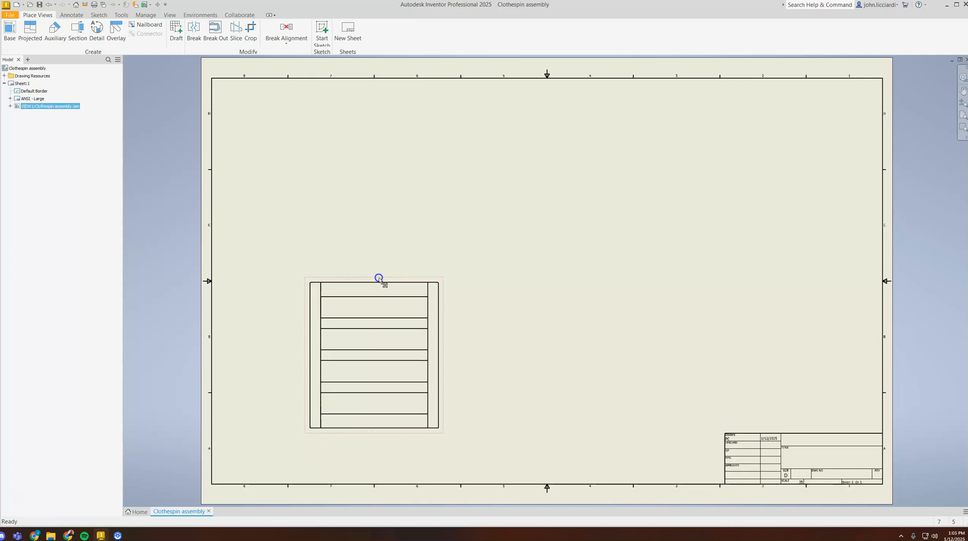
left_click(331, 195)
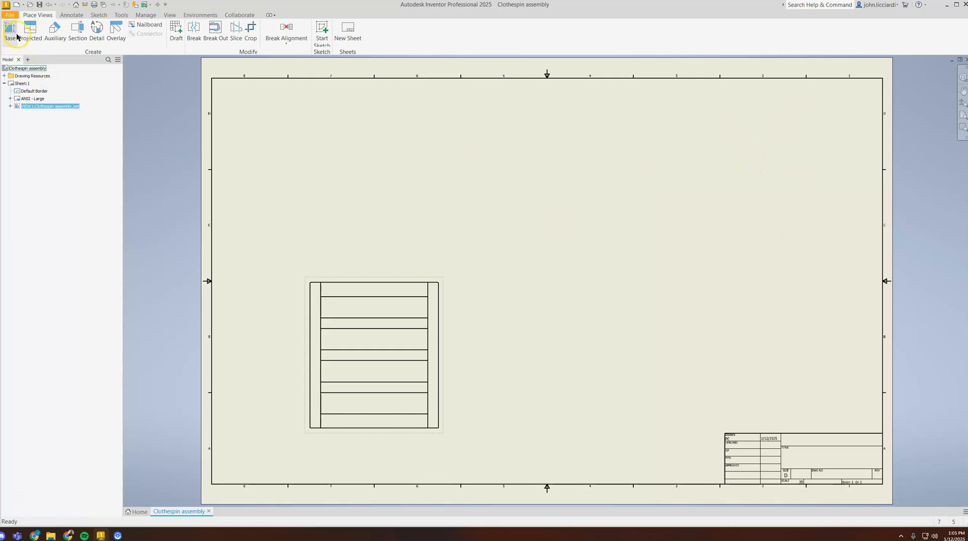
Project top, isometric and right-side views from the front view, and shift the front view slightly toward the sheet's centre.
left_click(29, 31)
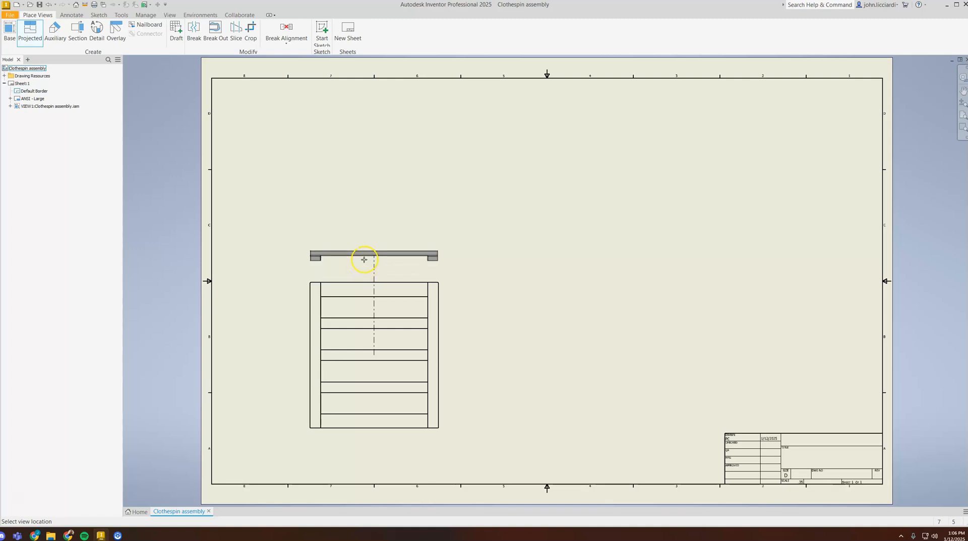
left_click(353, 138)
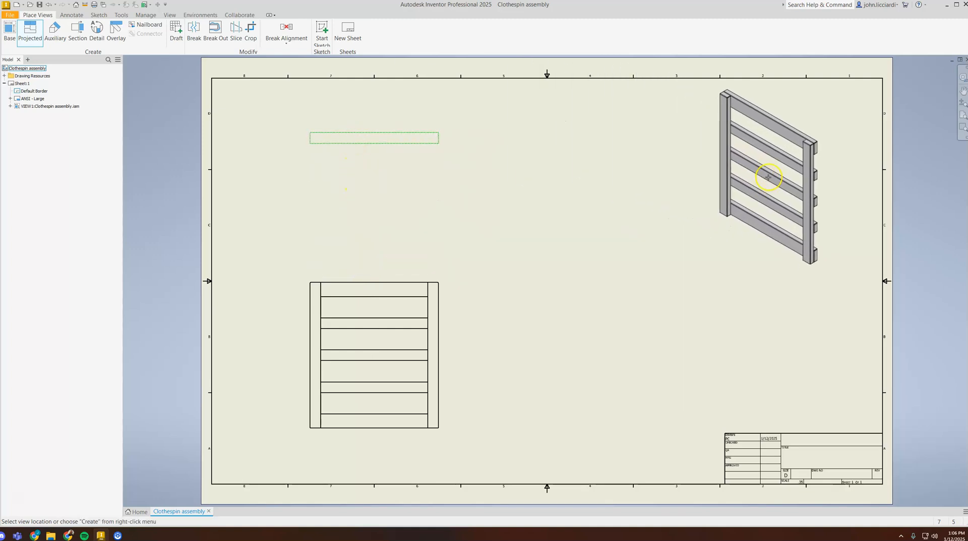
left_click(768, 177)
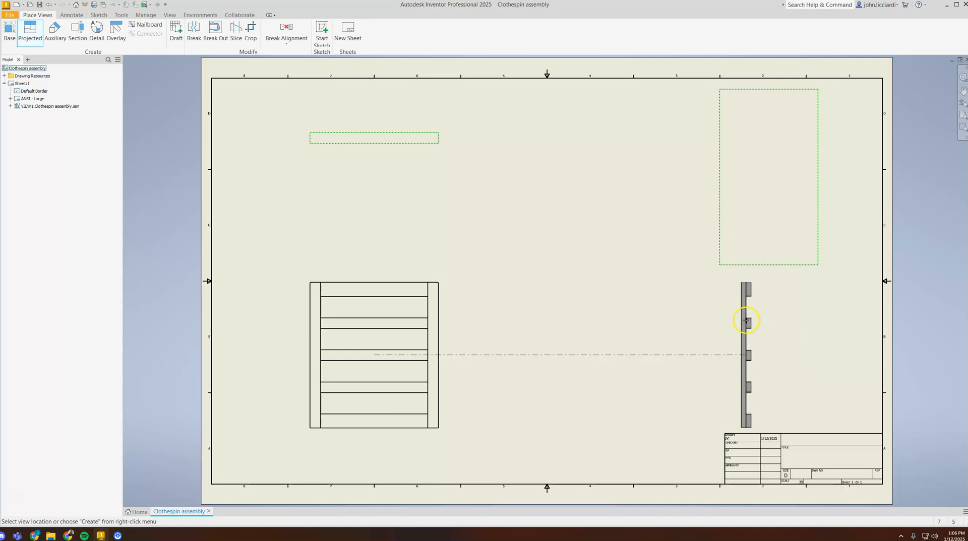
left_click(750, 320)
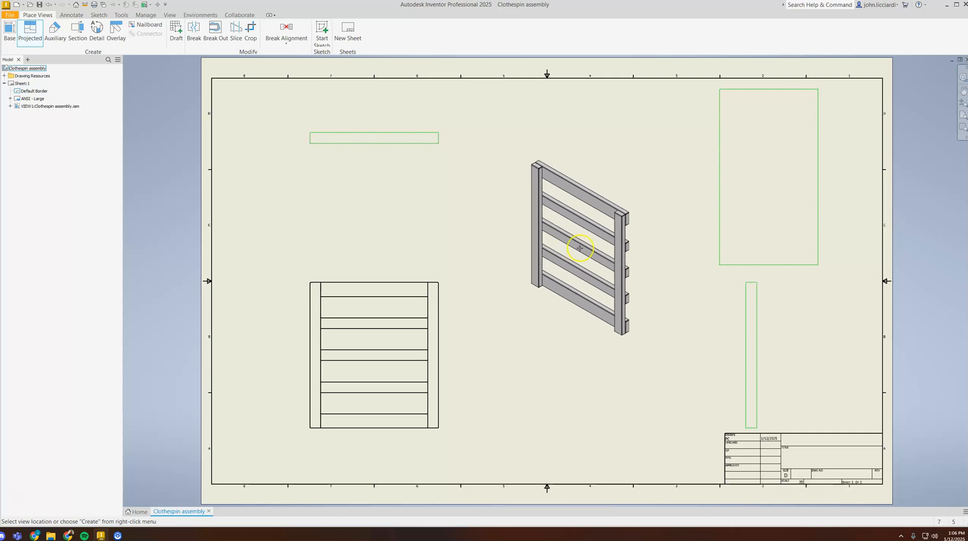
right_click(536, 257)
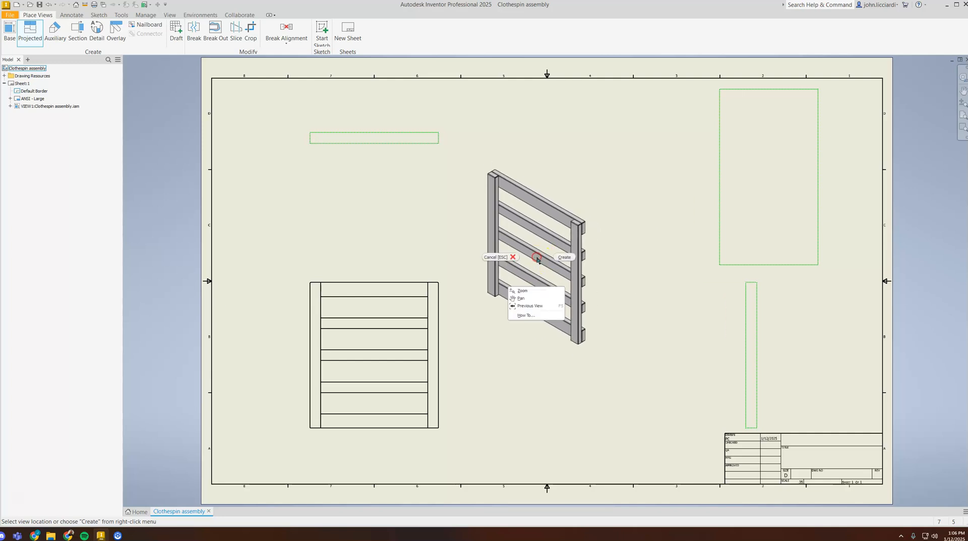
left_click(566, 257)
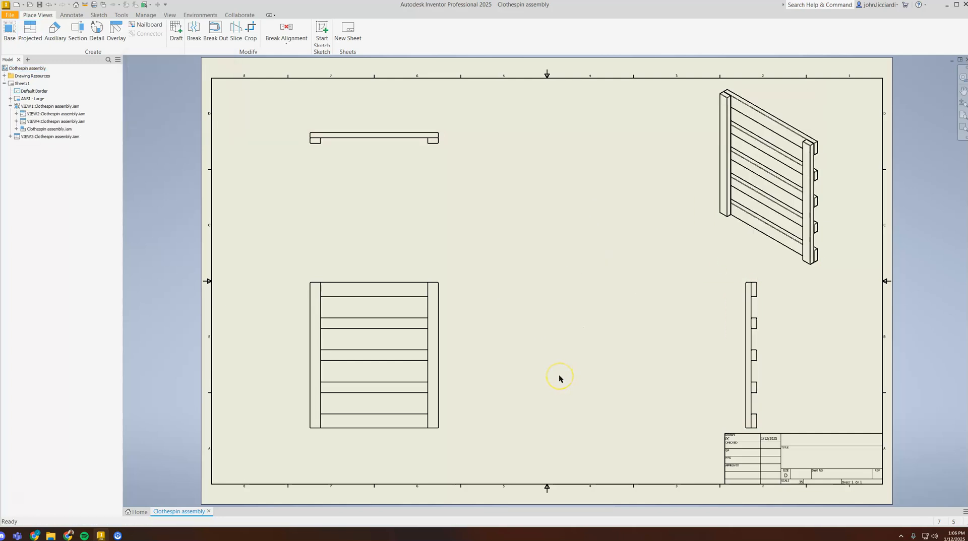
left_click(411, 282)
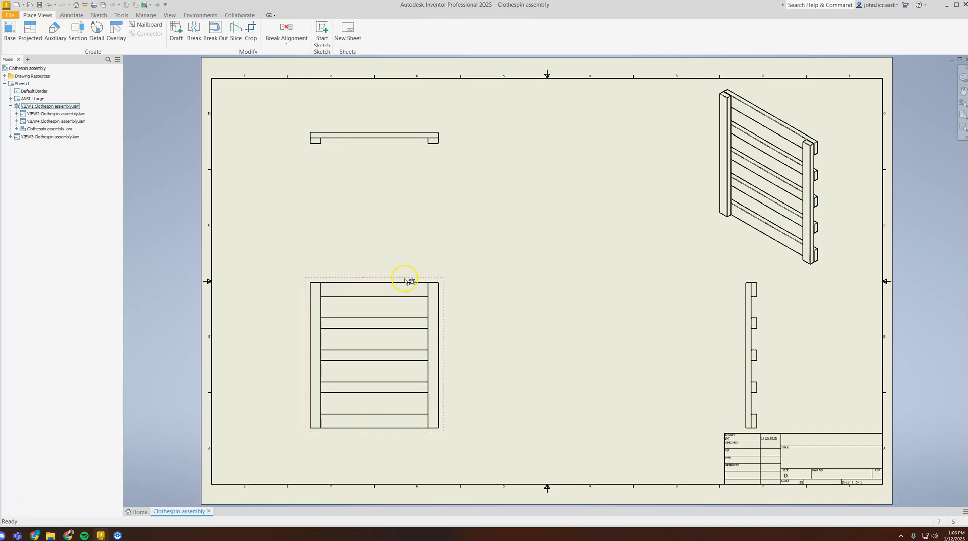
mouse_move(407, 281)
left_mouse_down()
mouse_move(461, 248)
mouse_move(426, 282)
left_mouse_up()
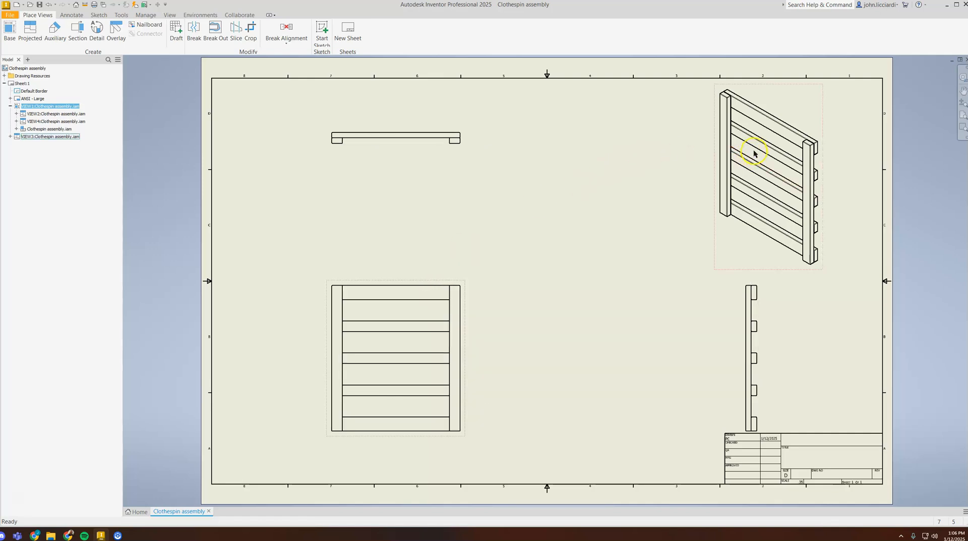
Change the isometric view's display style to shaded.
double_click(765, 89)
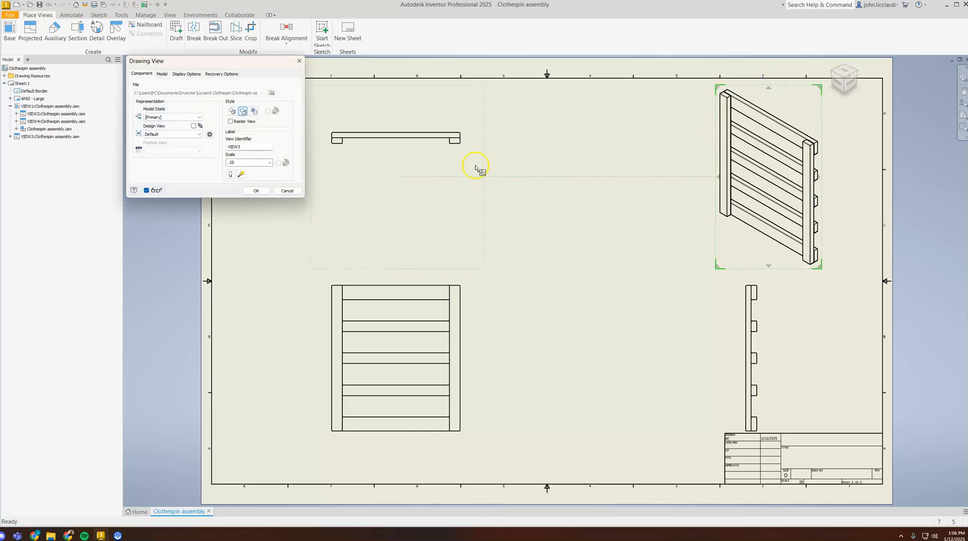
left_click(255, 111)
left_click(256, 191)
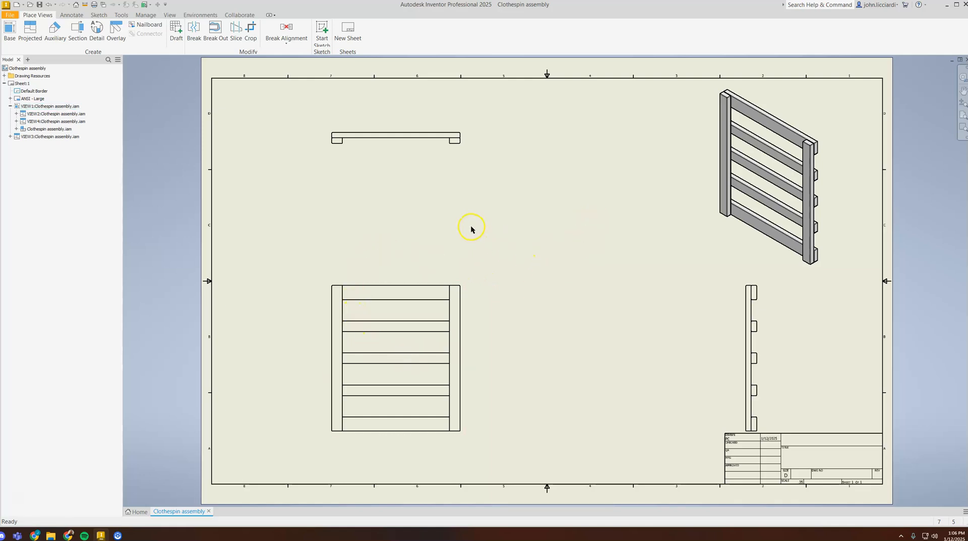
Dimension the front view's overall width between its outer vertical edges, placing the dimension above the view.
left_click(70, 15)
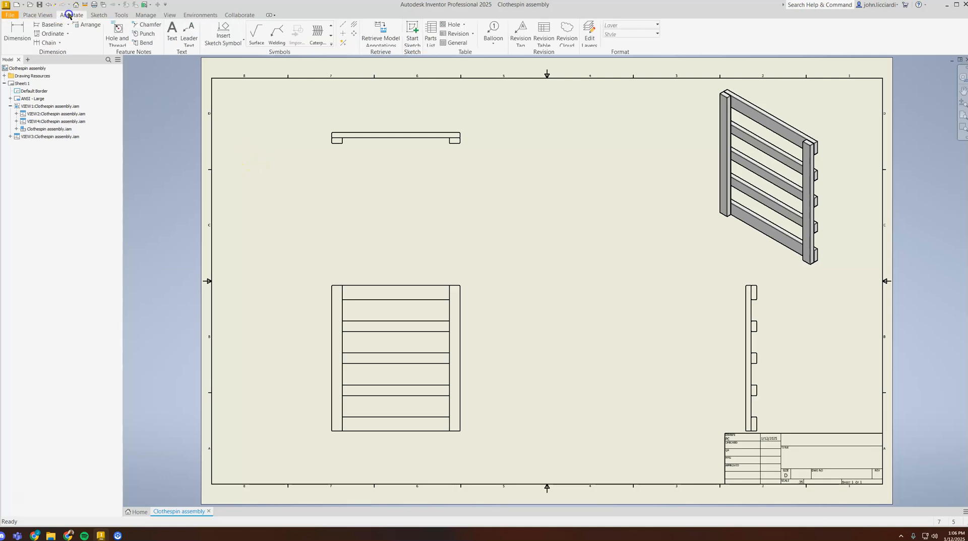
left_click(17, 35)
scroll(315, 332, "up", 3)
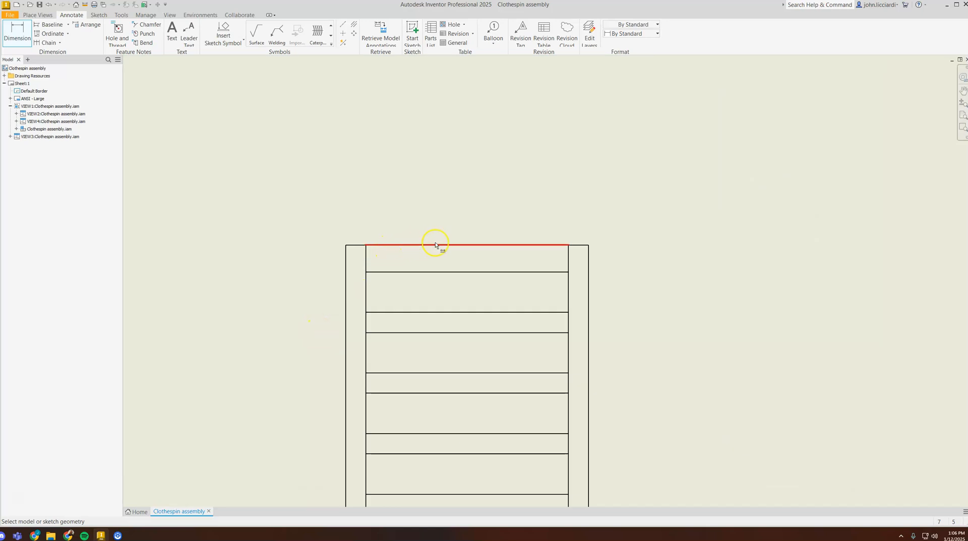
left_click(346, 289)
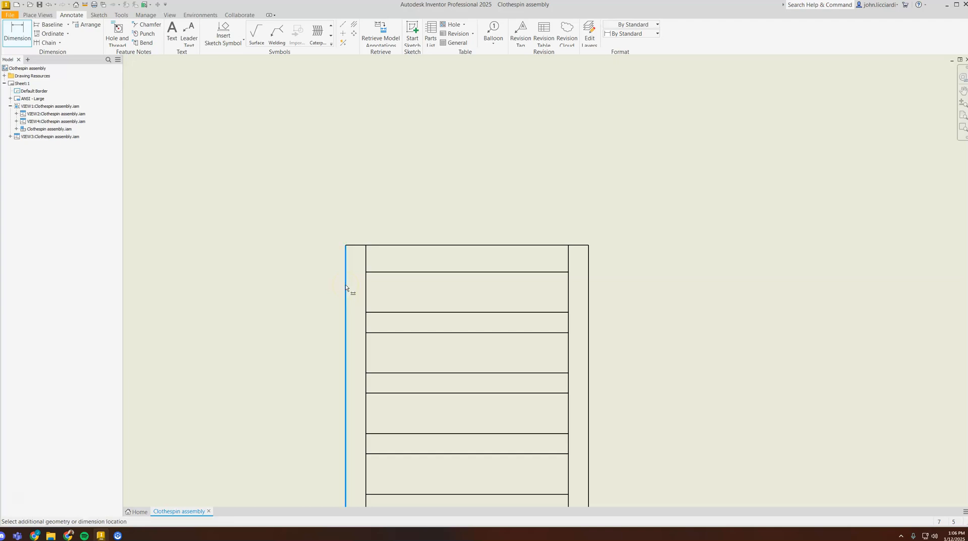
left_click(588, 290)
left_click(481, 204)
Dimension the front view's overall height from its top edge to its bottom edge, placing the dimension right of the view.
scroll(563, 295, "down", 5)
middle_click_drag(562, 296, 494, 304)
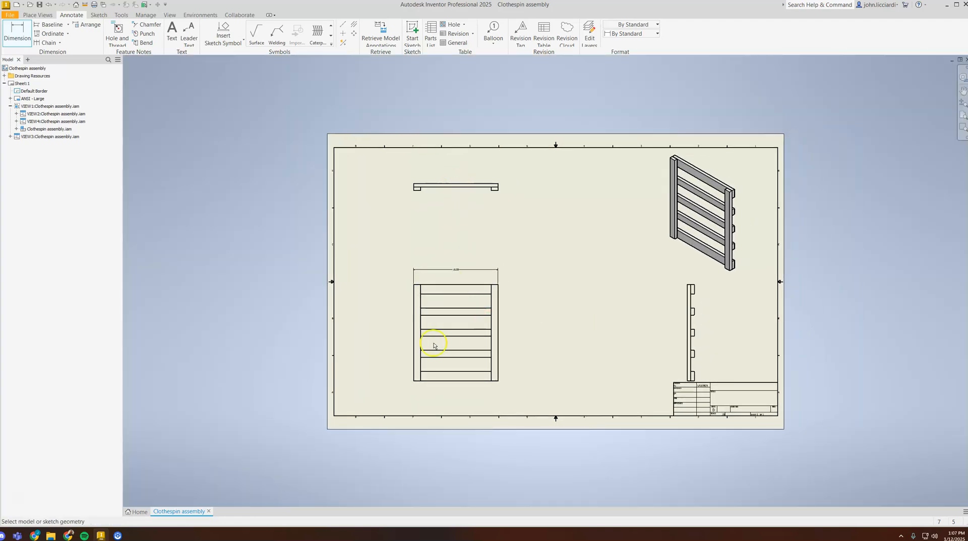
scroll(510, 328, "up", 3)
scroll(464, 296, "up", 3)
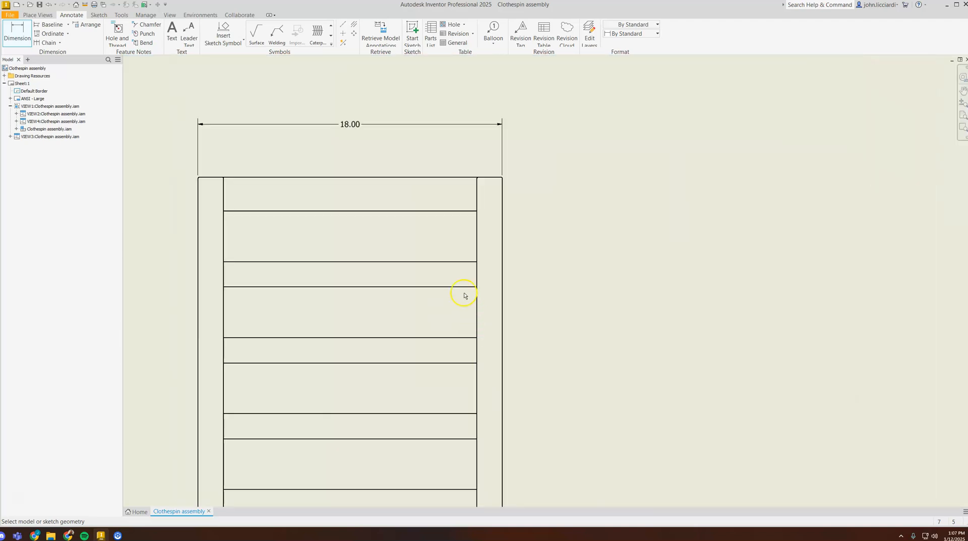
left_click(438, 178)
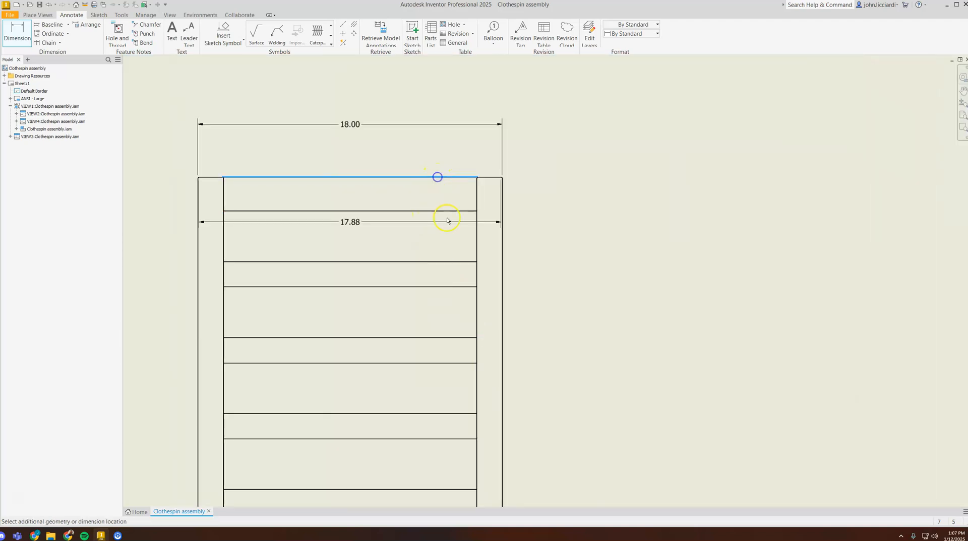
scroll(446, 413, "down", 2)
scroll(435, 469, "up", 3)
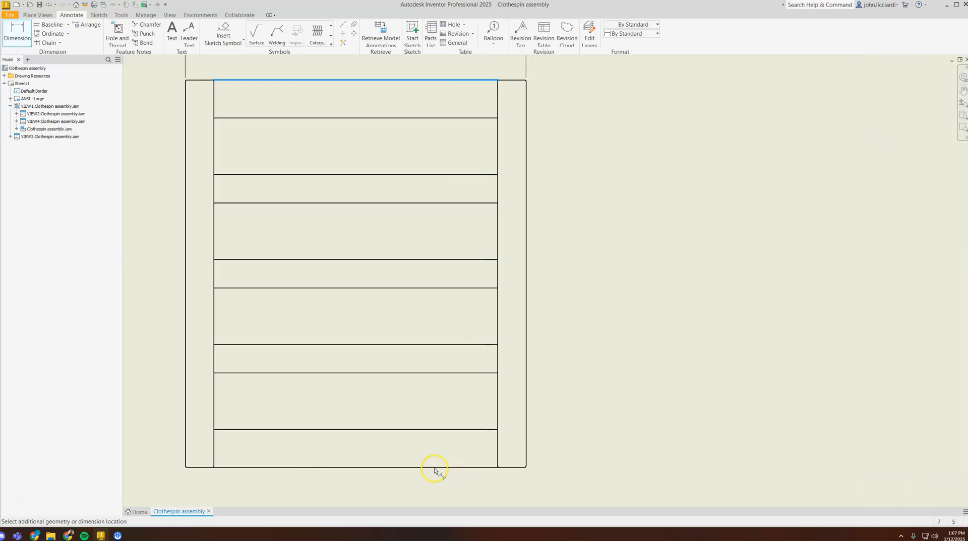
left_click(427, 467)
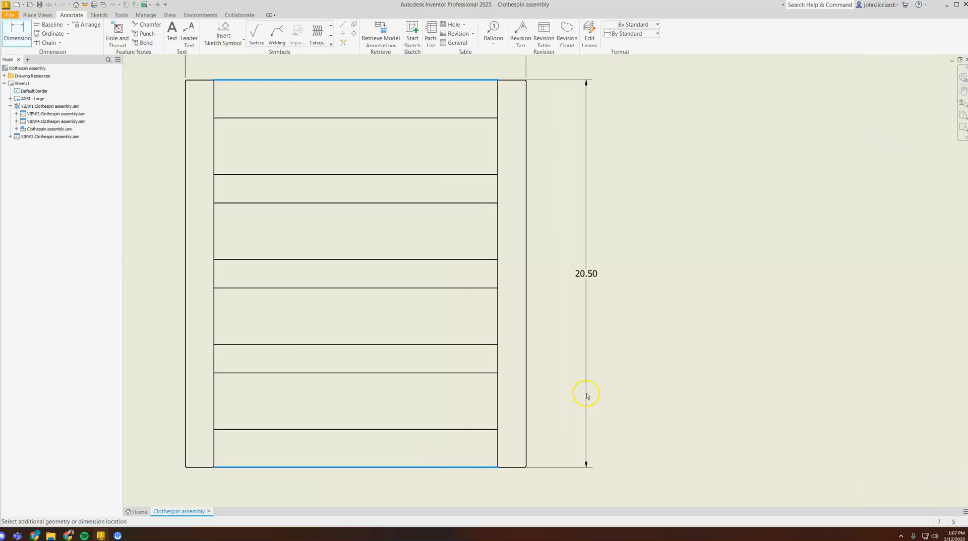
left_click(588, 394)
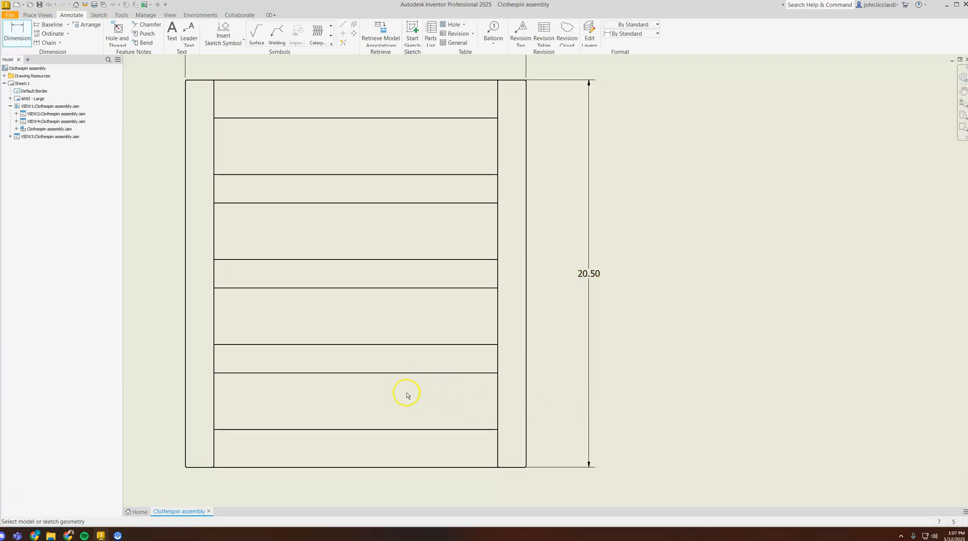
scroll(409, 392, "up", 3)
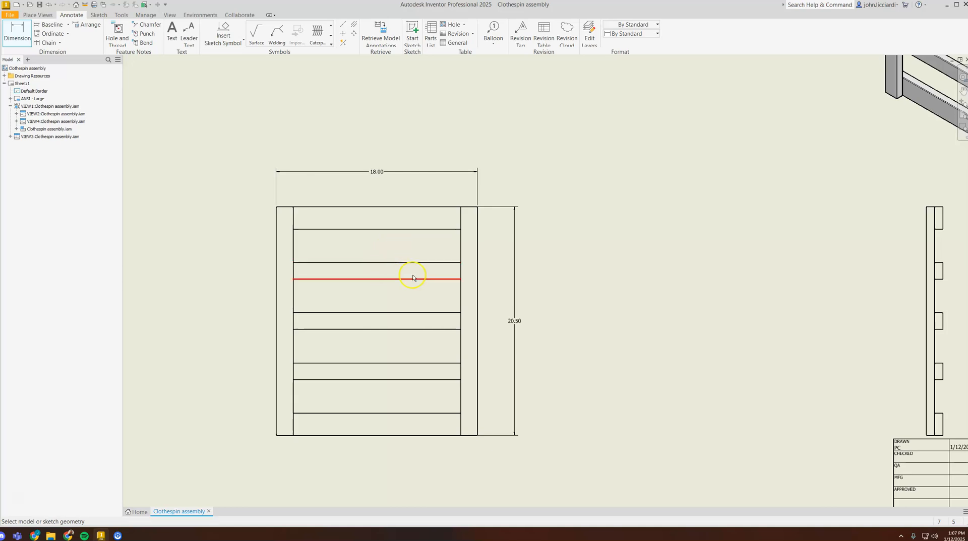
scroll(721, 303, "up", 3)
scroll(671, 286, "down", 3)
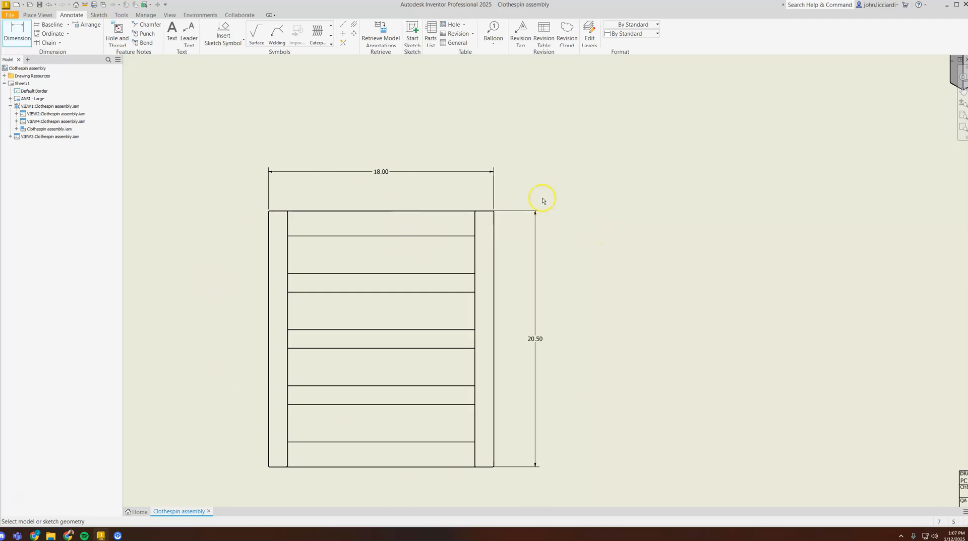
scroll(655, 231, "down", 4)
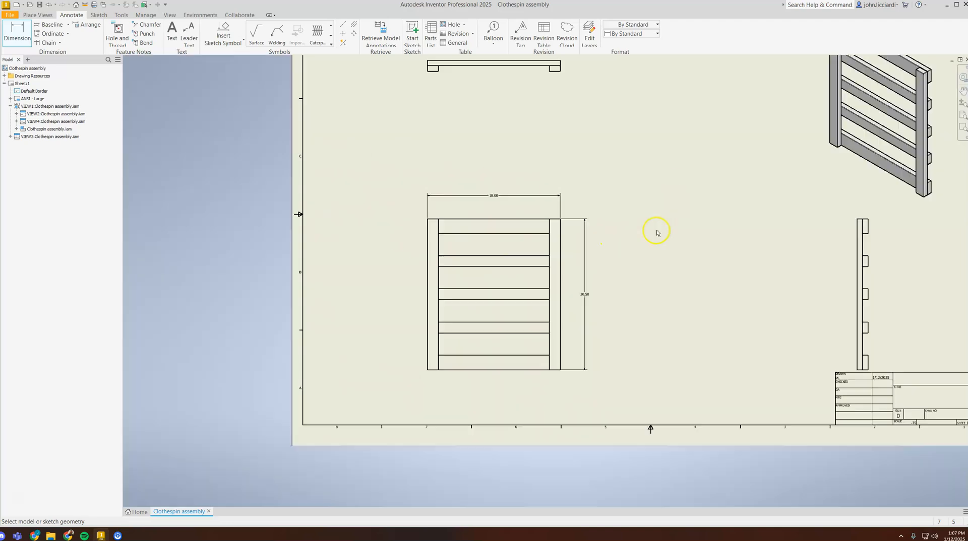
Dimension the top view's overall depth from its upper edge to the underside of the end block, placing the dimension right of the view.
scroll(547, 257, "up", 3)
scroll(519, 187, "up", 5)
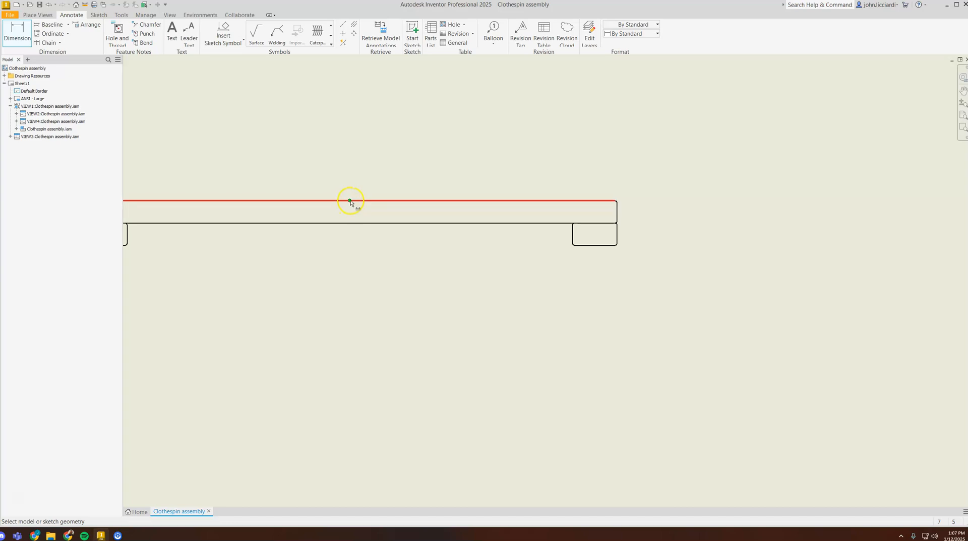
left_click(590, 202)
left_click(585, 245)
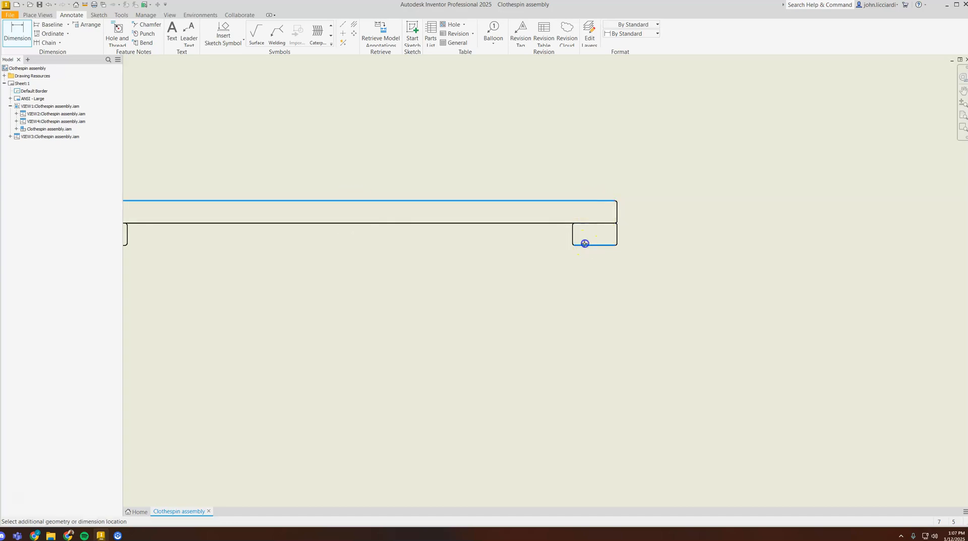
left_click(694, 228)
Dimension the radius of the side view's upper-left rounded corner, placing the dimension above and left of the view.
scroll(679, 296, "down", 5)
middle_click_drag(678, 295, 566, 129)
scroll(579, 206, "down", 3)
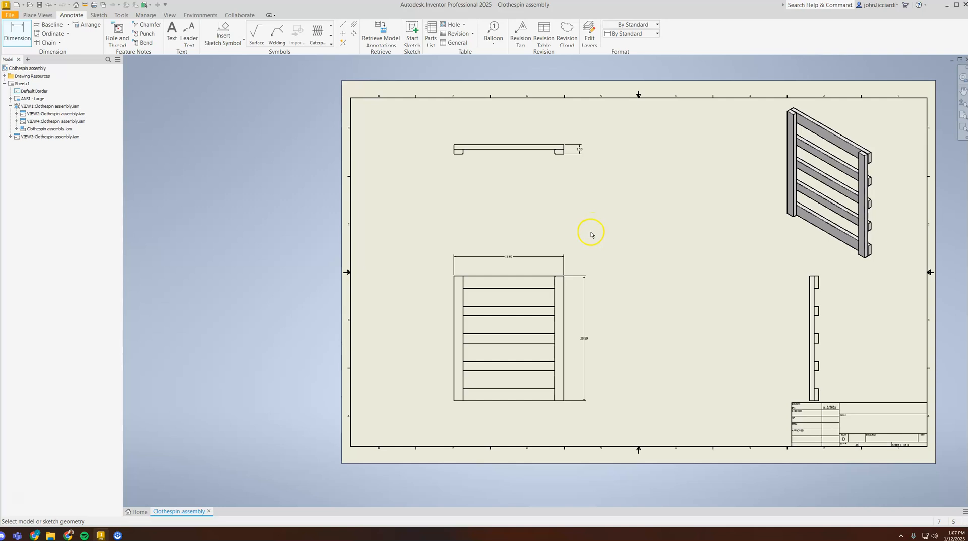
scroll(725, 272, "up", 3)
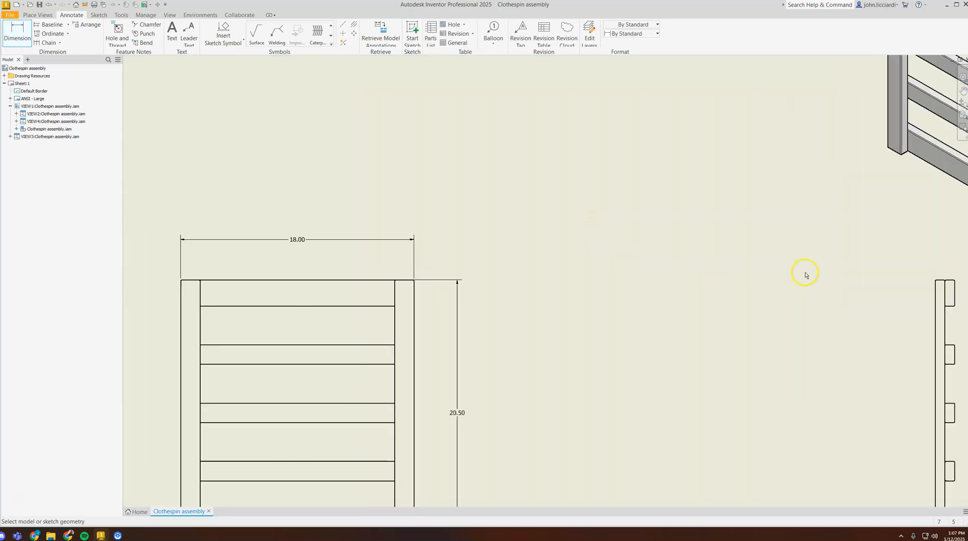
middle_click_drag(805, 275, 460, 255)
scroll(550, 267, "up", 5)
scroll(549, 278, "up", 2)
scroll(692, 301, "up", 3)
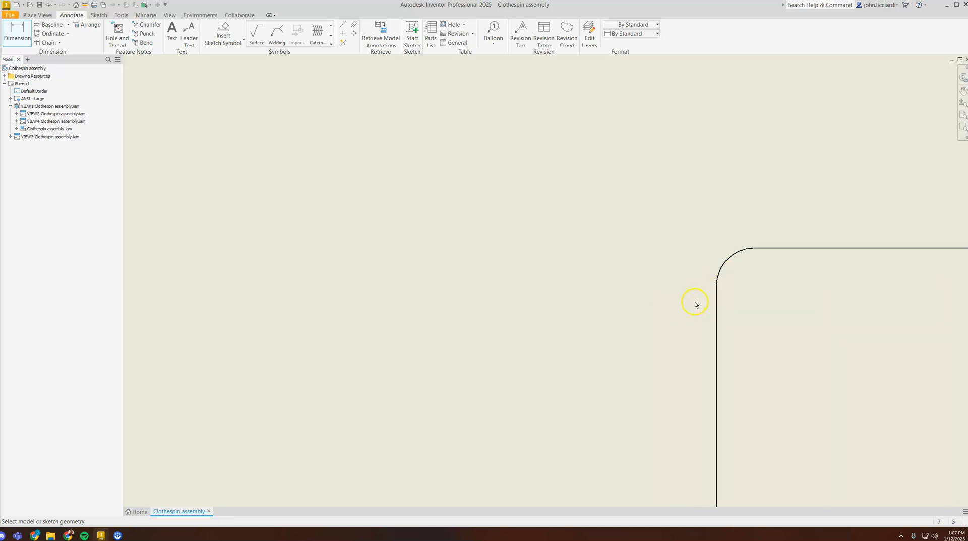
left_click(718, 276)
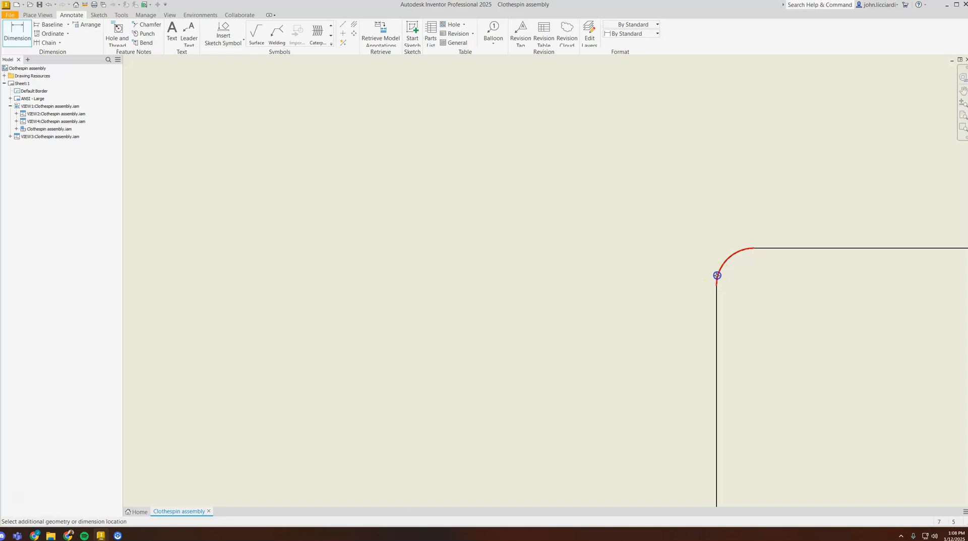
scroll(625, 237, "down", 6)
left_click(490, 146)
Dimension the vertical gap between the top two slats in the front view, placing the dimension inside the gap.
scroll(434, 253, "down", 5)
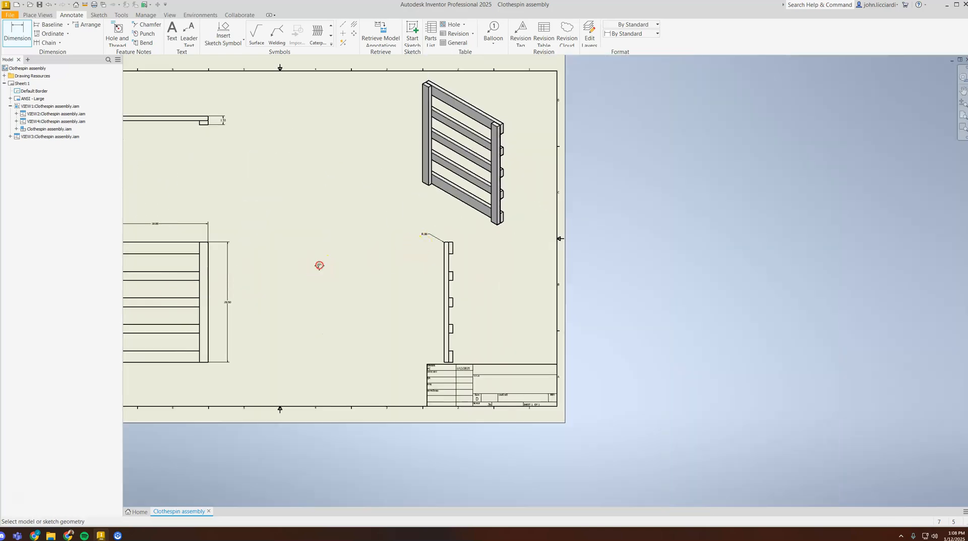
middle_click_drag(319, 266, 412, 275)
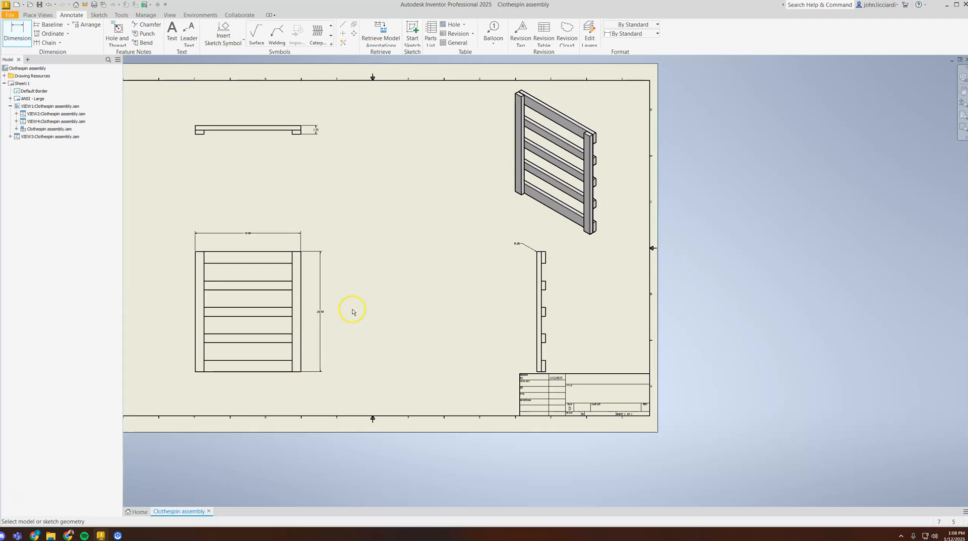
scroll(303, 267, "up", 3)
middle_click_drag(414, 266, 587, 250)
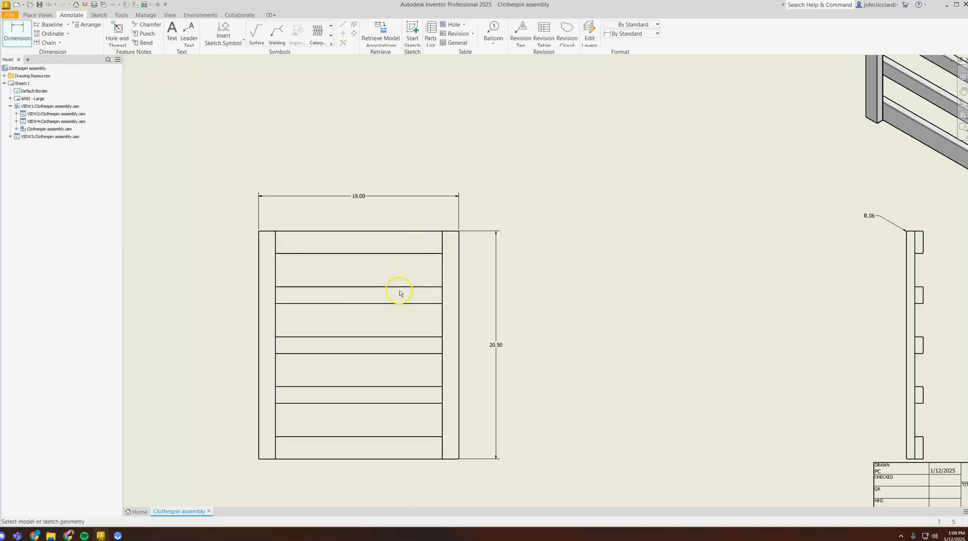
left_click(402, 253)
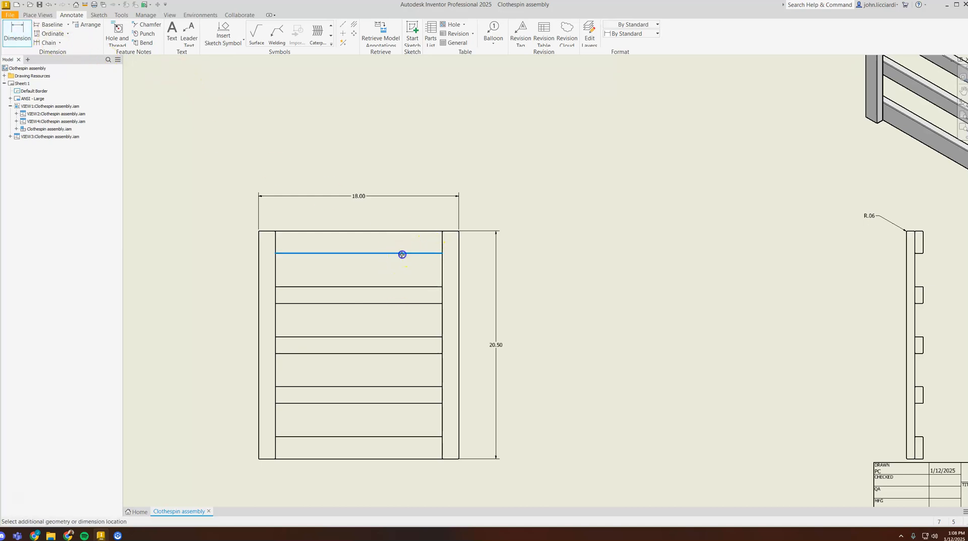
left_click(402, 286)
left_click(410, 275)
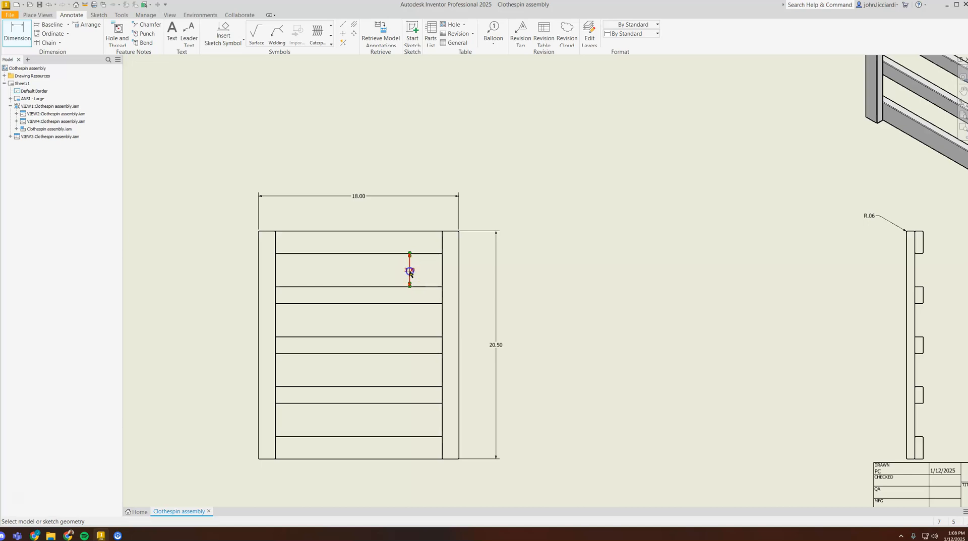
Append "typ" to the text of the uppermost slat gap dimension.
double_click(409, 275)
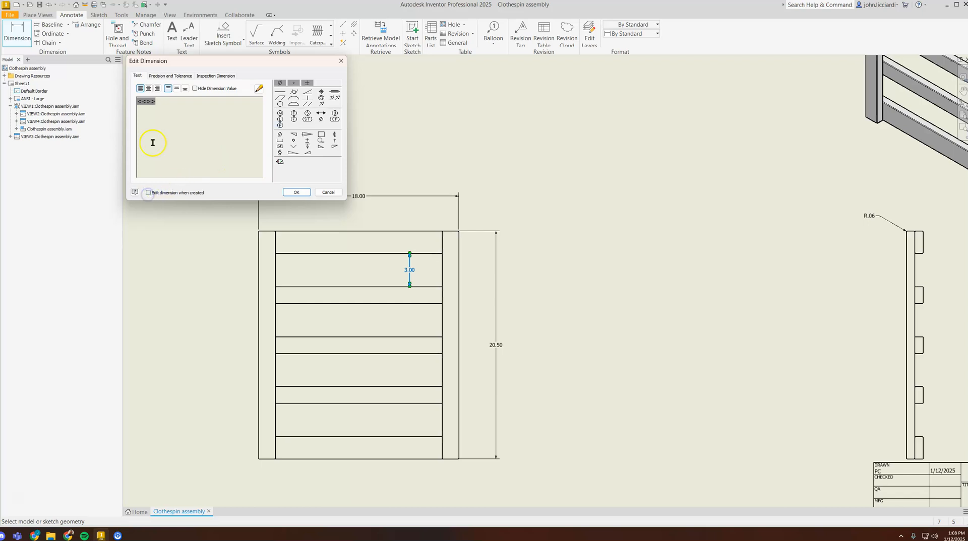
type("typ")
left_click(295, 192)
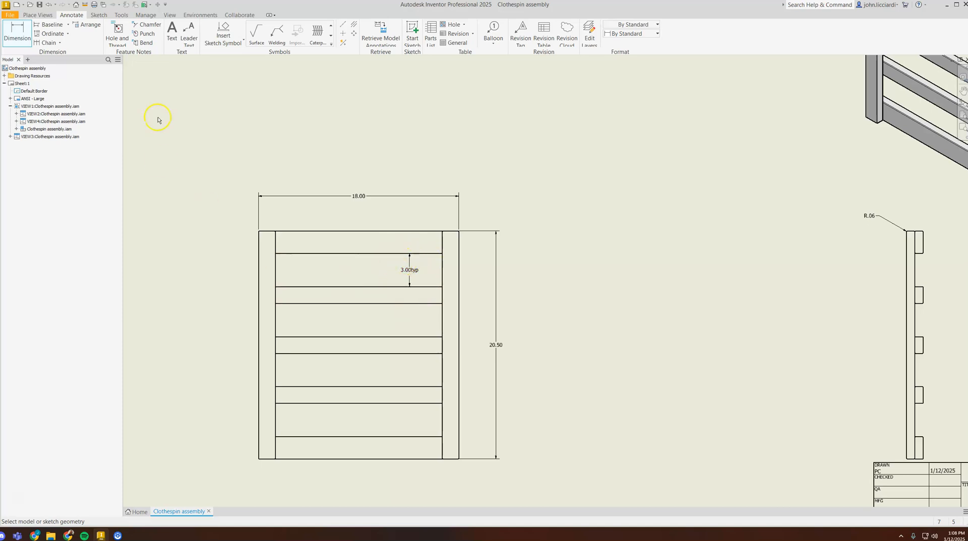
Dimension the three remaining vertical gaps between slats in the front view, placing each dimension inside its gap.
left_click(356, 304)
left_click(363, 337)
left_click(357, 328)
left_click(301, 354)
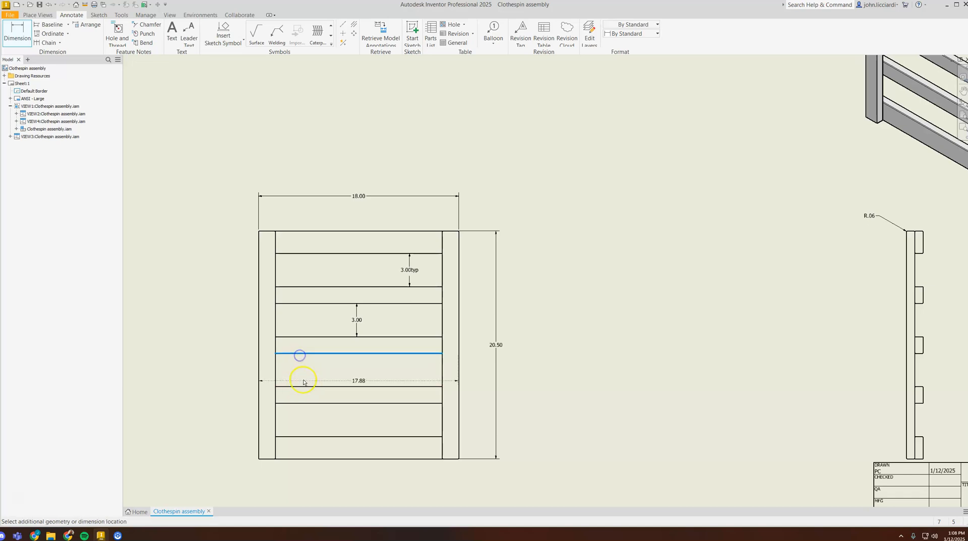
left_click(305, 387)
left_click(304, 370)
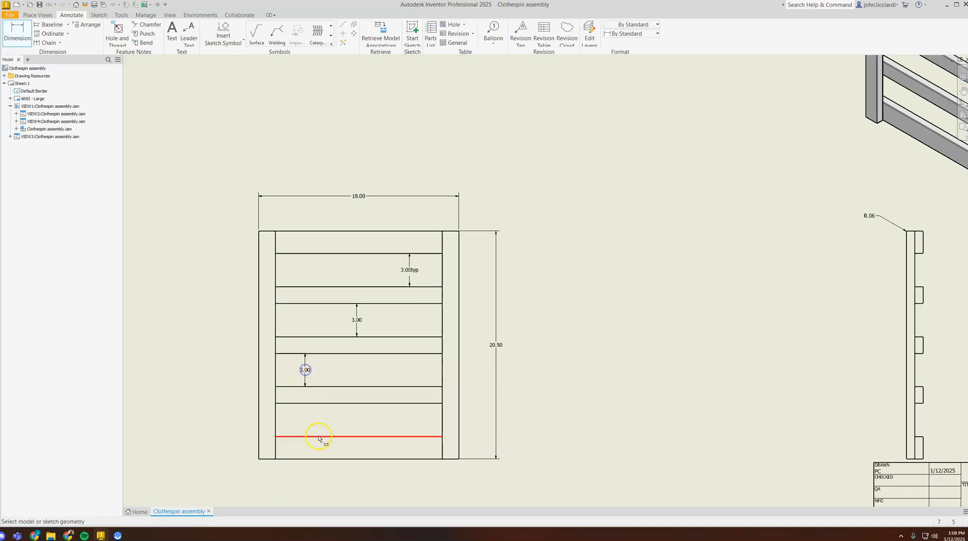
left_click(382, 404)
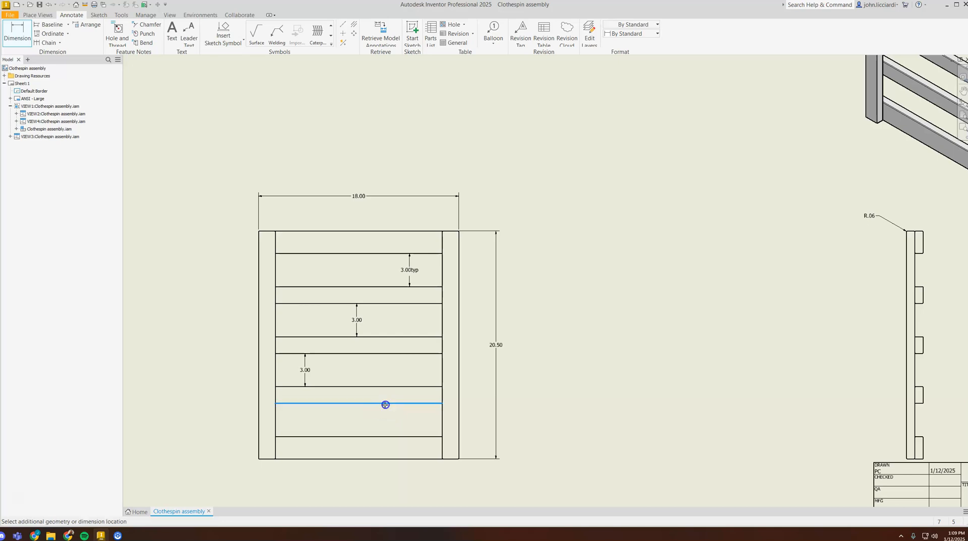
left_click(395, 437)
left_click(392, 418)
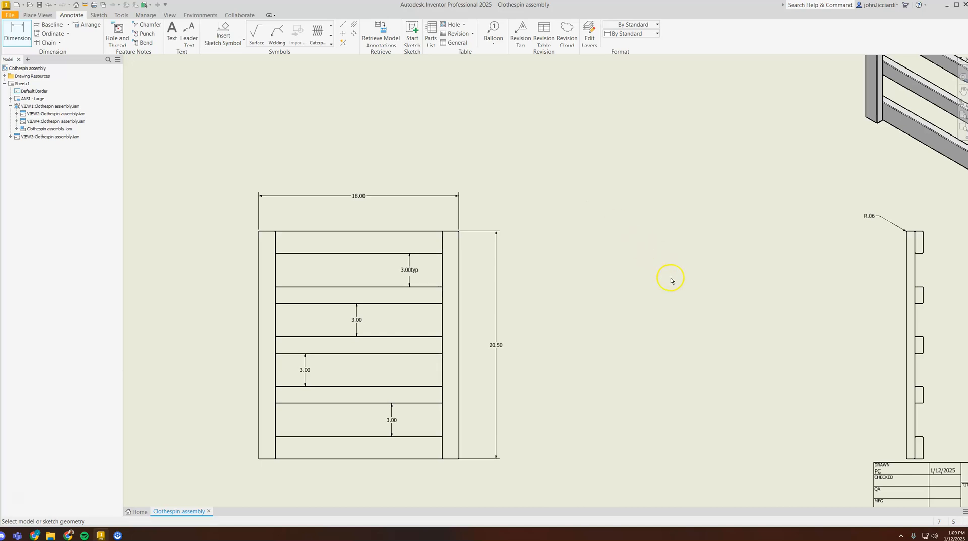
Finish dimensioning the assembly and add a new sheet to the drawing.
scroll(704, 335, "down", 3)
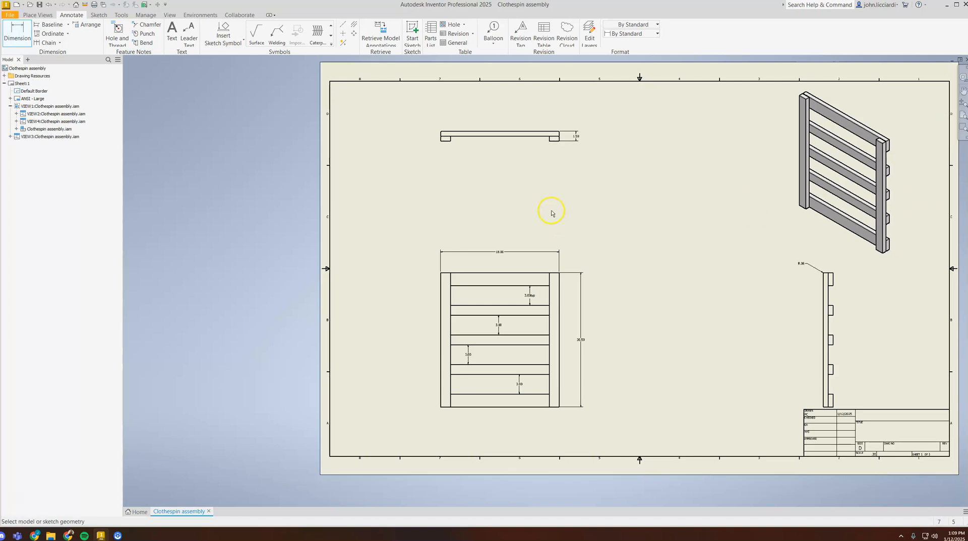
key("Escape")
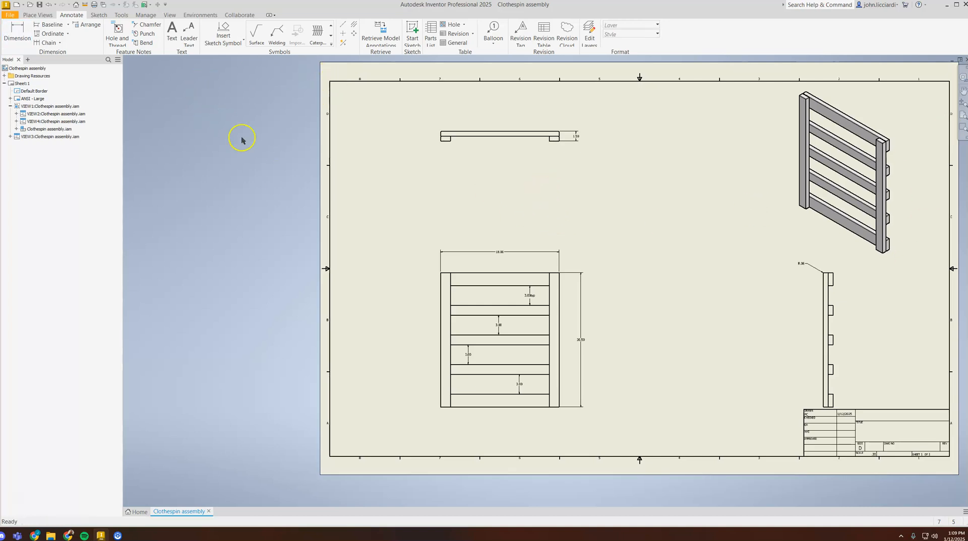
left_click(50, 16)
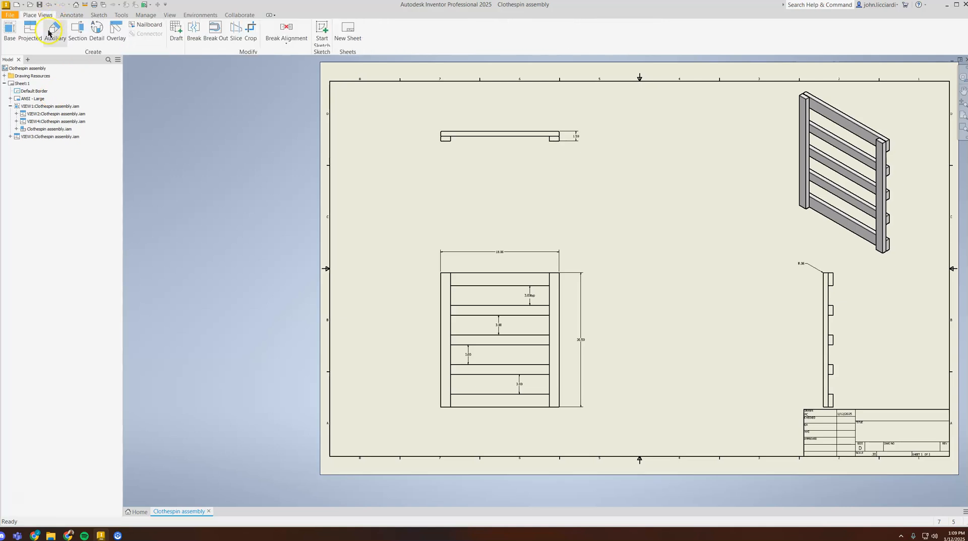
left_click(359, 31)
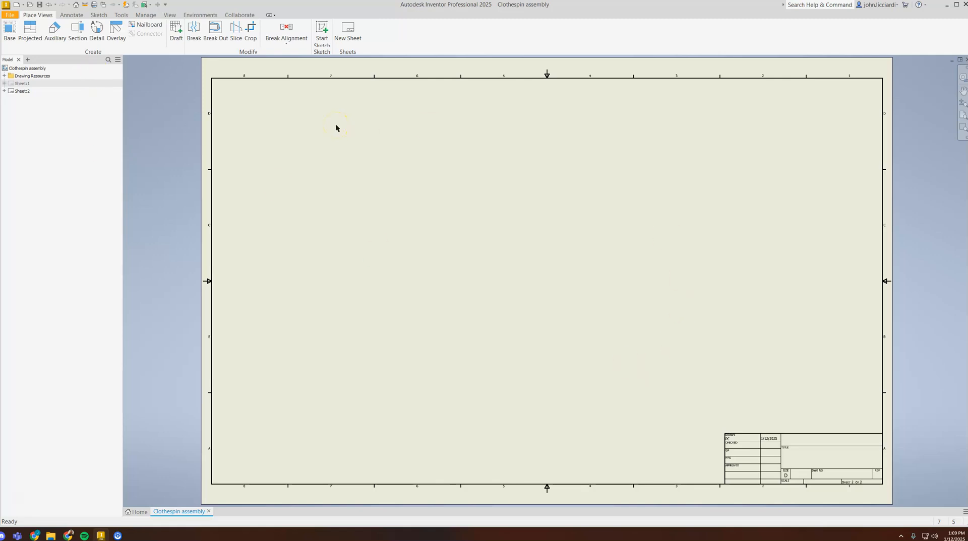
Place a front base view of the clothespin middle part on the lower left of the new sheet at a scale of .75.
left_click(11, 29)
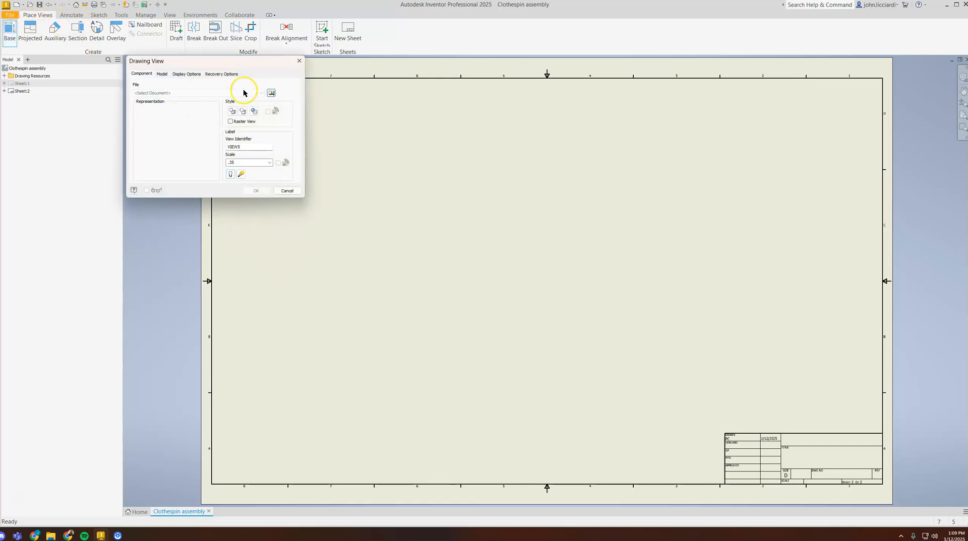
left_click(273, 92)
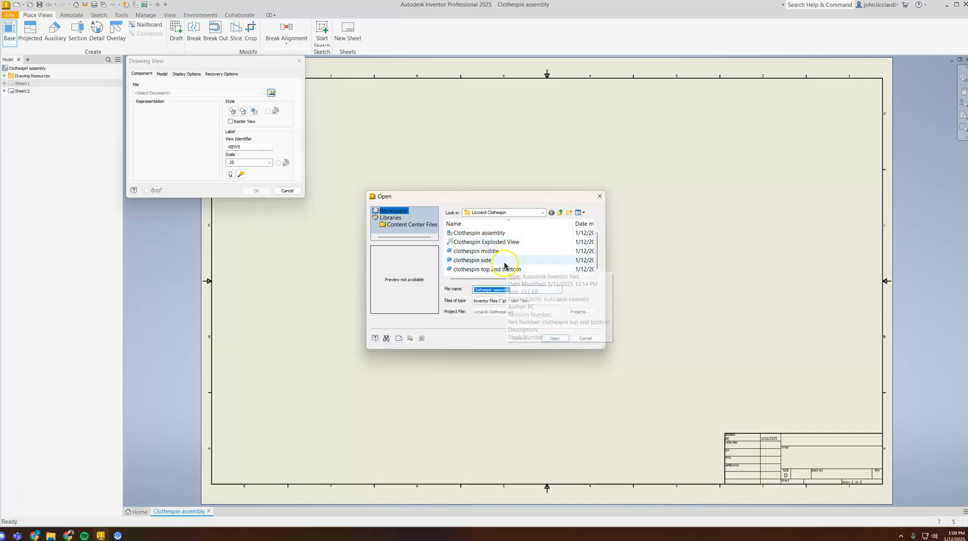
left_click(505, 261)
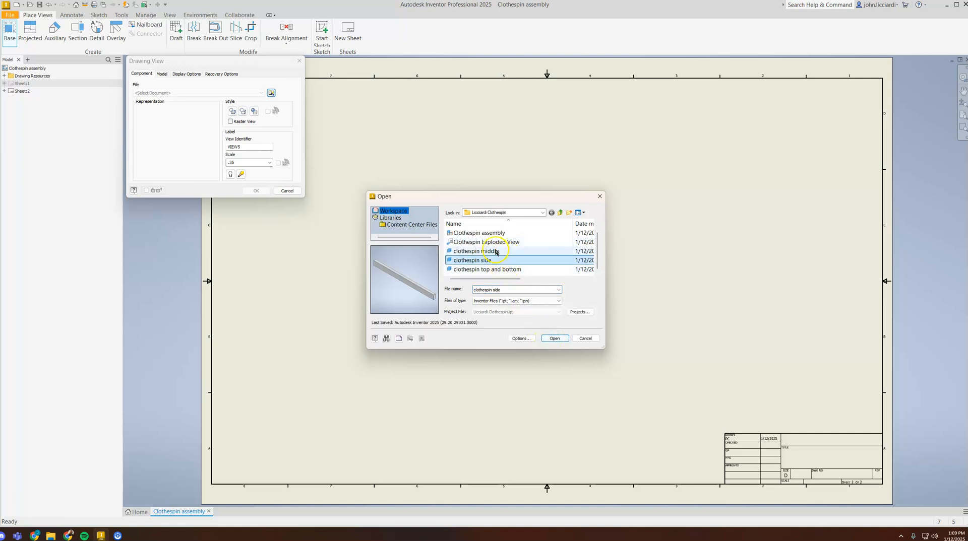
left_click(496, 251)
left_click(554, 338)
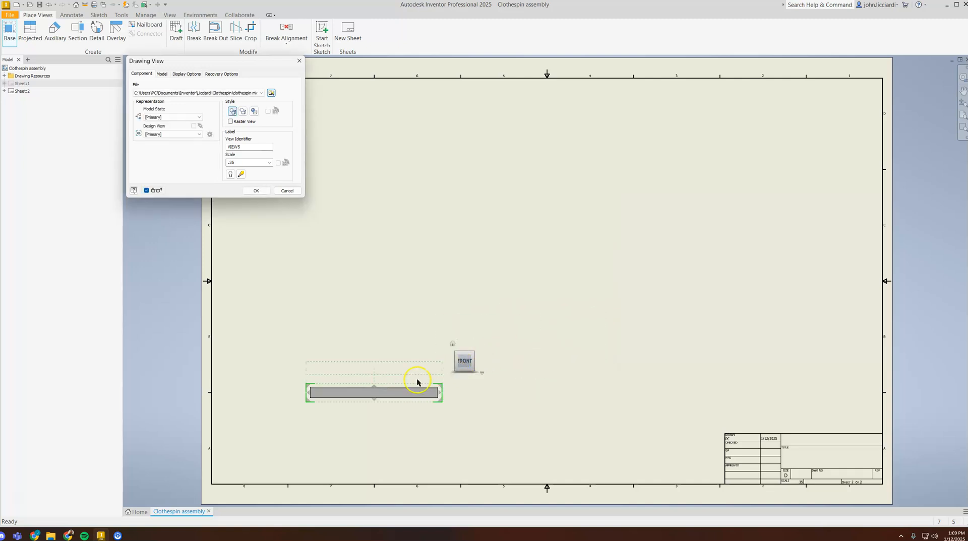
left_click_drag(417, 382, 457, 475)
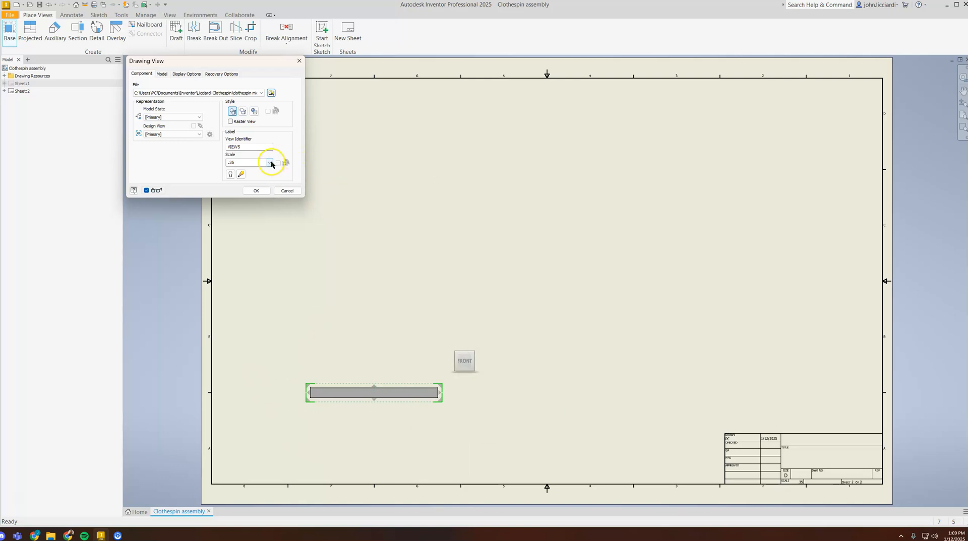
left_click_drag(257, 163, 110, 162)
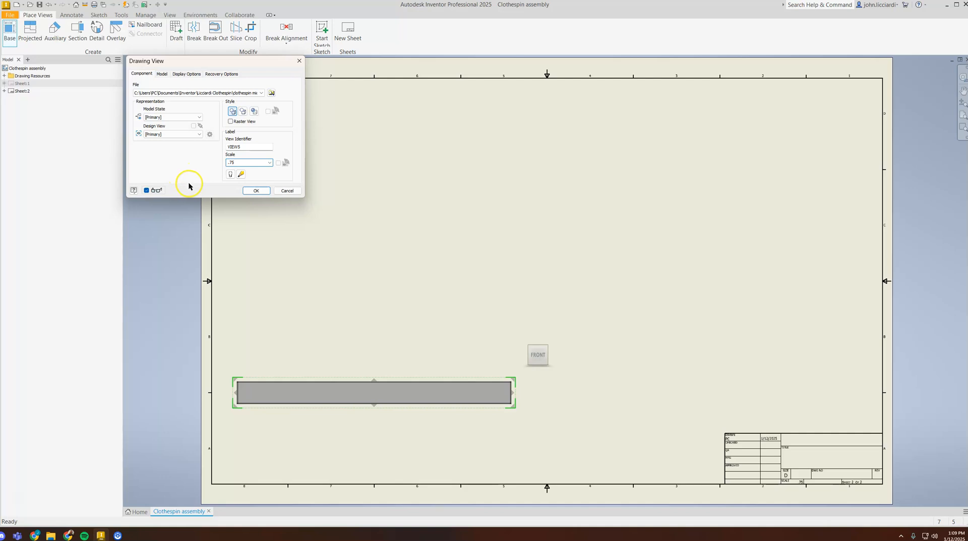
left_click(251, 192)
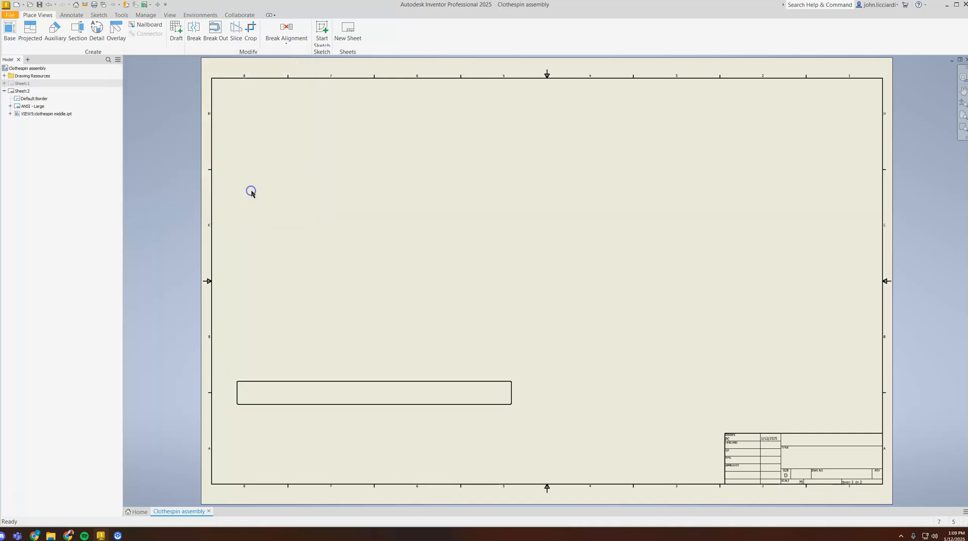
Project top, isometric and right-side views from the middle part's front view.
left_click(30, 32)
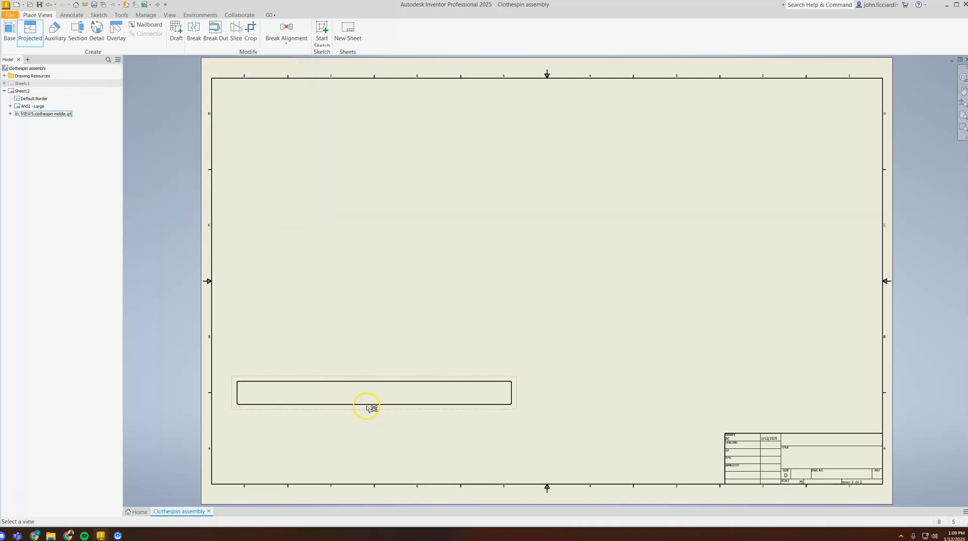
left_click(370, 379)
left_click(346, 165)
left_click(751, 169)
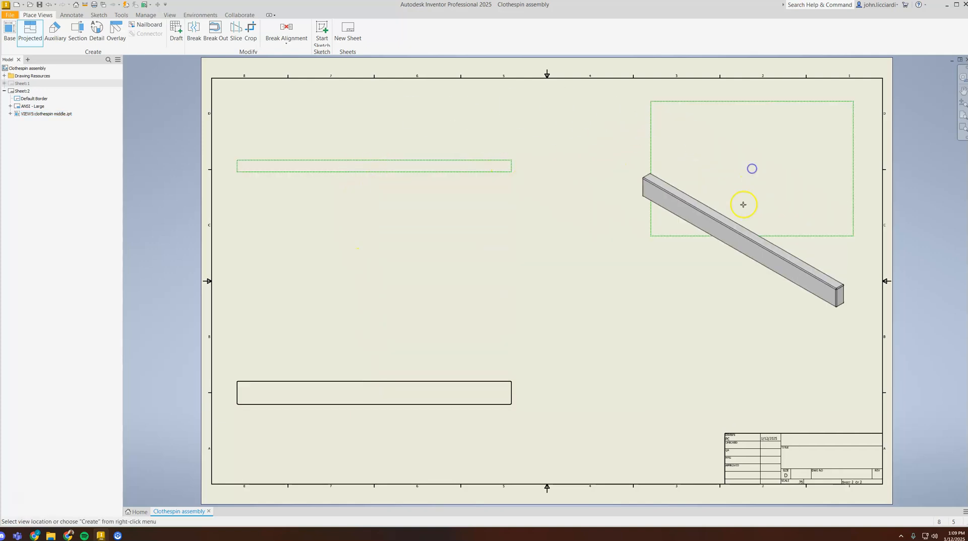
left_click(752, 397)
right_click(497, 297)
left_click(533, 298)
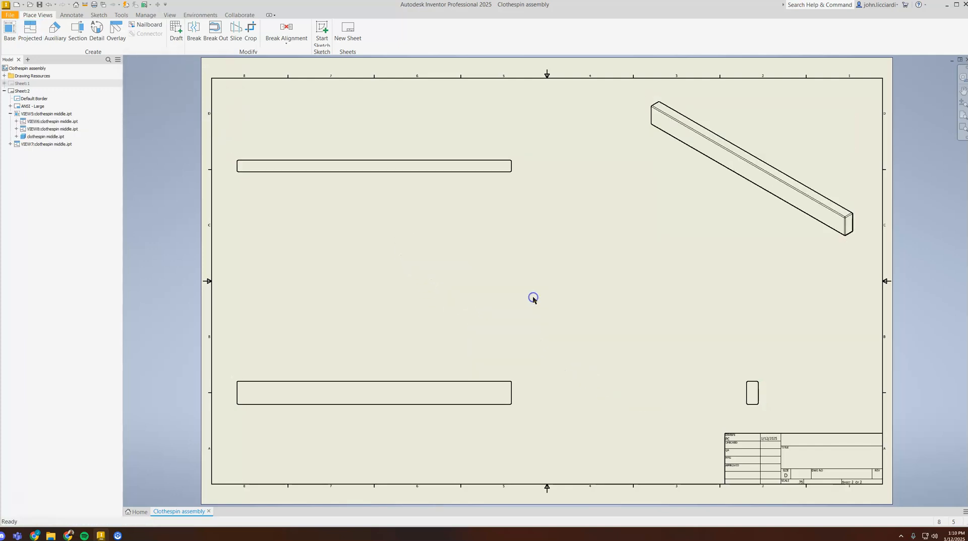
Change the middle part's isometric view to the shaded display style.
double_click(645, 149)
left_click(254, 112)
left_click(256, 190)
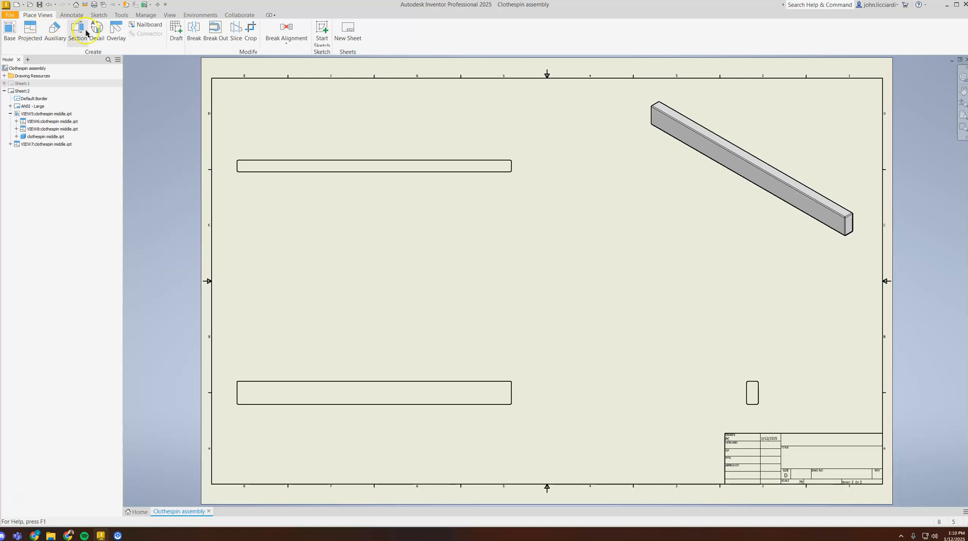
Dimension the length of the top edge in the middle part's front view, placing the dimension above the view.
left_click(71, 15)
left_click(14, 36)
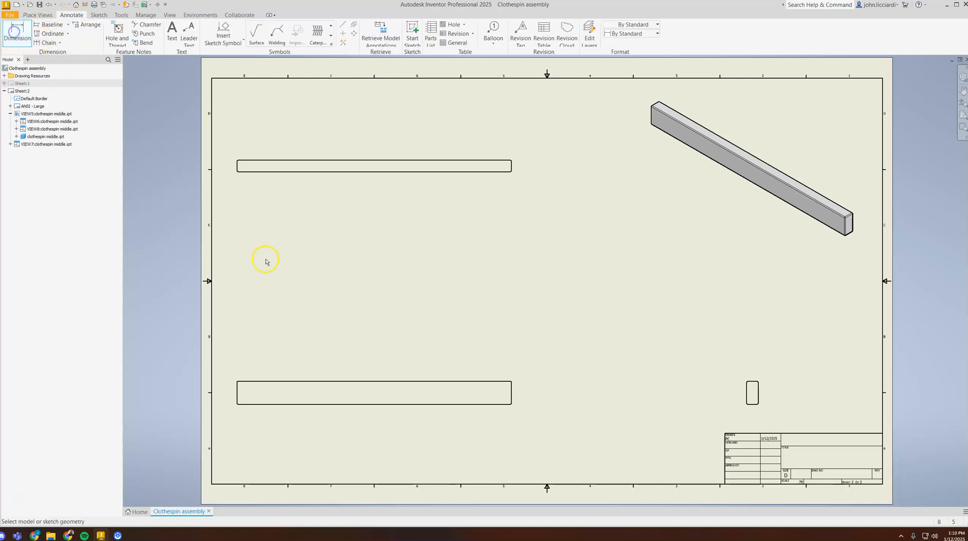
scroll(304, 381, "up", 3)
scroll(305, 383, "down", 1)
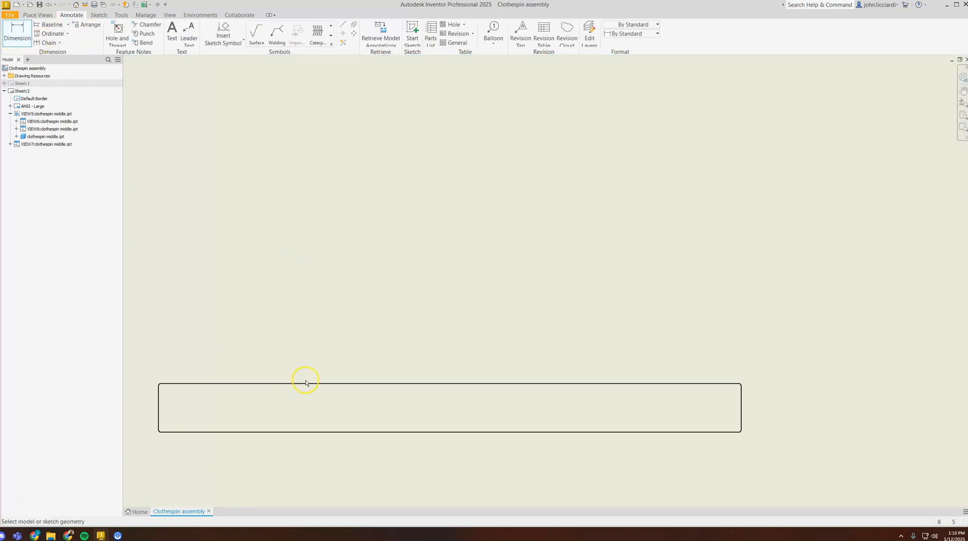
left_click(305, 384)
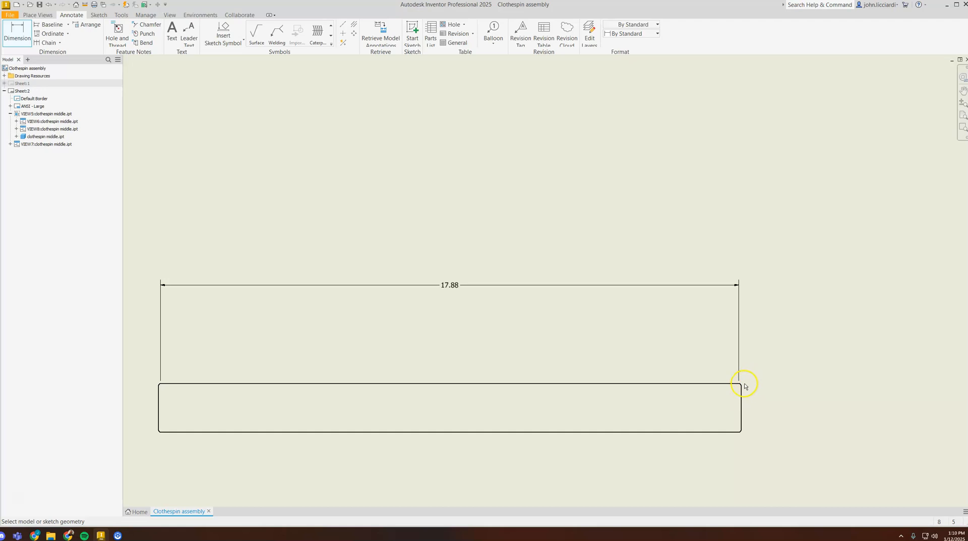
Replace the top-edge dimension in the middle part's front view with an overall length dimension between its two end edges, placed above the view.
key("Escape")
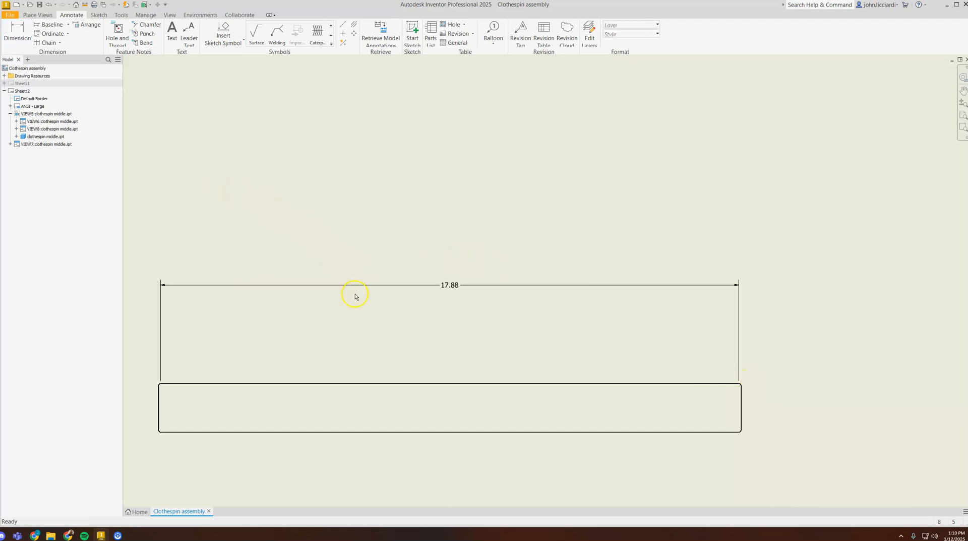
left_click(358, 287)
key("Delete")
left_click(17, 31)
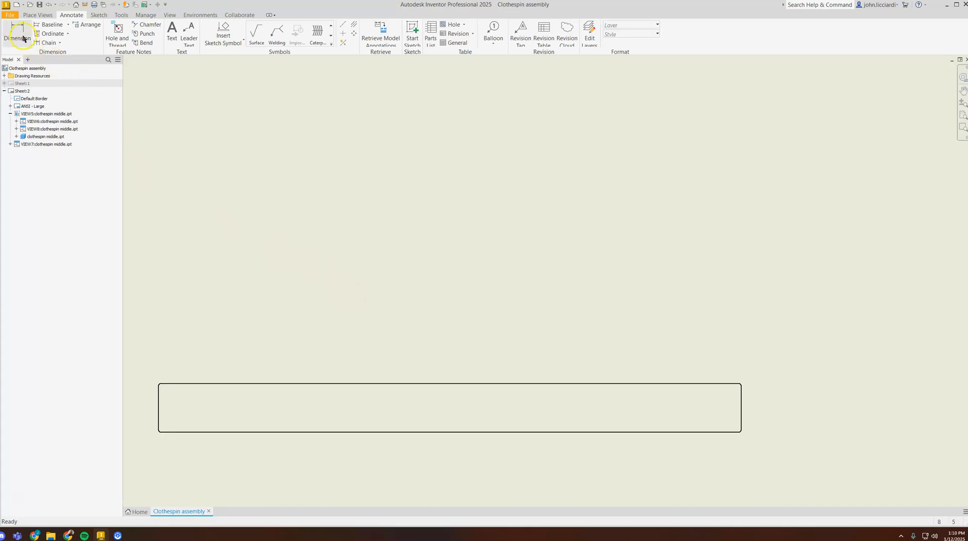
left_click(158, 404)
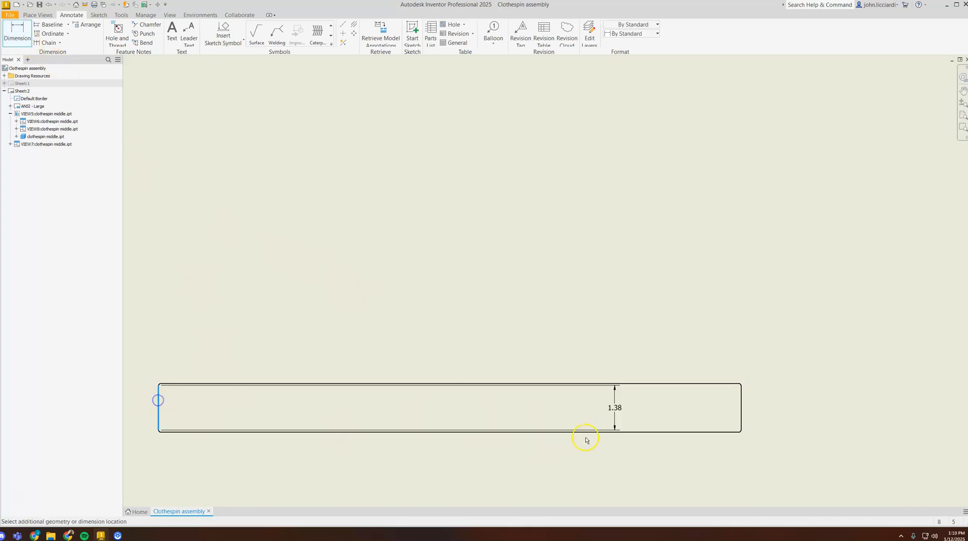
left_click(740, 397)
left_click(459, 335)
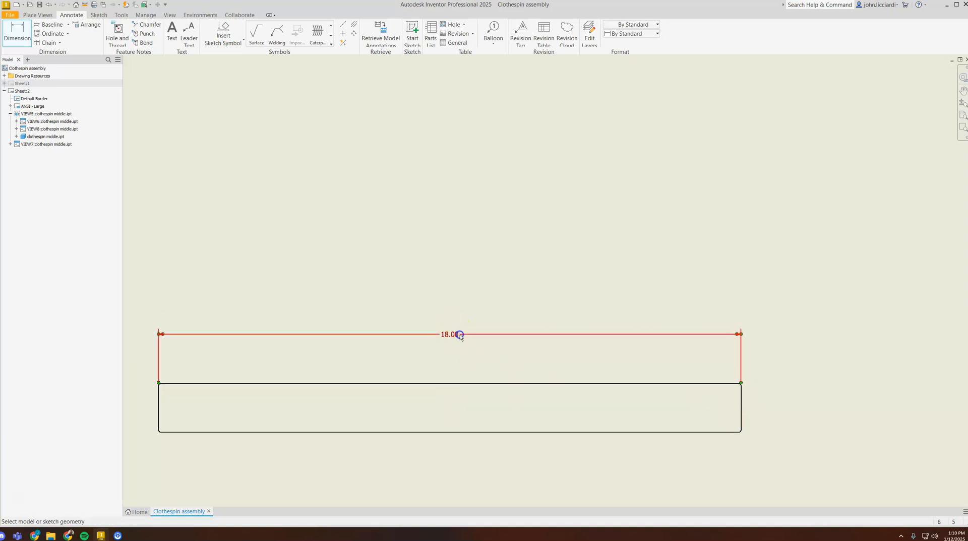
Dimension the height between the top and bottom edges of the middle part's front view, placing the dimension right of the view.
left_click(425, 384)
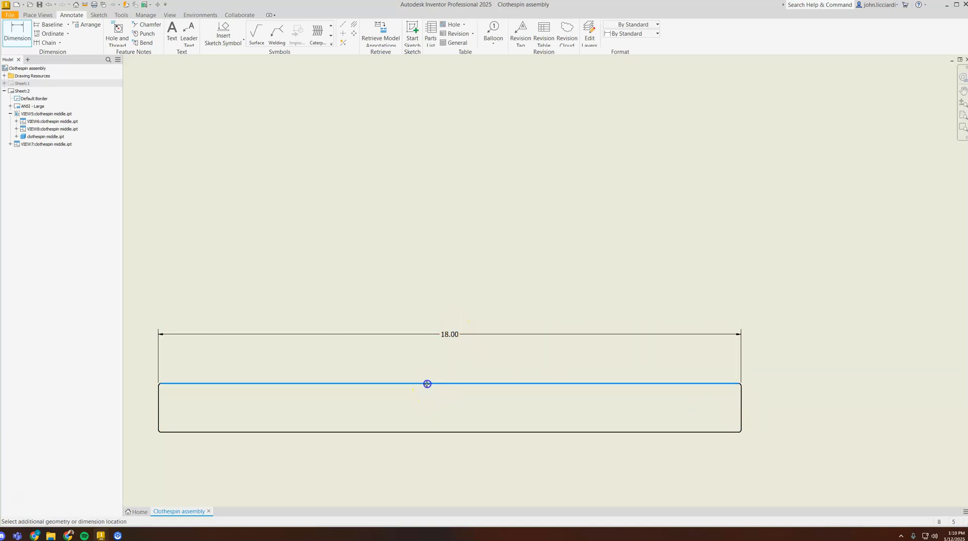
left_click(438, 432)
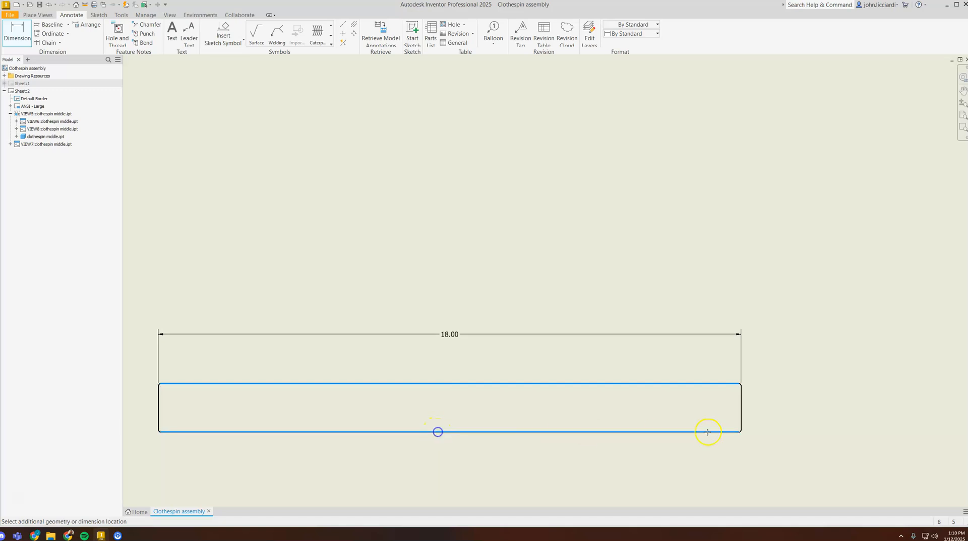
left_click(802, 422)
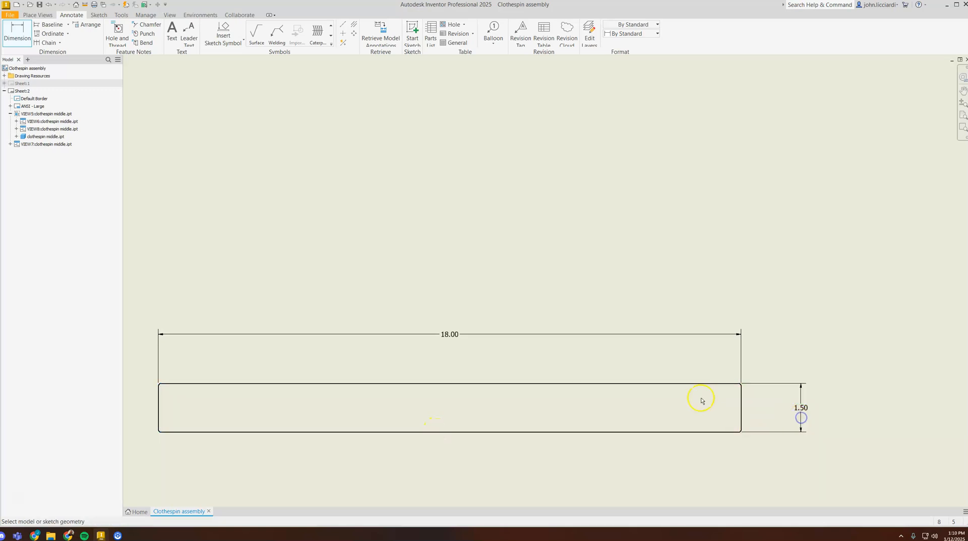
Dimension the width between the two vertical edges of the middle part's right-side view, placing the dimension above the view.
scroll(718, 346, "down", 5)
middle_click_drag(720, 262, 484, 272)
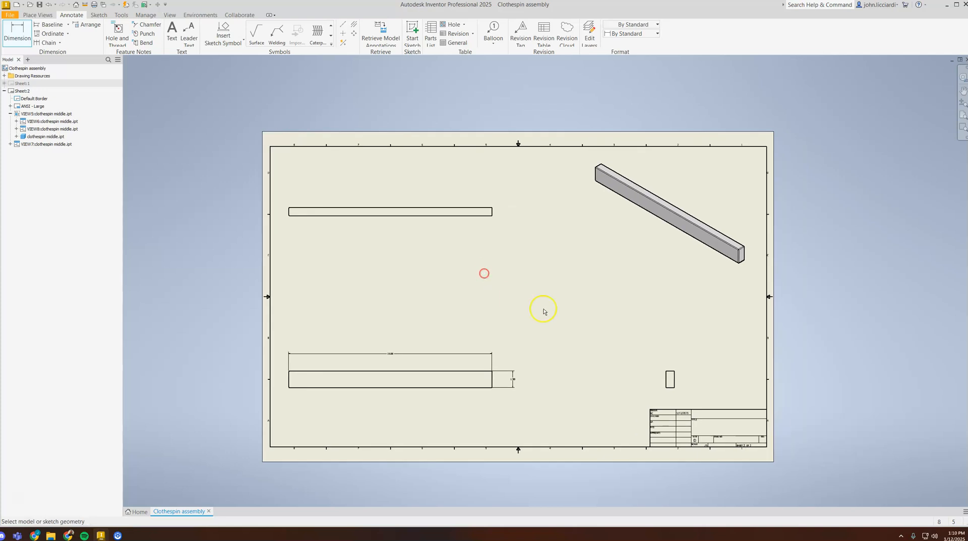
scroll(547, 310, "up", 5)
scroll(238, 119, "down", 5)
middle_click_drag(248, 125, 333, 249)
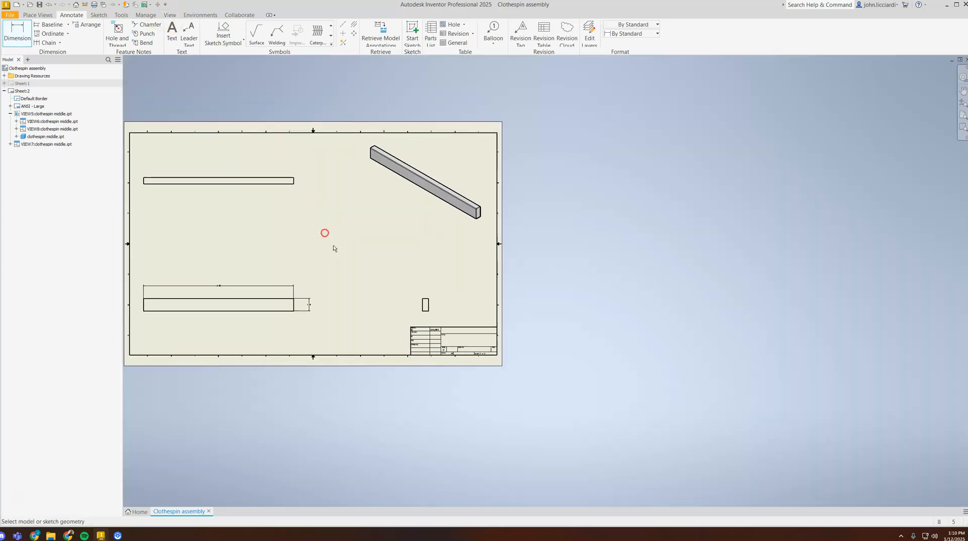
scroll(448, 307, "up", 5)
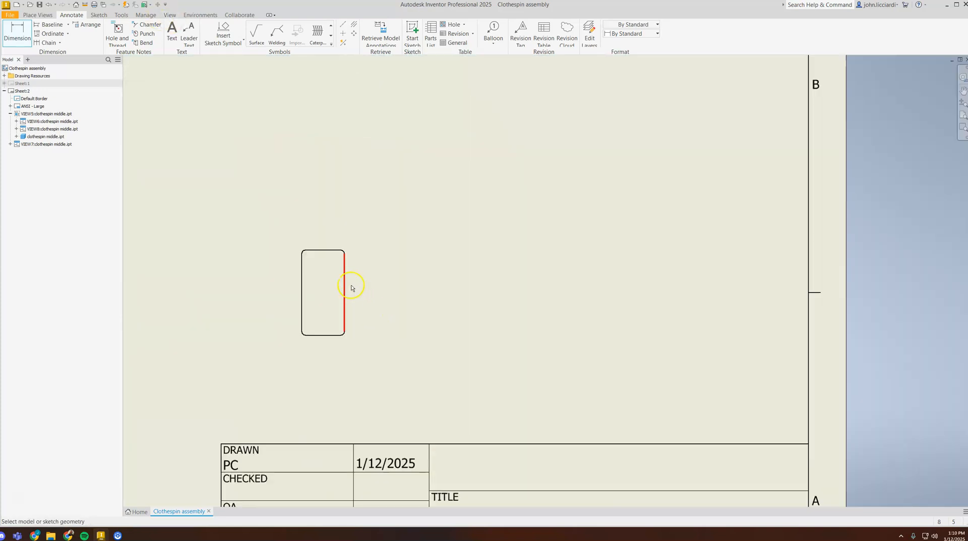
left_click(346, 271)
left_click(303, 267)
left_click(313, 193)
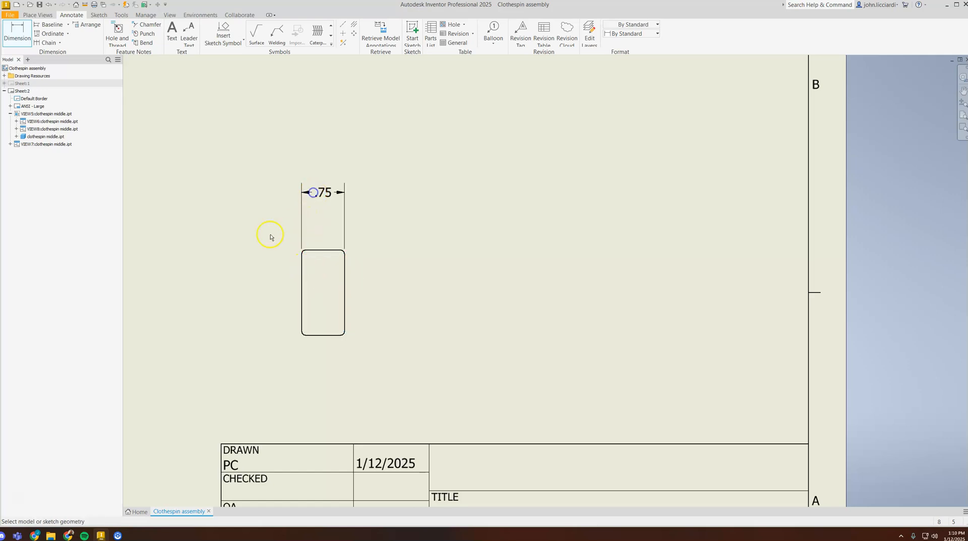
Add a radius dimension to the lower-right rounded corner of the middle part's top view, placing it below and right of the corner.
scroll(271, 237, "down", 5)
middle_click_drag(200, 218, 297, 292)
scroll(301, 239, "up", 8)
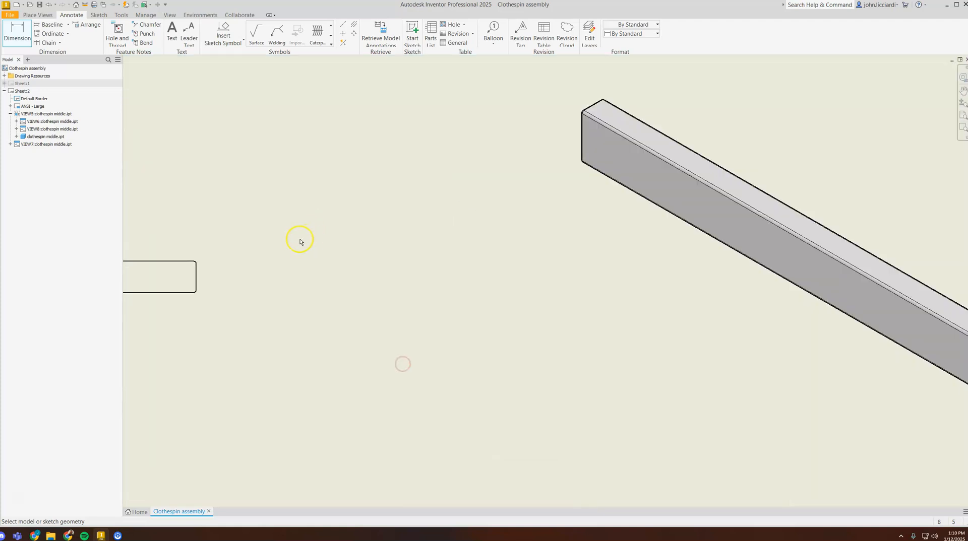
middle_click_drag(240, 270, 486, 231)
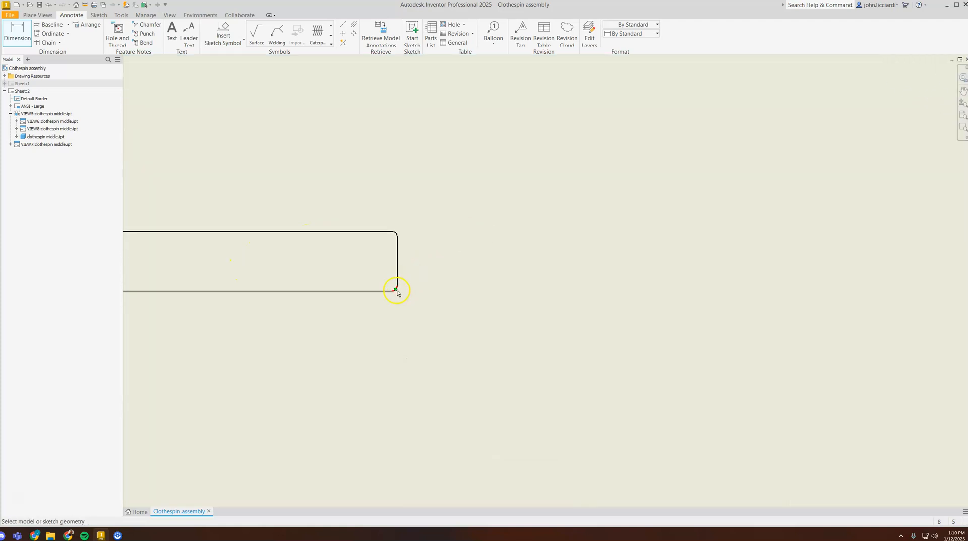
scroll(397, 292, "up", 4)
left_click(391, 292)
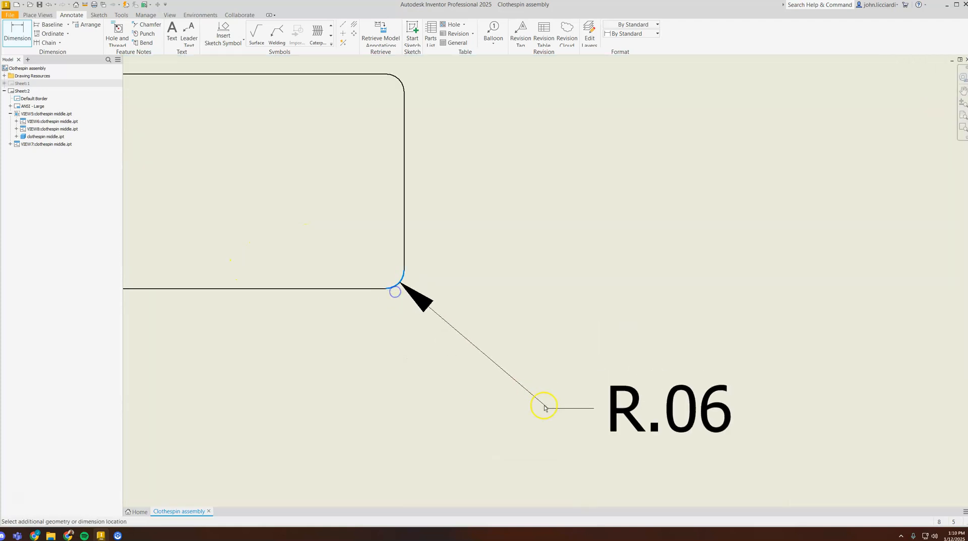
left_click(771, 431)
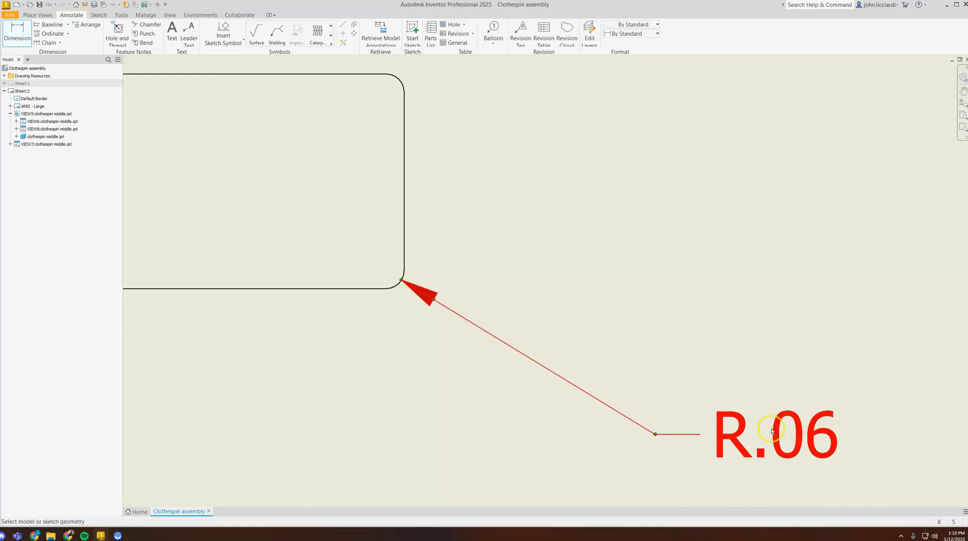
Append the text "typ" to the corner radius dimension in the middle part's top view.
double_click(746, 441)
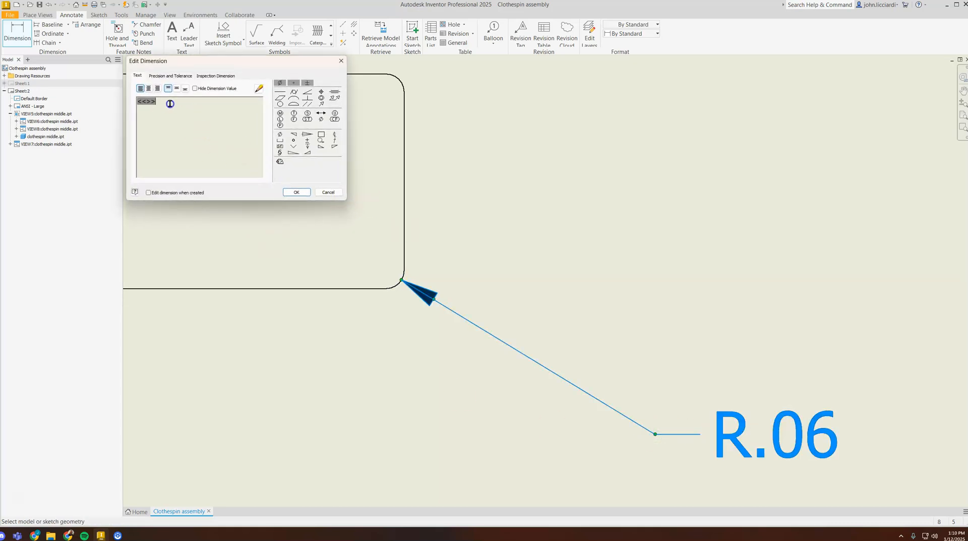
type("typ")
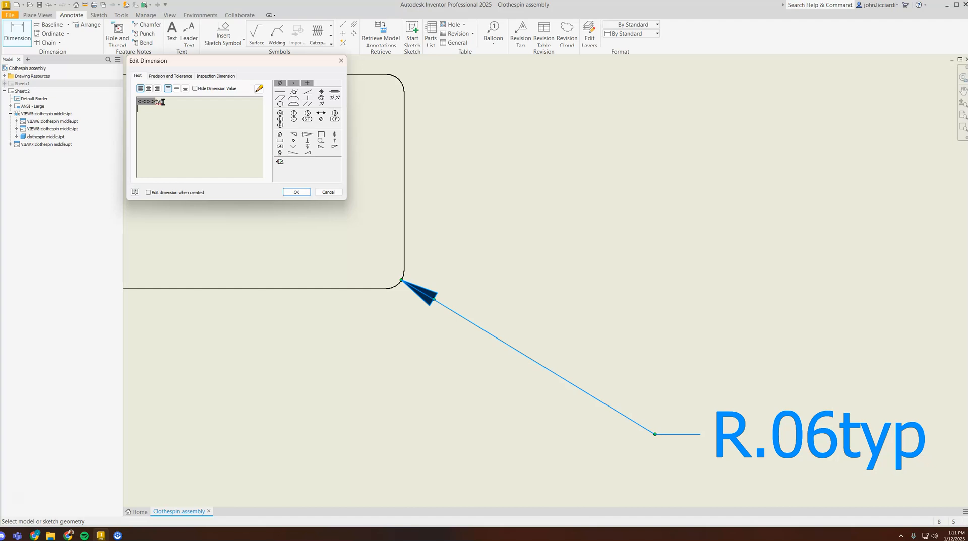
left_click(298, 193)
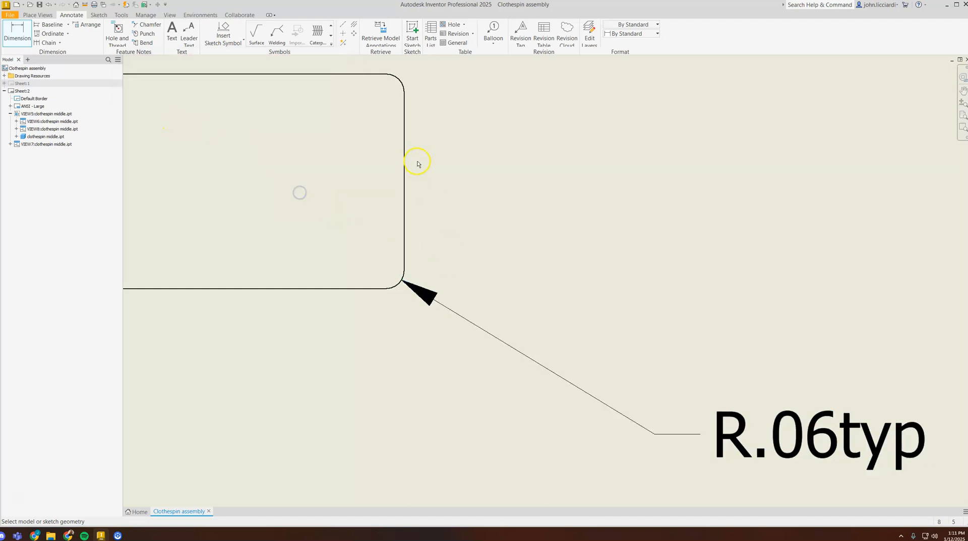
scroll(411, 174, "up", 5)
scroll(436, 315, "up", 6)
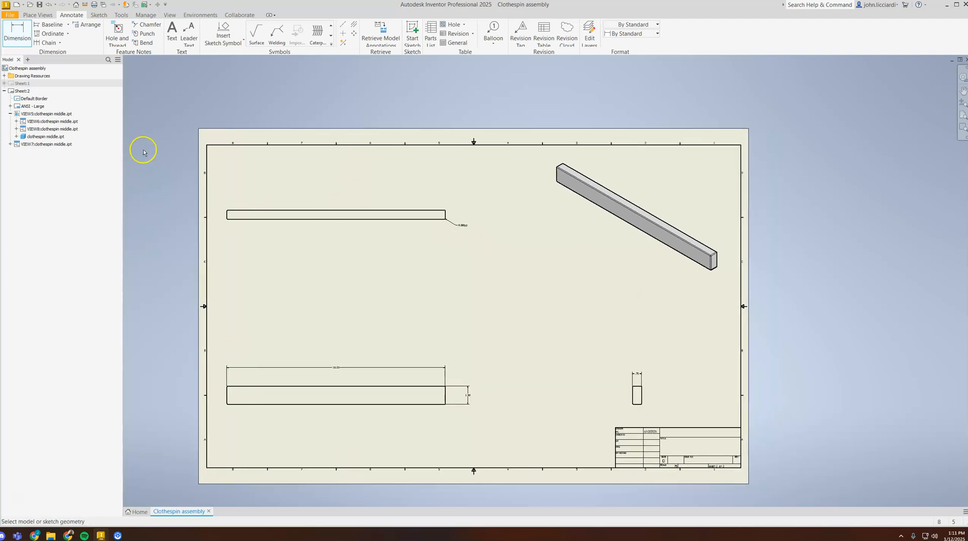
Add a third sheet to the drawing and expand the contents of Sheet:1 and Sheet:2 in the model tree.
left_click(43, 14)
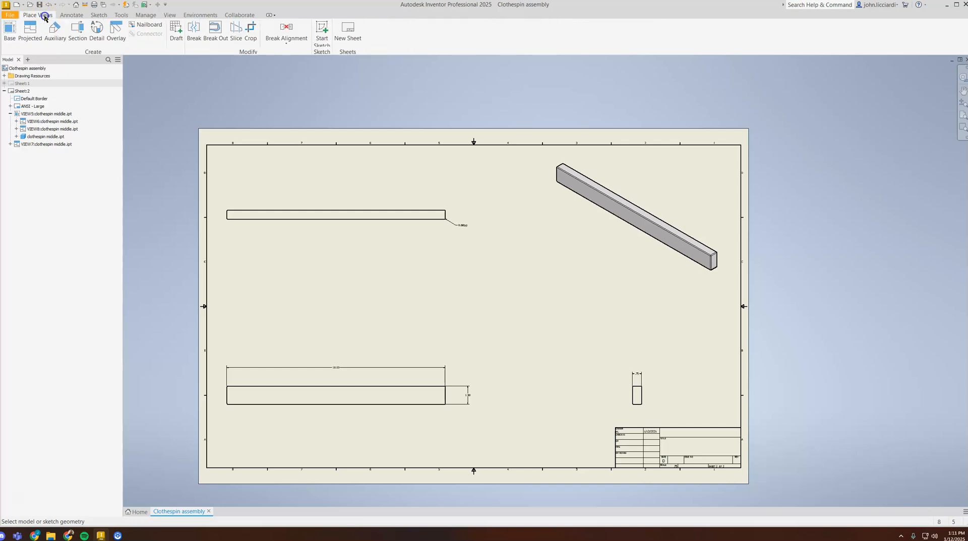
left_click(346, 35)
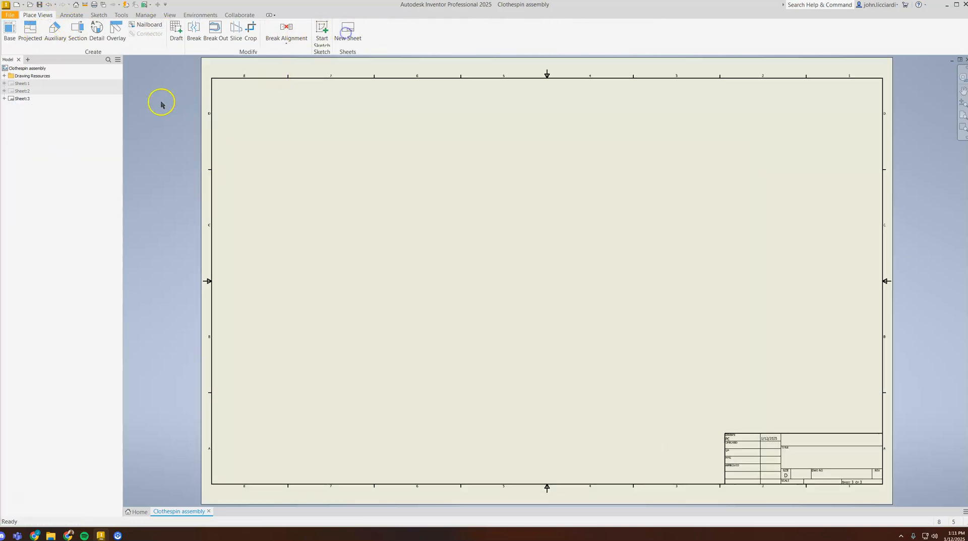
left_click(4, 90)
left_click(5, 83)
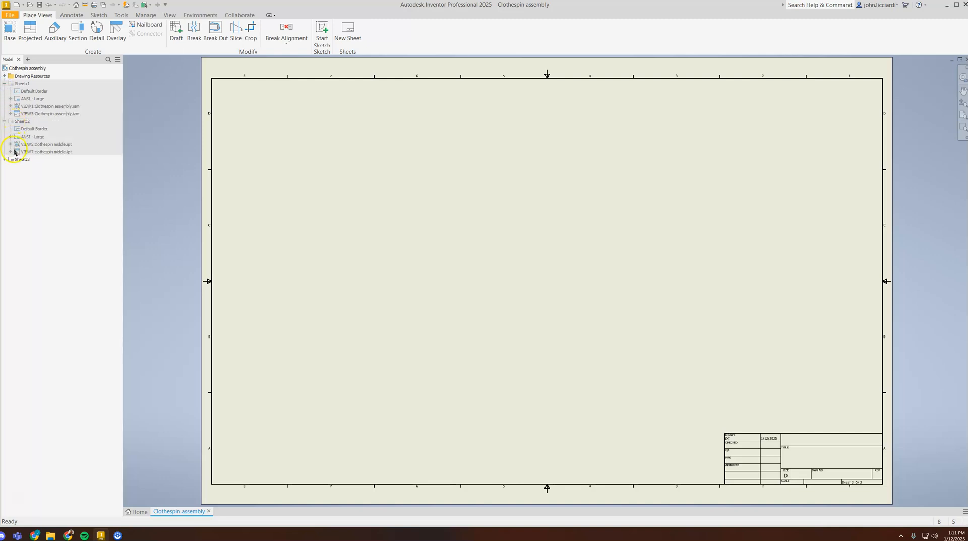
Place a front base view of the clothespin side part at a scale of .625 on the new sheet's lower left, shifting it slightly right.
left_click(10, 30)
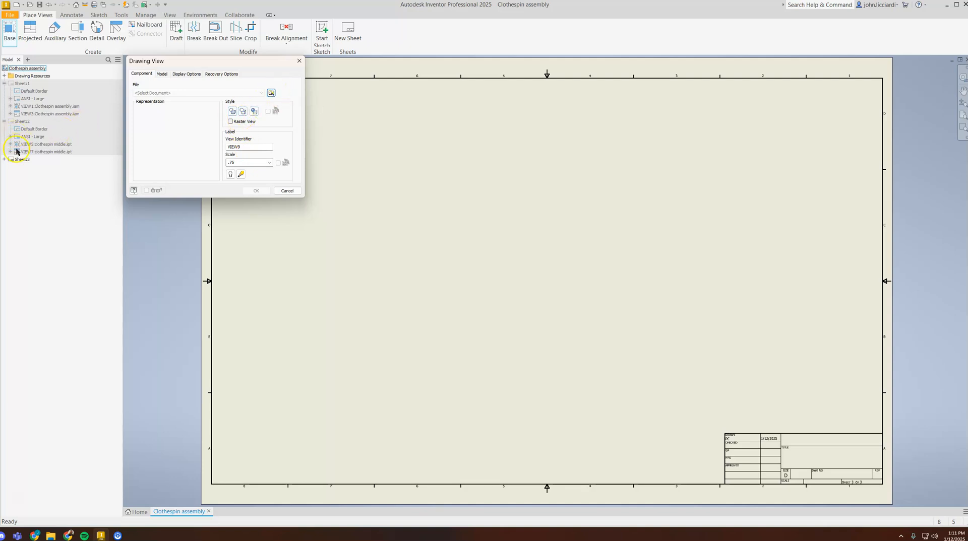
left_click(271, 93)
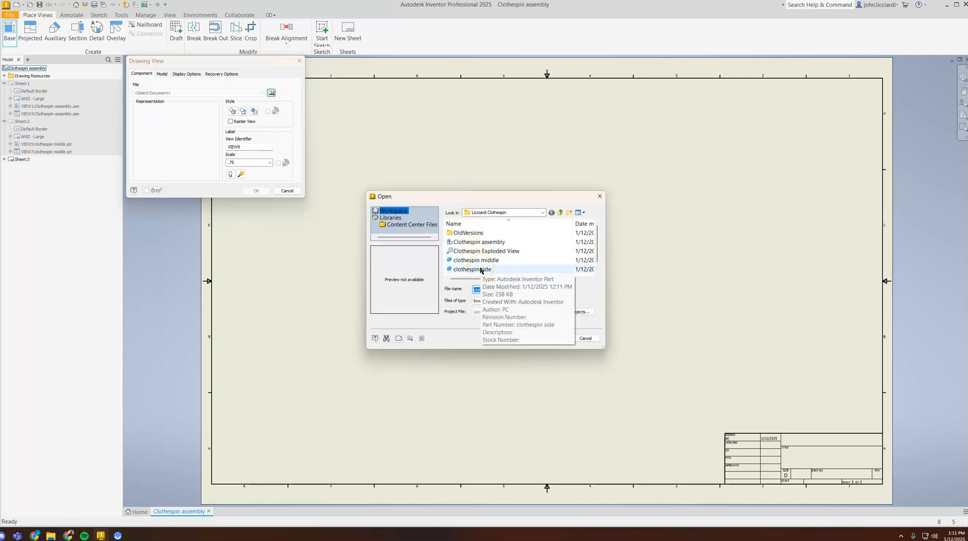
left_click(481, 271)
left_click(555, 338)
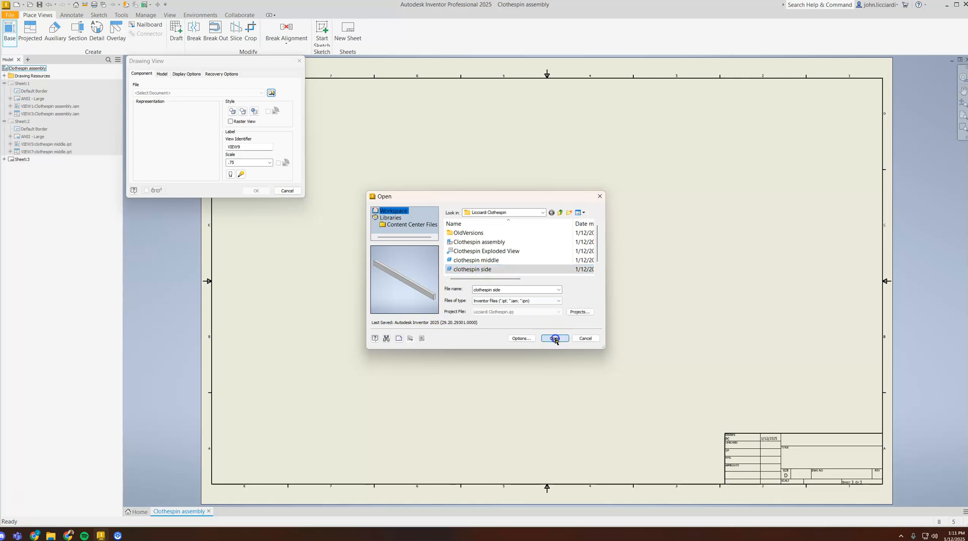
double_click(239, 163)
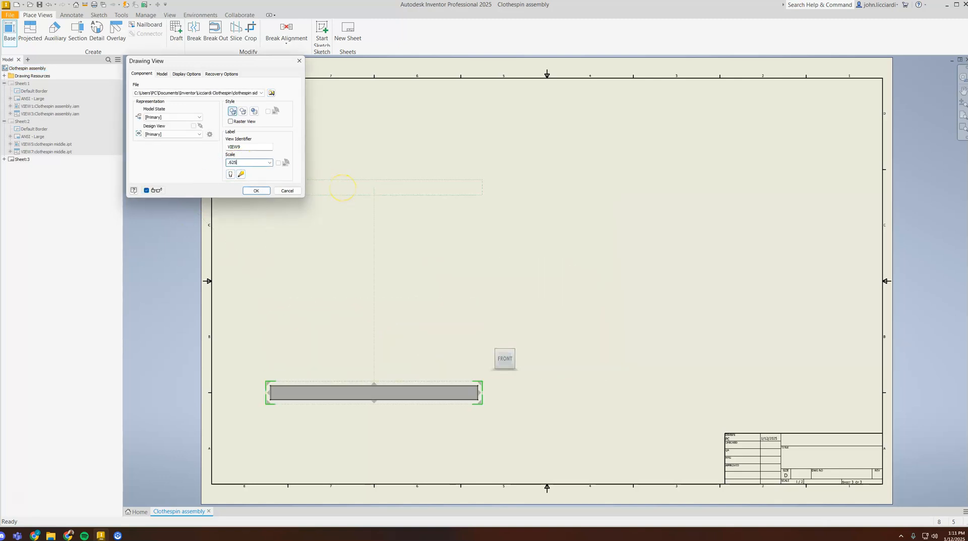
left_click(256, 190)
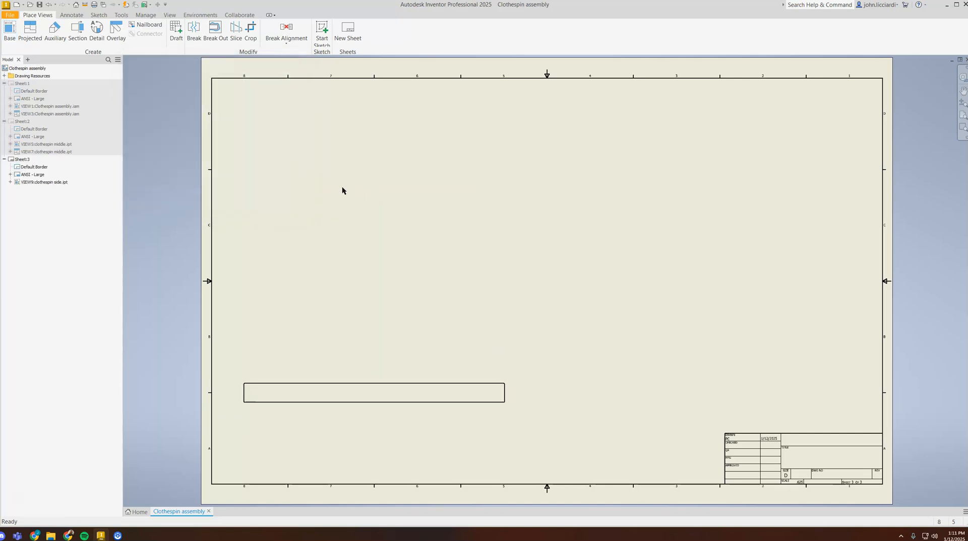
left_click_drag(389, 381, 419, 381)
Project top, isometric and right-side views from the side part's front view, and set the isometric view to the shaded display style.
left_click(30, 31)
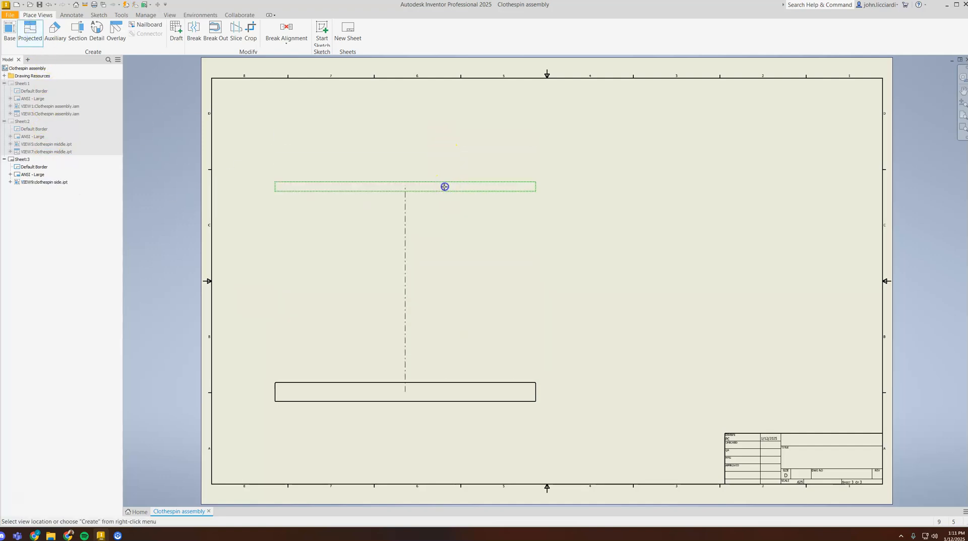
left_click(759, 168)
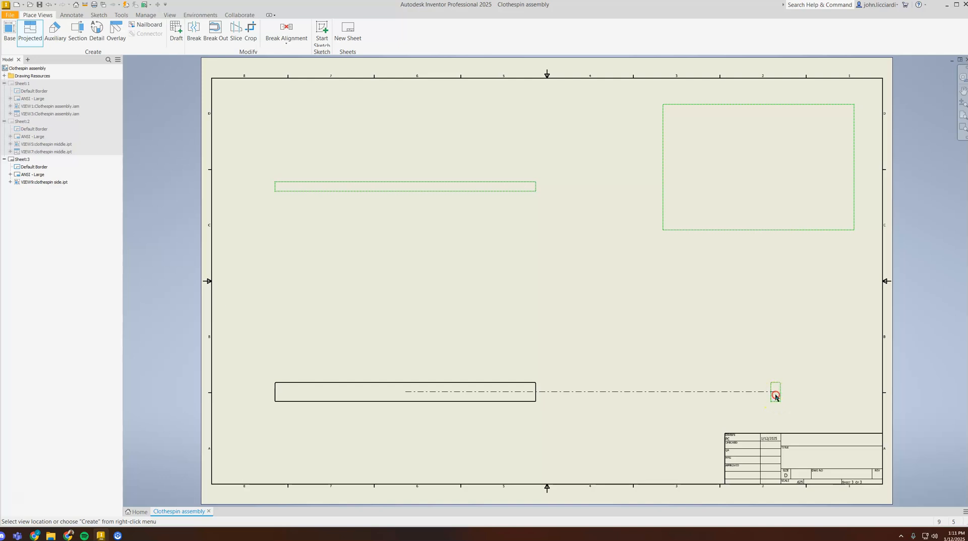
right_click(776, 397)
left_click(807, 394)
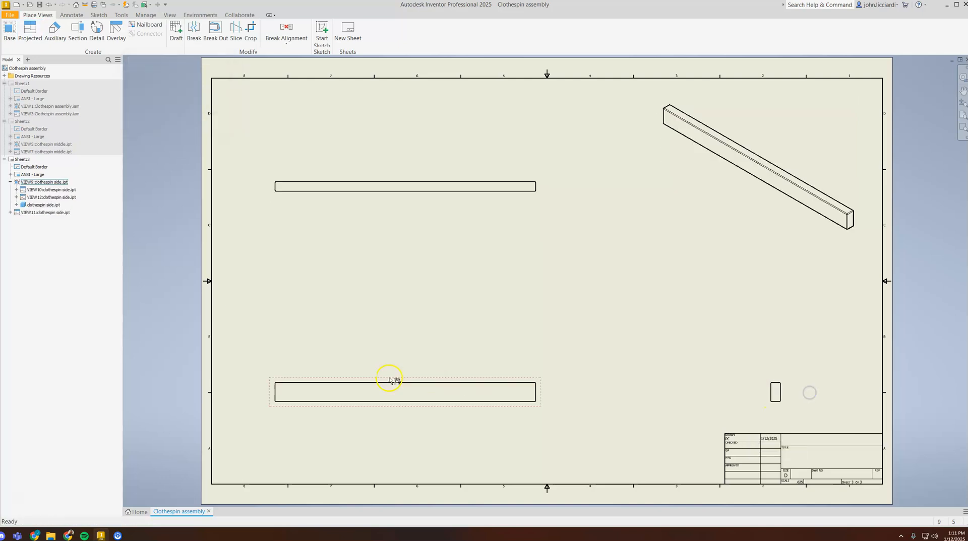
double_click(655, 150)
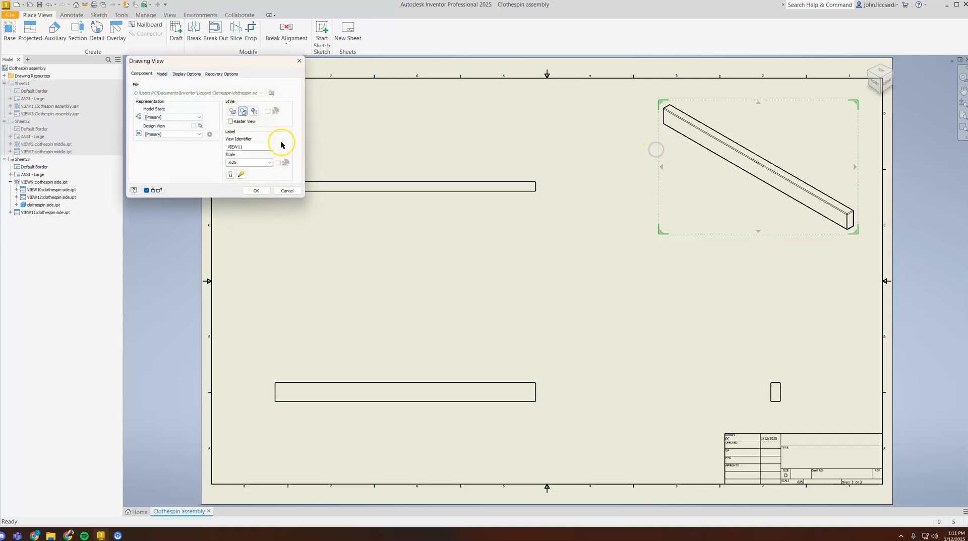
left_click(247, 196)
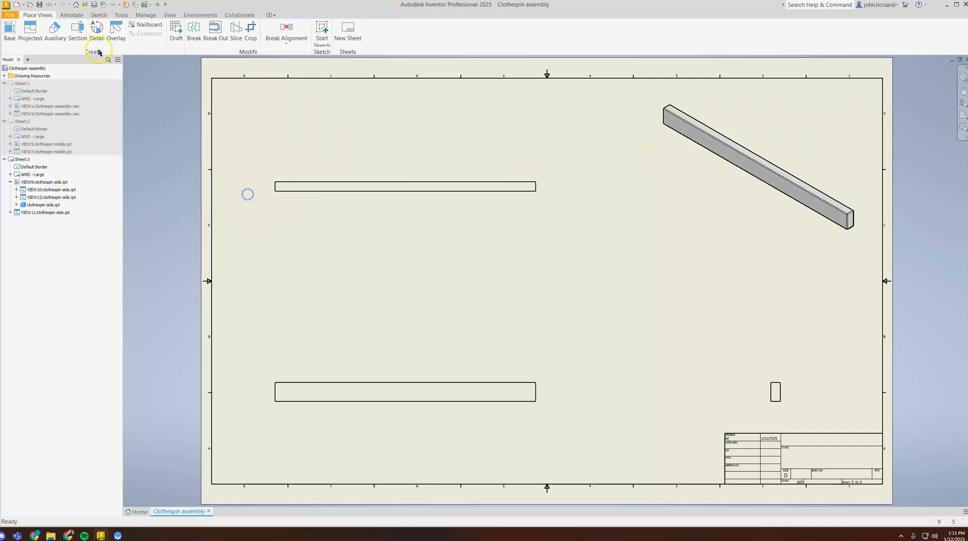
Dimension the thickness between the long edges of the side part's top view, placing the dimension right of the view.
left_click(64, 15)
left_click(24, 33)
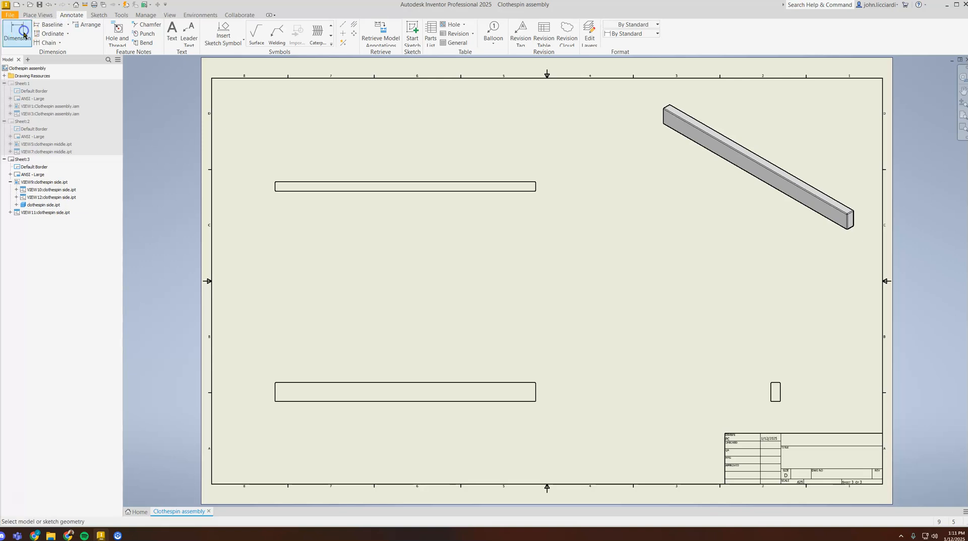
left_click(516, 182)
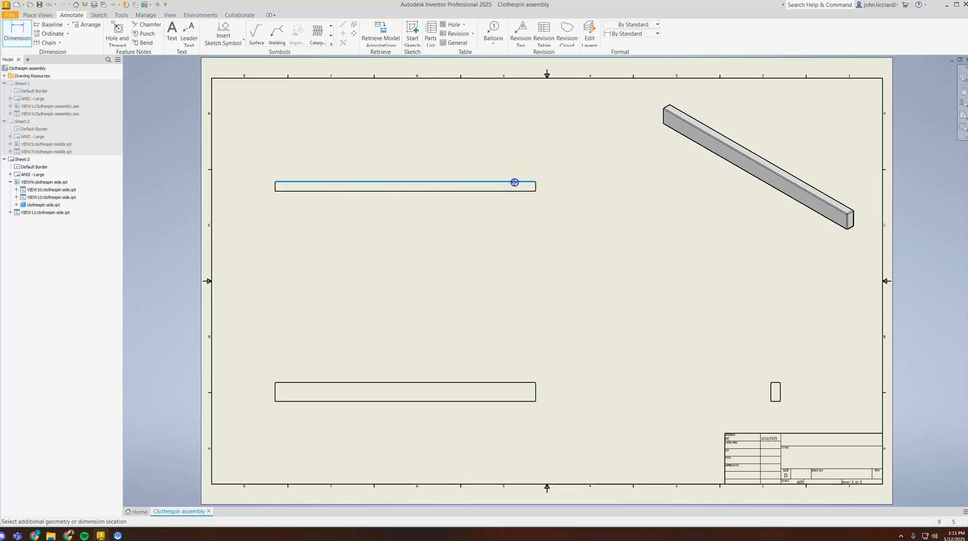
left_click(559, 190)
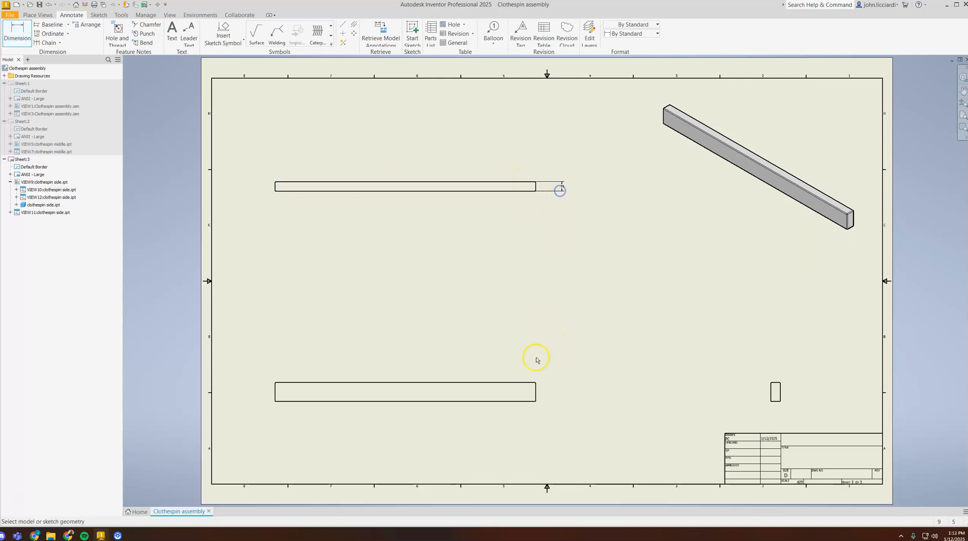
Dimension the side part's front view, placing the overall length above the view and the height to its right.
left_click(536, 389)
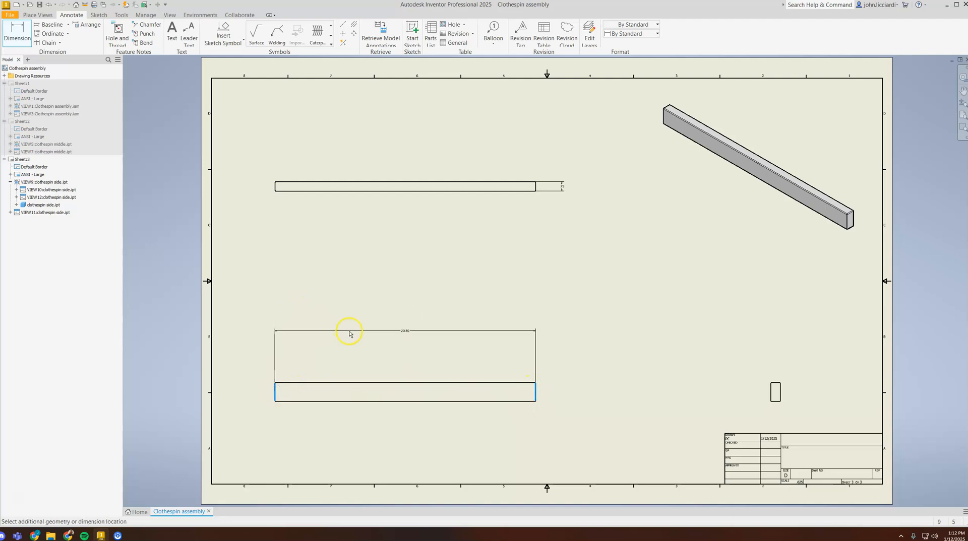
left_click(349, 332)
left_click(354, 383)
left_click(359, 402)
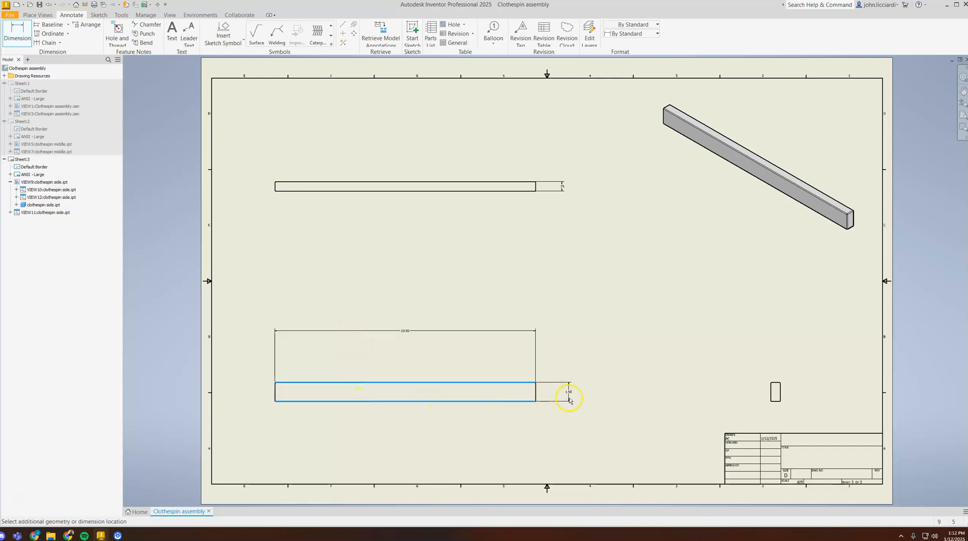
left_click(582, 398)
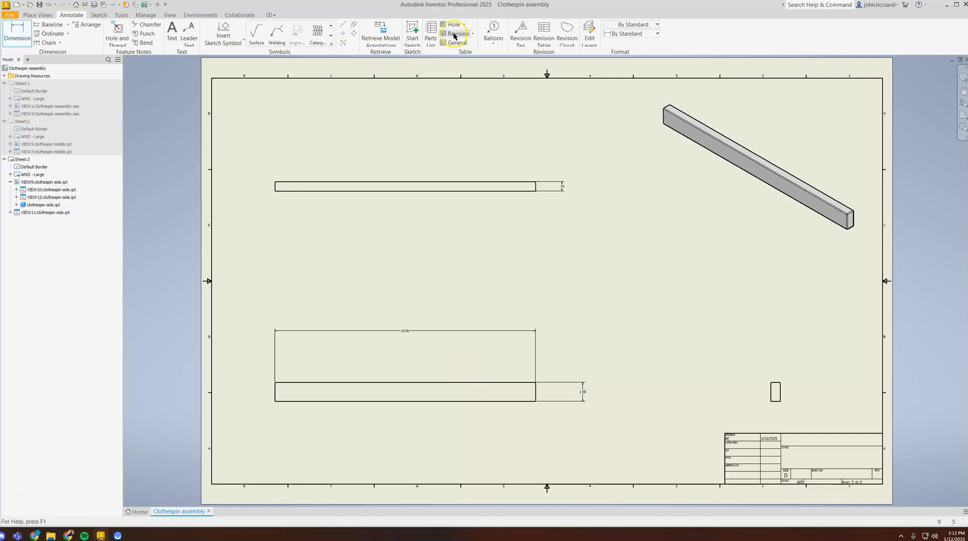
Add a radius dimension to the upper-left rounded corner of the side part's right-side view, placing its text up and left of the corner.
scroll(820, 379, "up", 5)
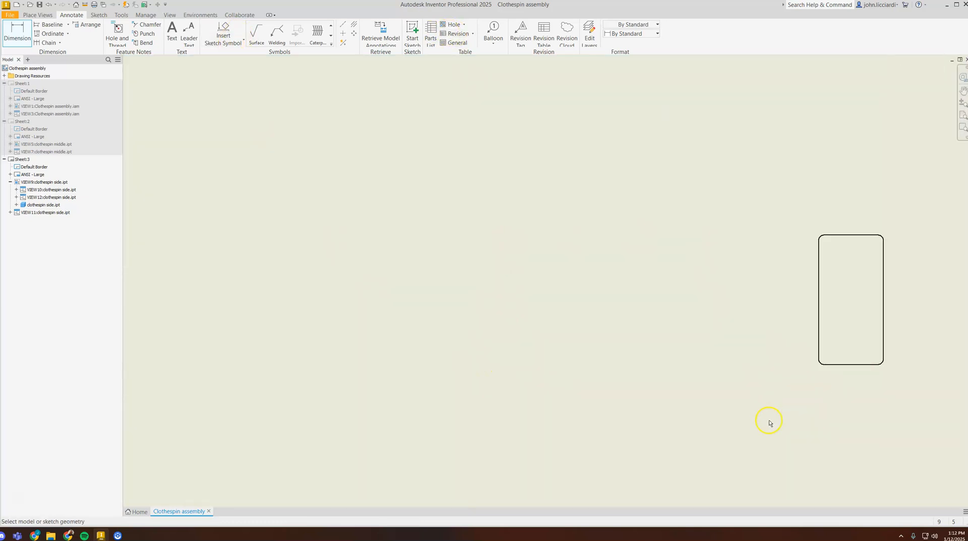
left_click(865, 76)
scroll(765, 76, "down", 2)
middle_click_drag(765, 76, 518, 362)
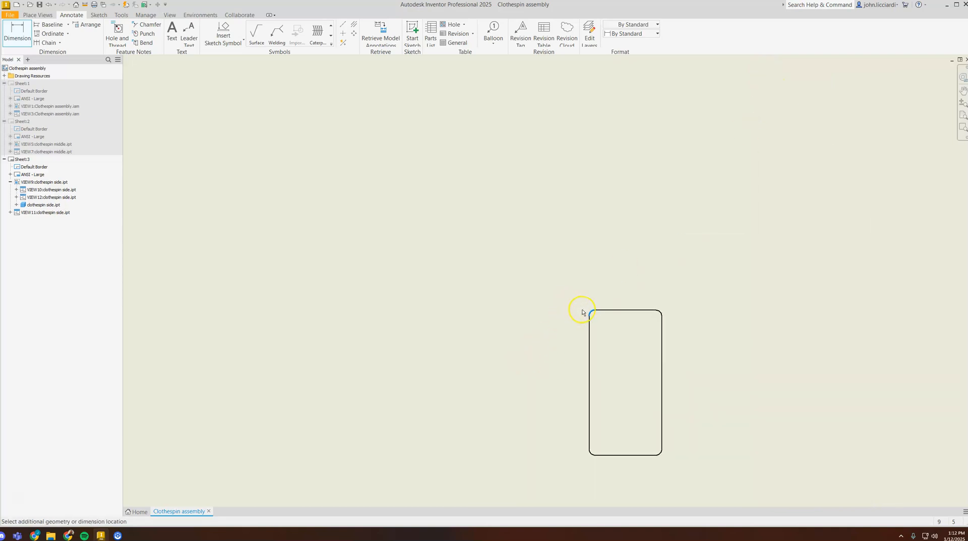
scroll(591, 316, "up", 4)
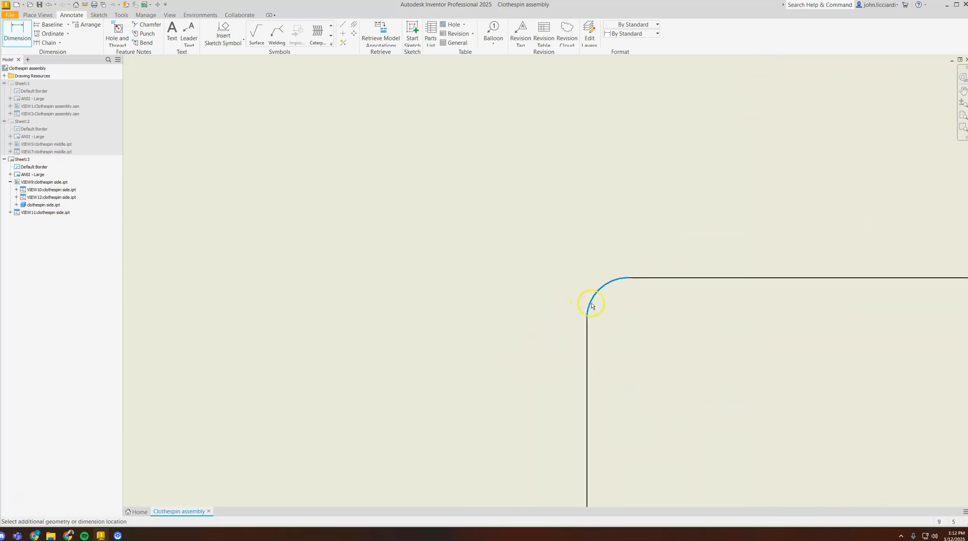
key("Escape")
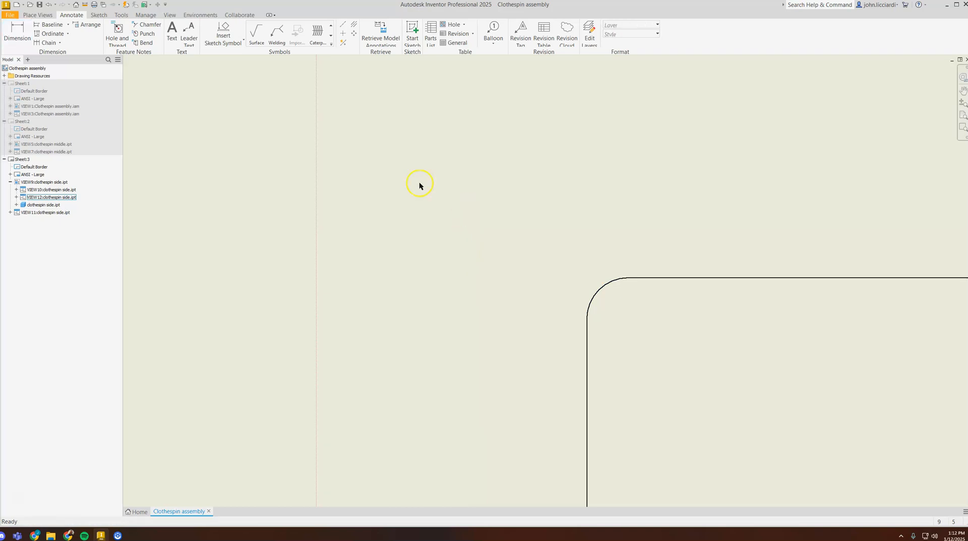
left_click(17, 32)
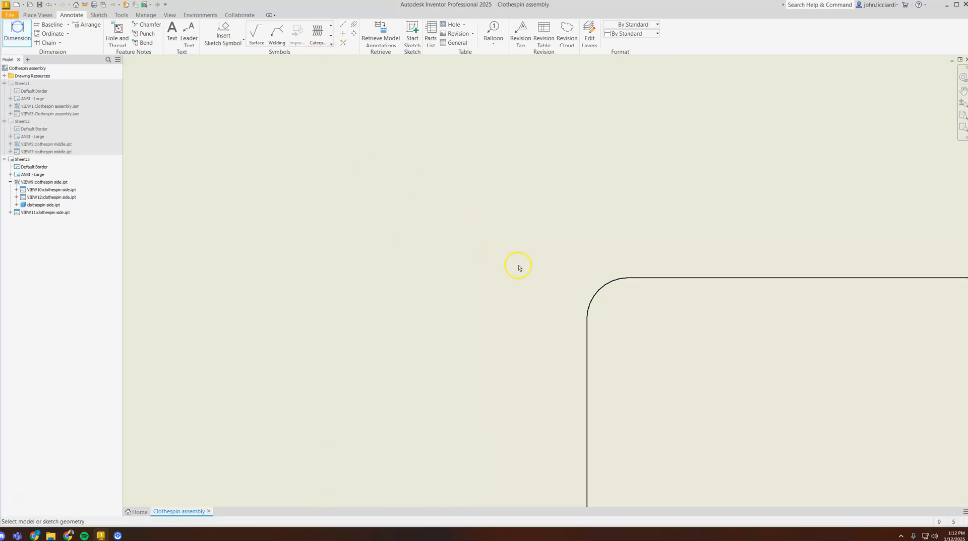
left_click(590, 302)
scroll(324, 101, "down", 5)
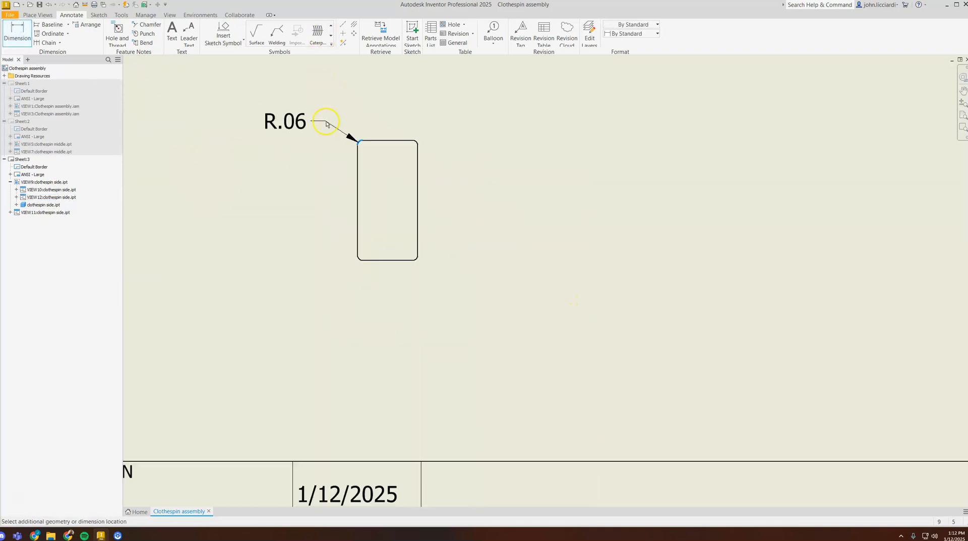
left_click(293, 89)
scroll(268, 242, "down", 4)
scroll(301, 268, "up", 2)
scroll(612, 354, "down", 5)
scroll(597, 348, "up", 2)
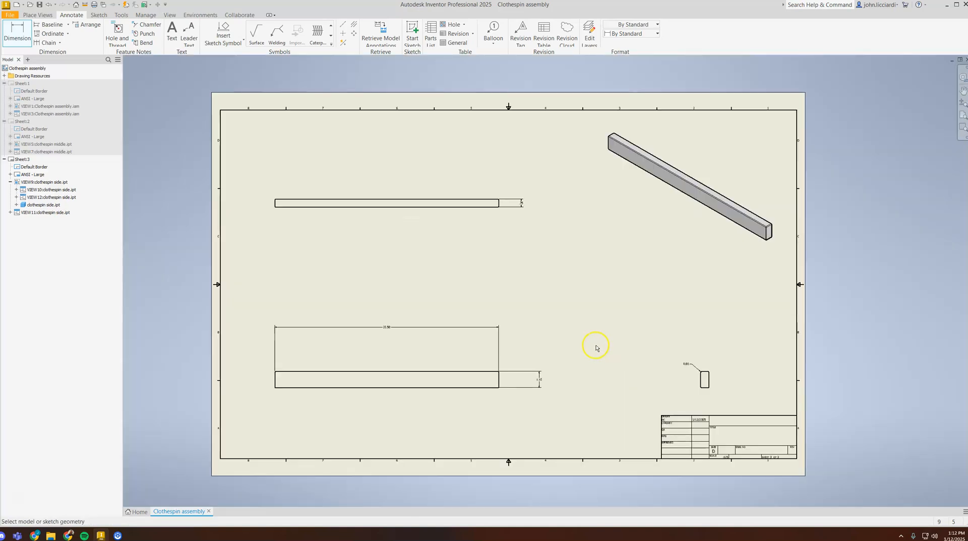
Add a fourth sheet and place a front base view of clothespin top and bottom at scale .625, shifting it right and slightly down.
left_click(33, 16)
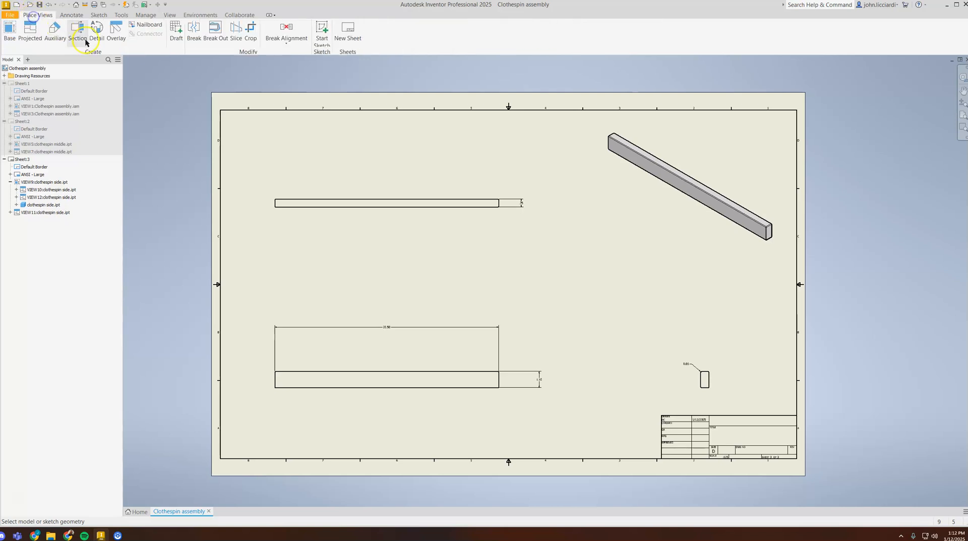
left_click(349, 30)
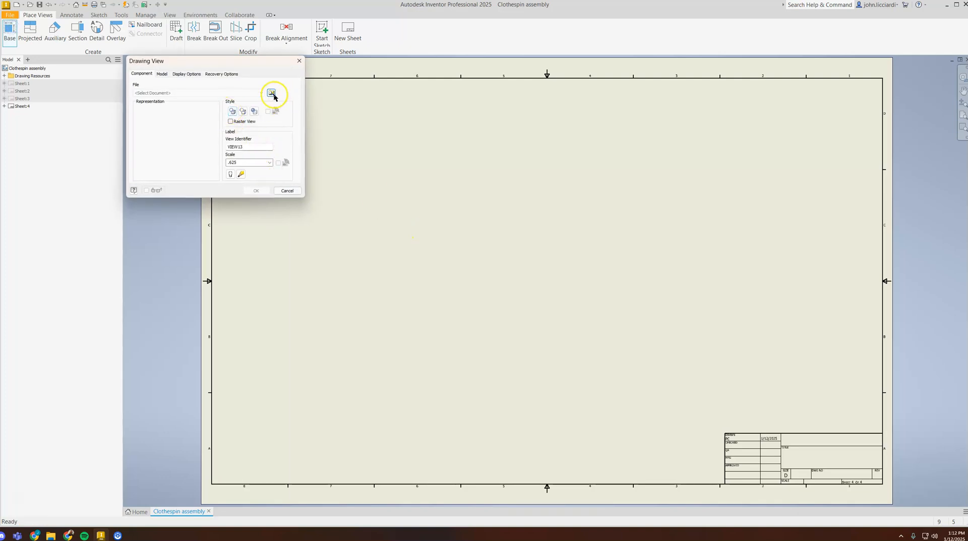
left_click(272, 94)
double_click(487, 270)
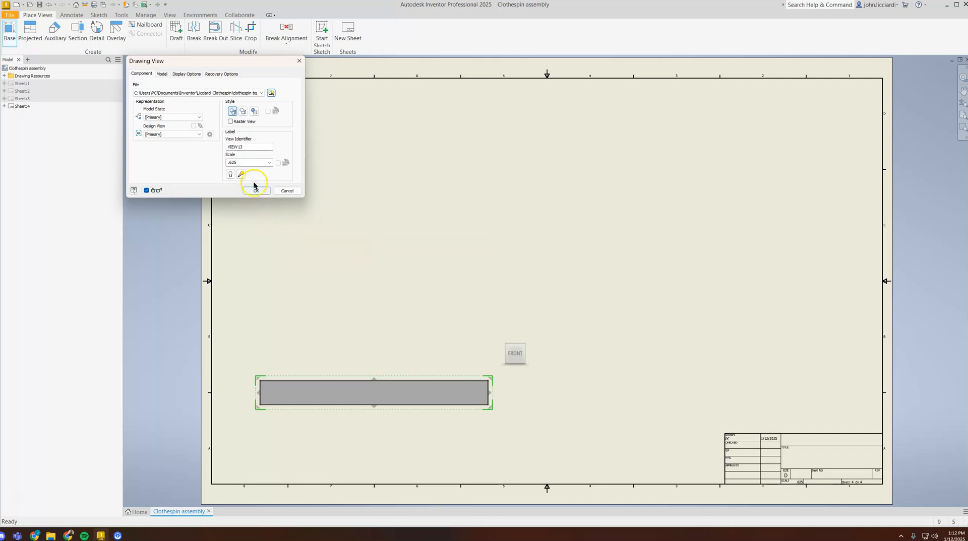
left_click(262, 191)
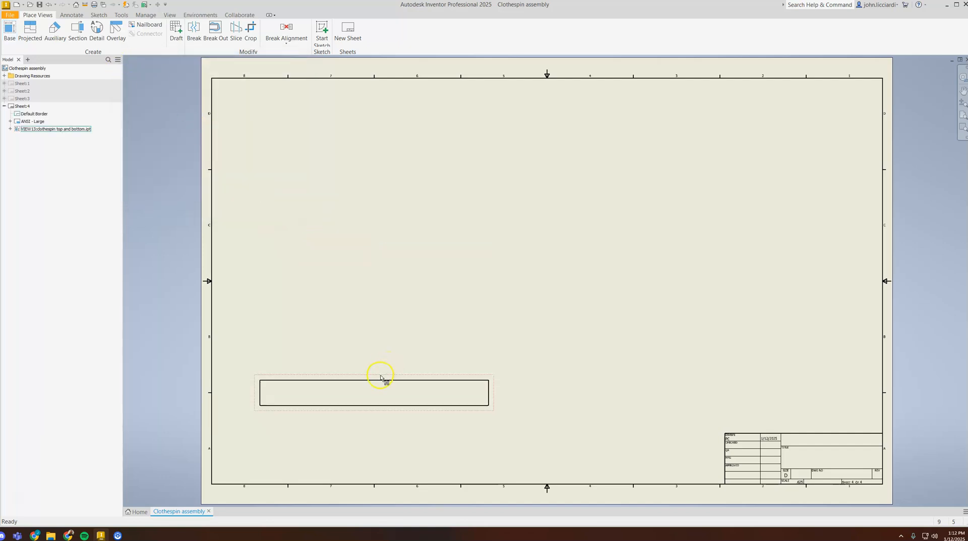
left_click_drag(413, 378, 455, 391)
Project top, isometric and right-side views from the top and bottom part's front view, and set the isometric view to the shaded style.
left_click(30, 31)
left_click(433, 183)
left_click(775, 163)
right_click(793, 410)
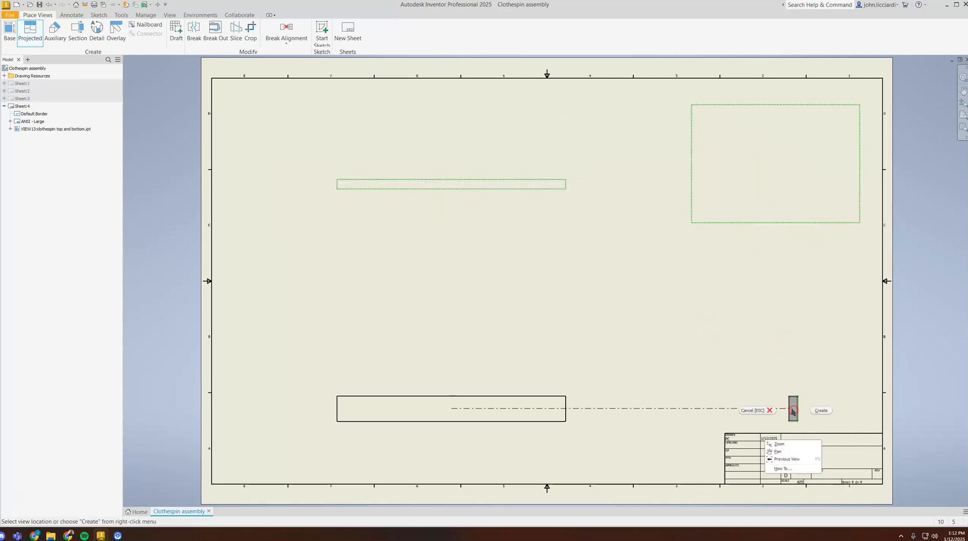
left_click(822, 410)
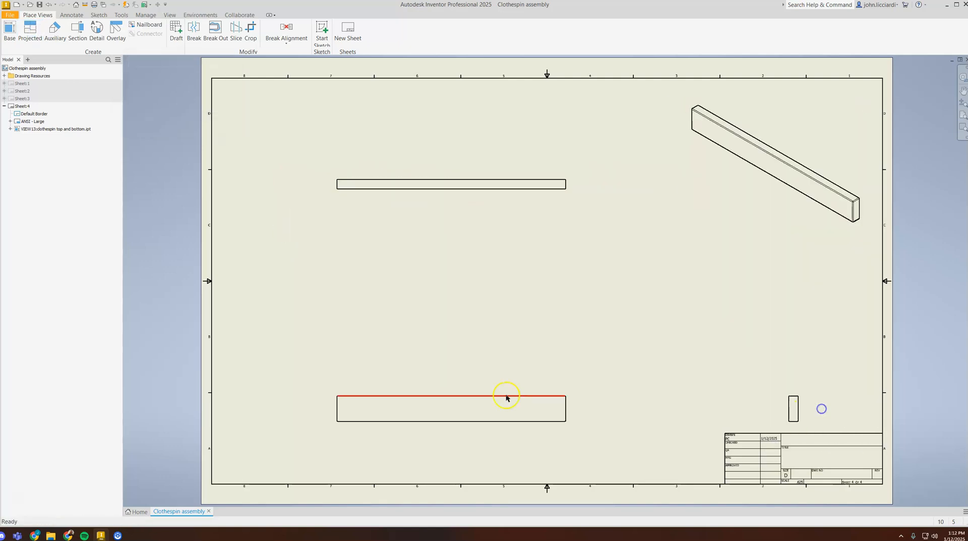
double_click(688, 196)
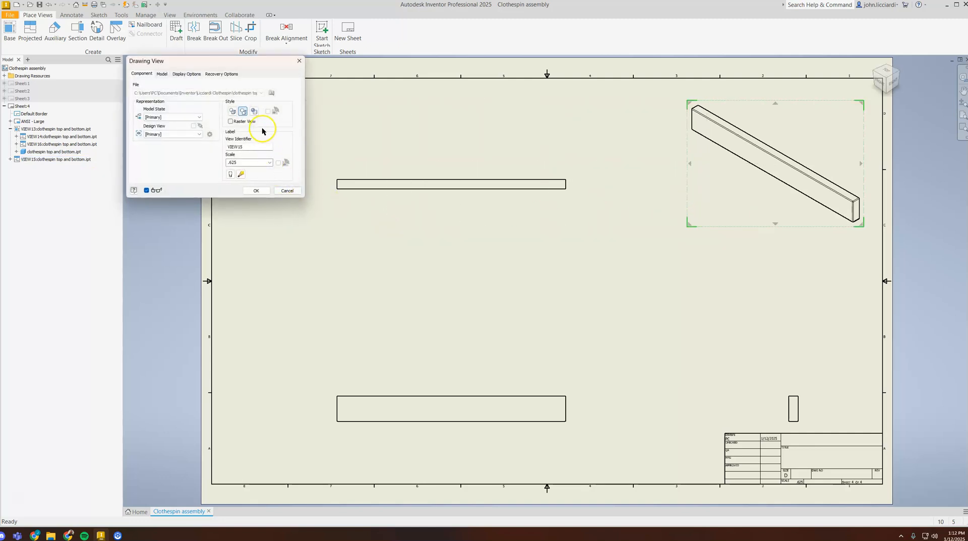
left_click(255, 194)
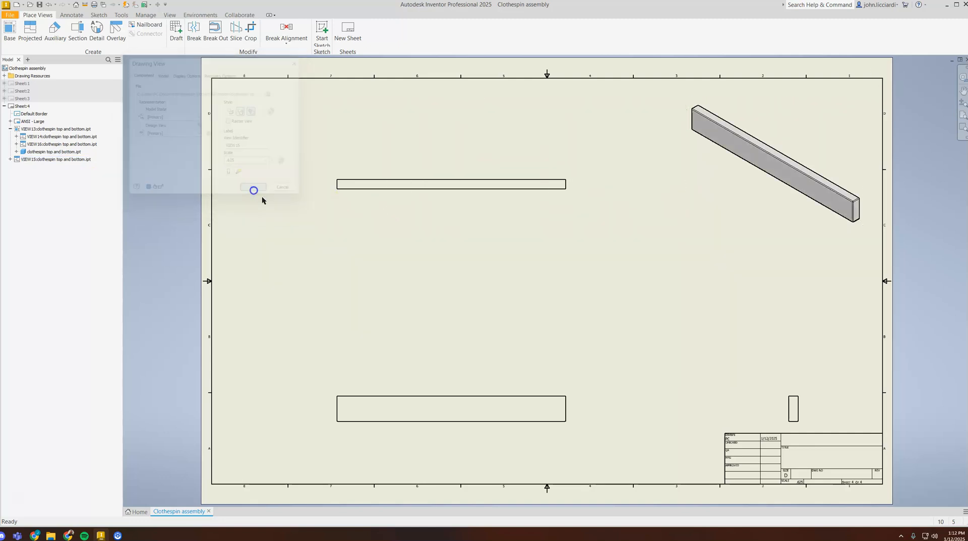
Dimension the thickness between the long edges of the top and bottom part's top view, placing the dimension right of the view.
left_click(62, 16)
left_click(16, 31)
scroll(417, 184, "up", 3)
left_click(414, 173)
left_click(421, 190)
left_click(754, 194)
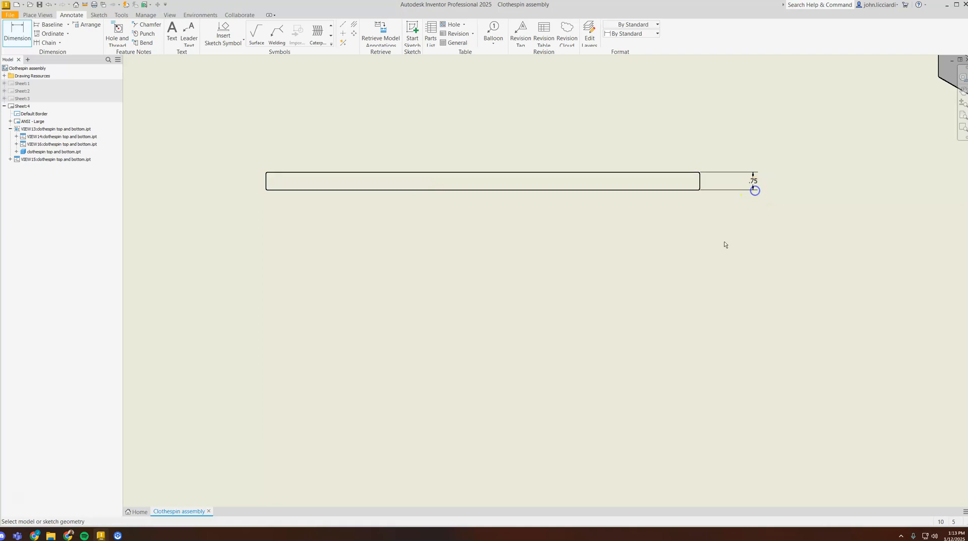
Dimension the top and bottom part's front view, with the overall length above the view and the height to its right.
scroll(633, 395, "down", 3)
middle_click_drag(633, 396, 470, 173)
scroll(335, 170, "up", 4)
left_click(149, 456)
left_click(692, 452)
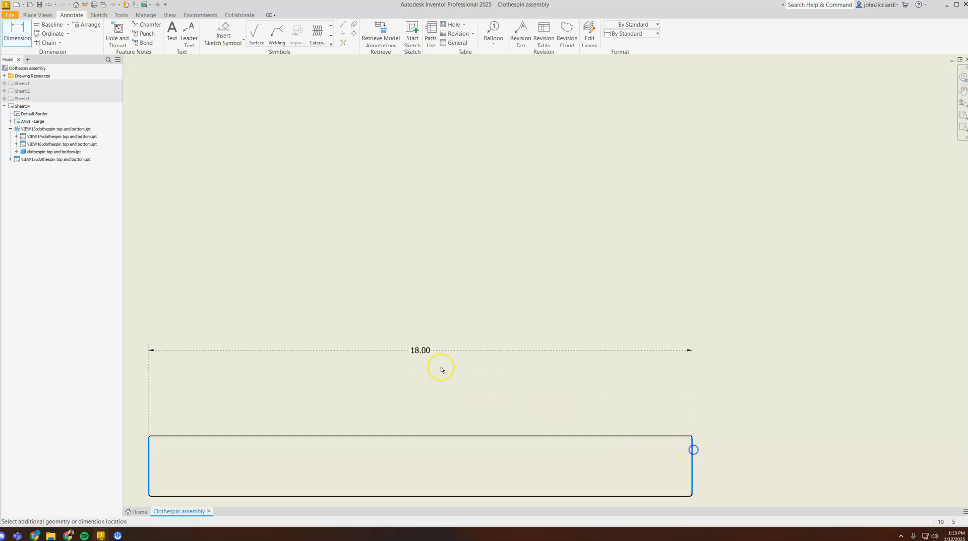
left_click(449, 362)
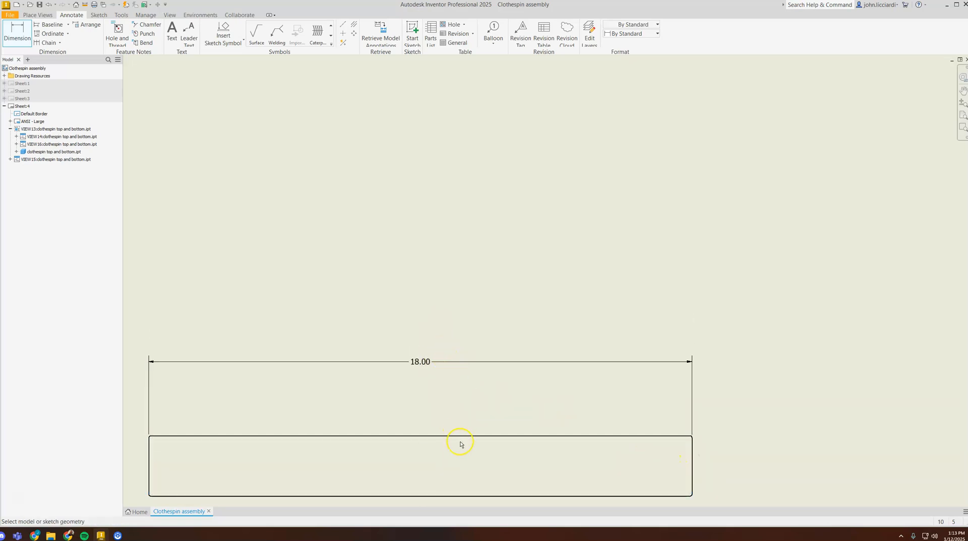
left_click(460, 437)
left_click(468, 496)
left_click(800, 485)
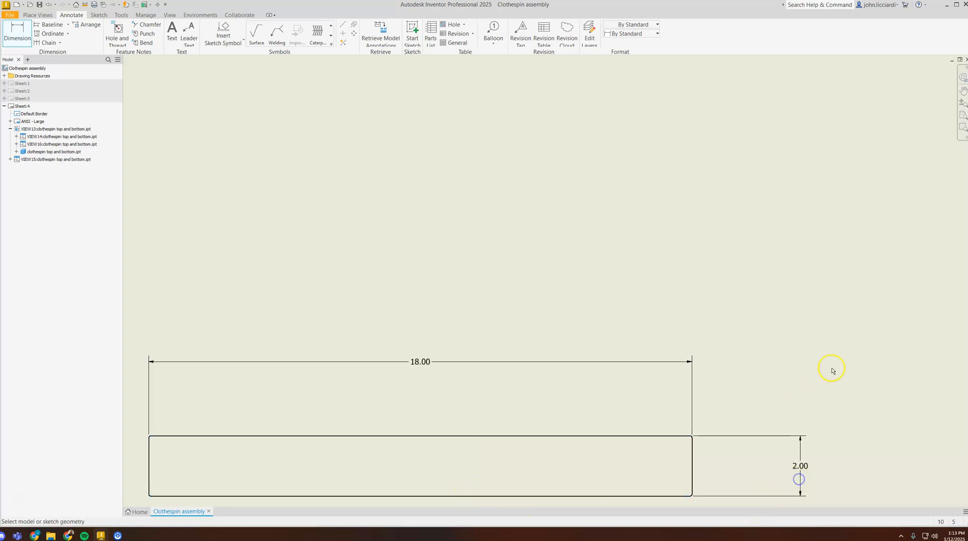
Add a radius dimension to the upper-left rounded corner of the top and bottom part's right-side view, placing its text up and left.
scroll(898, 357, "up", 5)
middle_click_drag(898, 356, 445, 360)
scroll(496, 380, "down", 3)
scroll(717, 447, "down", 1)
scroll(718, 449, "down", 2)
left_click(810, 489)
left_click(308, 155)
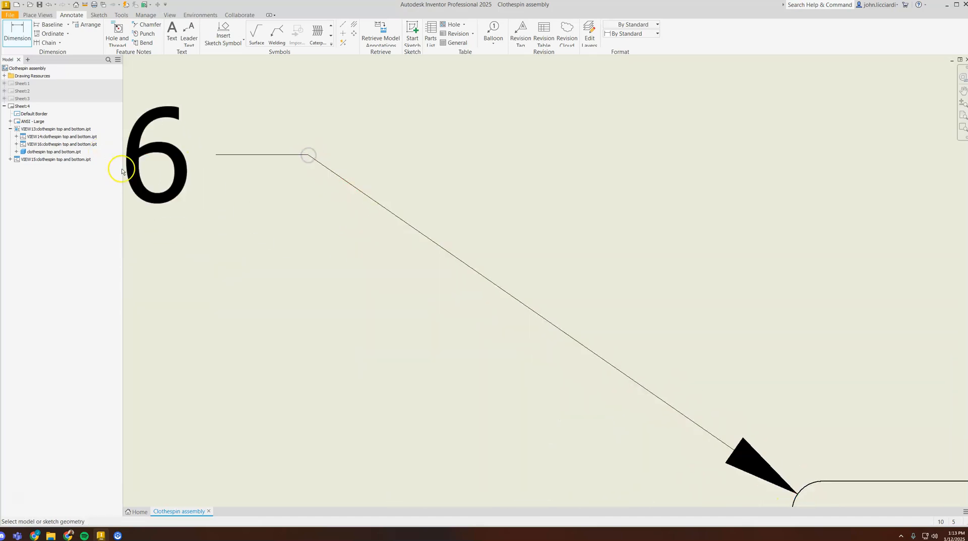
Append "typ" after the value in the corner radius dimension on the right-side view.
double_click(141, 168)
type("typ")
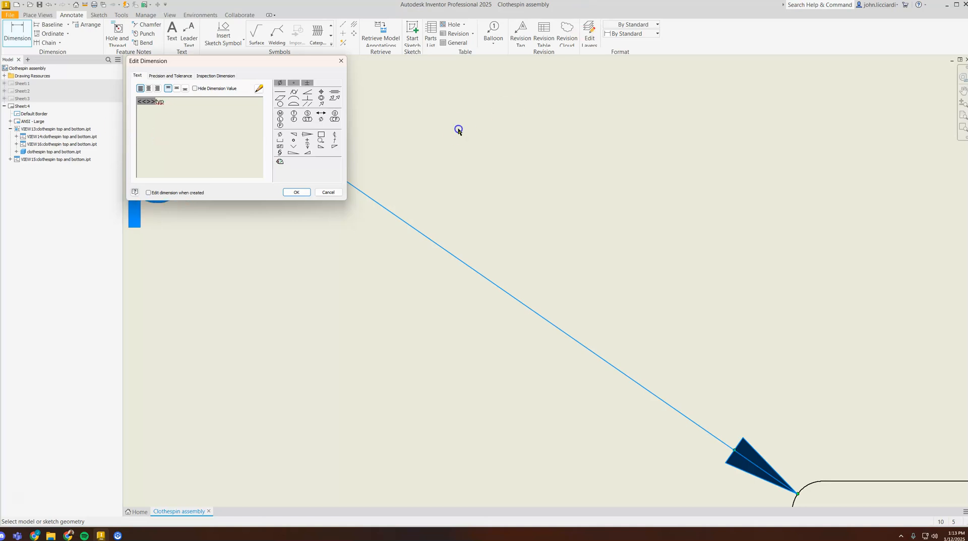
left_click(299, 194)
scroll(380, 222, "up", 8)
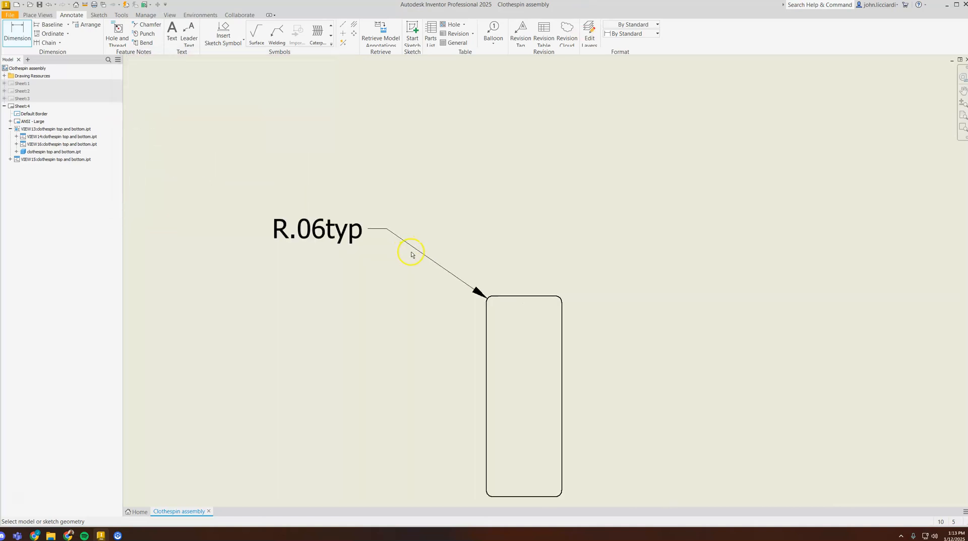
scroll(197, 184, "up", 3)
middle_click_drag(201, 185, 582, 357)
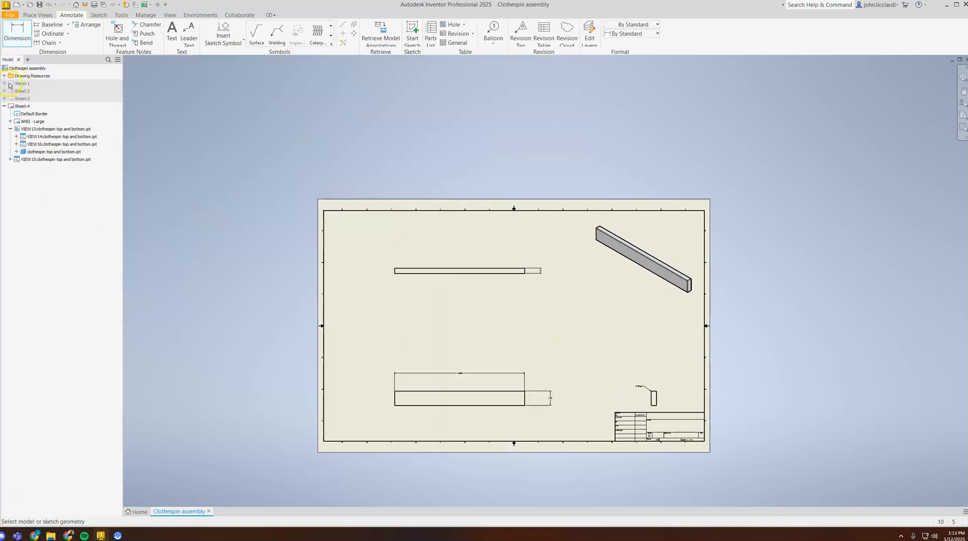
Reopen Sheet:1 with the assembly views and add a fifth sheet to the drawing.
left_click(11, 85)
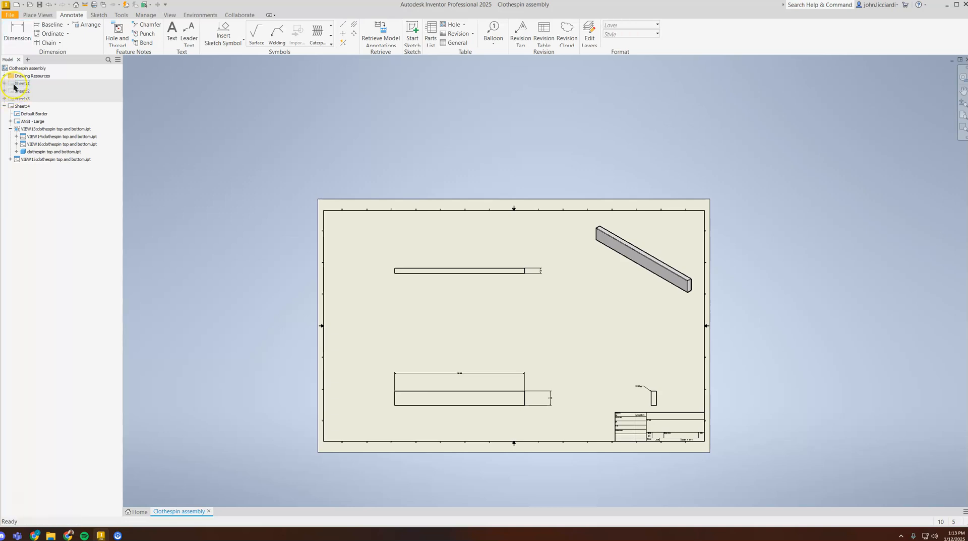
double_click(12, 85)
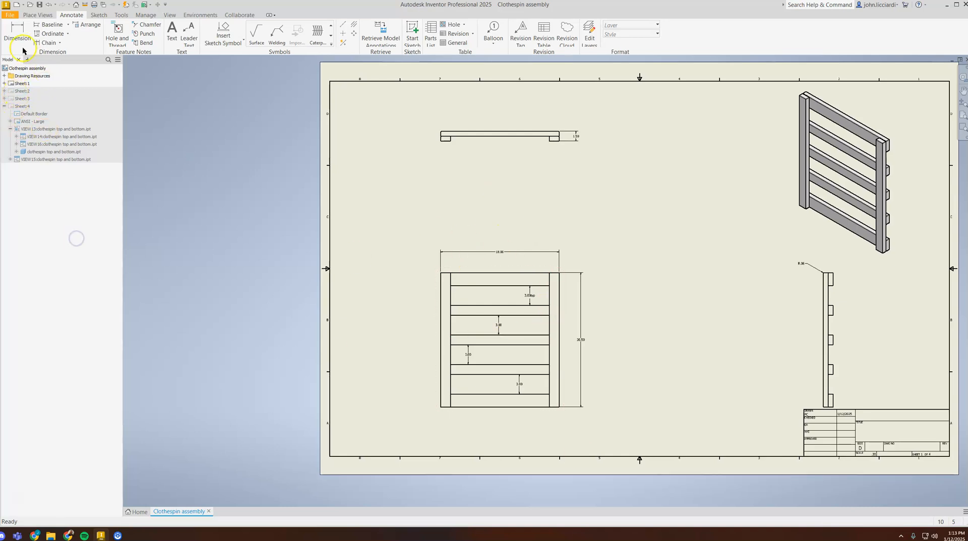
left_click(37, 14)
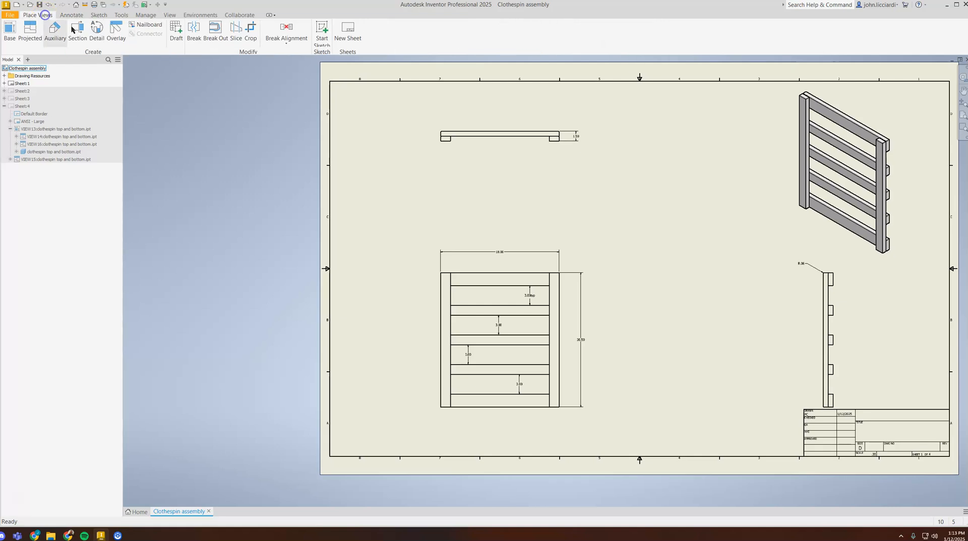
left_click(348, 34)
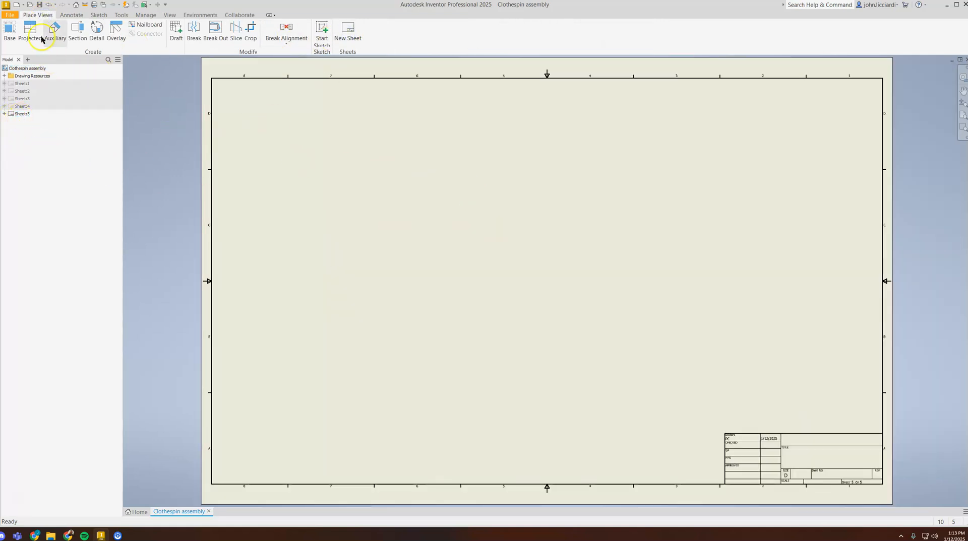
Place a base view of the Clothespin Exploded View presentation near the middle of Sheet:5 at a scale of .20.
left_click(9, 30)
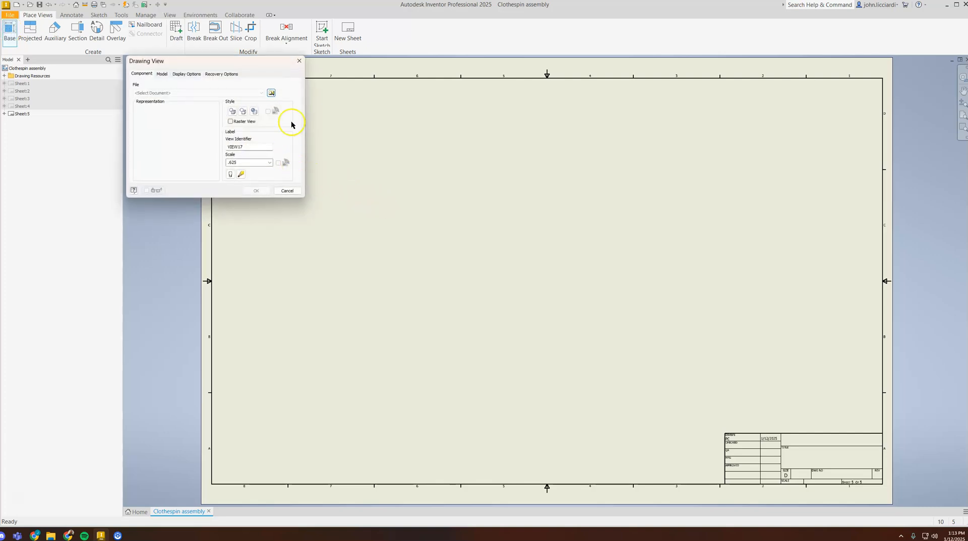
left_click(272, 93)
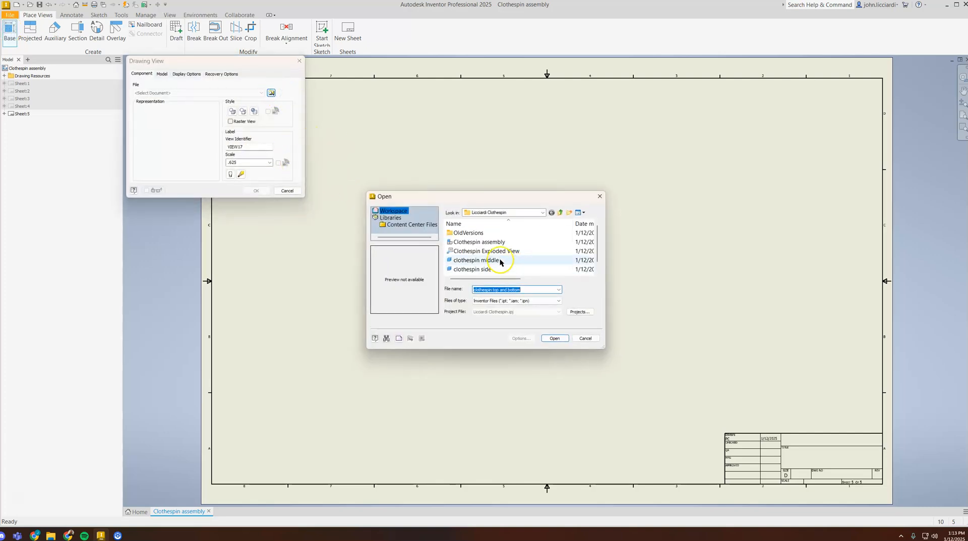
left_click(499, 251)
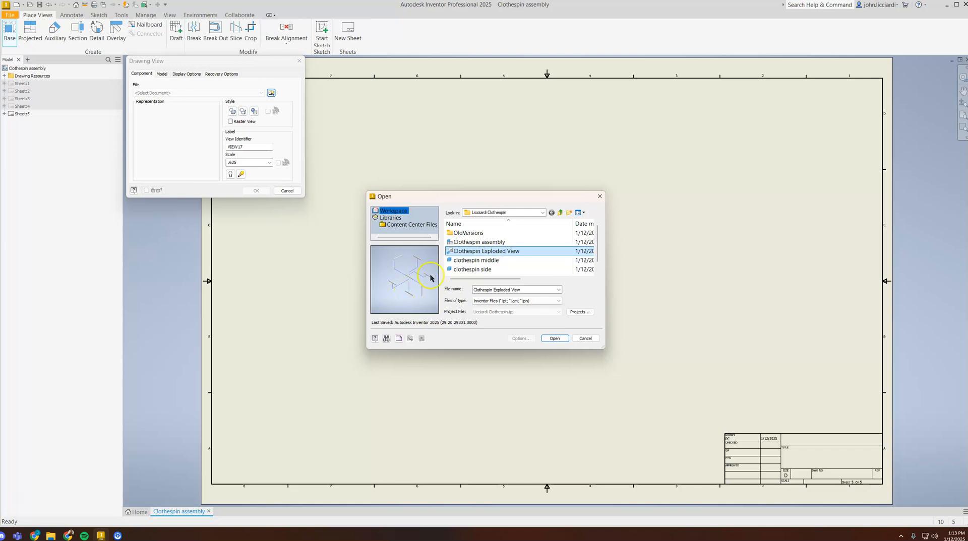
left_click(554, 339)
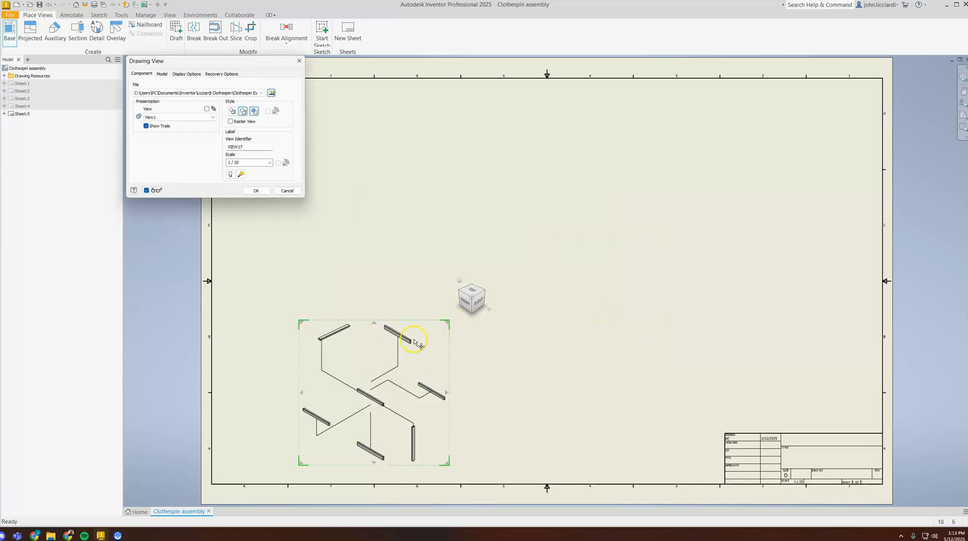
mouse_move(378, 343)
left_mouse_down()
mouse_move(616, 184)
mouse_move(580, 244)
left_mouse_up()
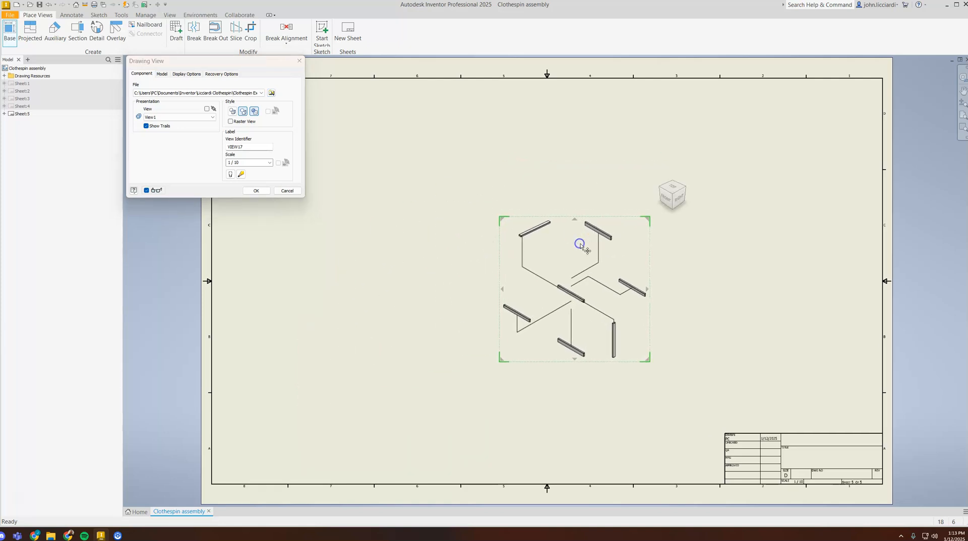
left_click(256, 162)
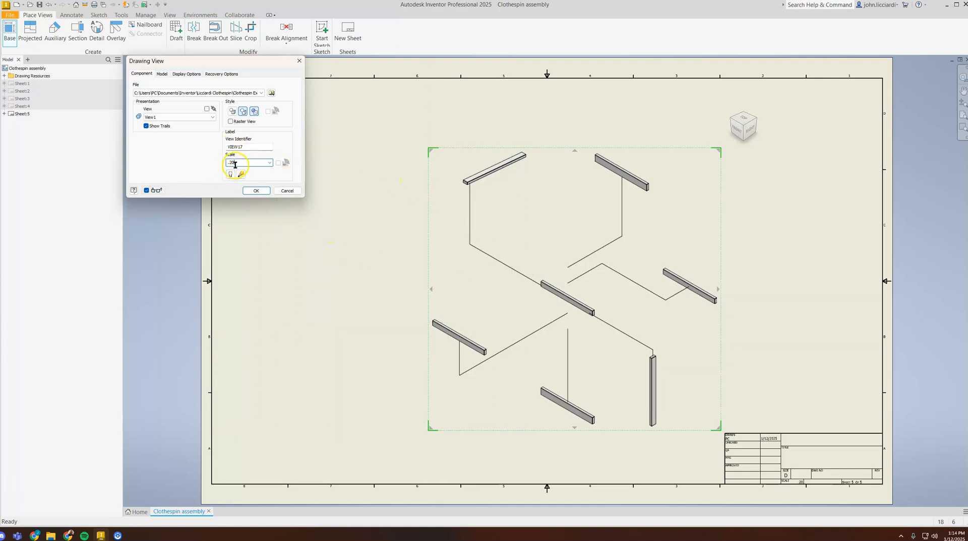
left_click(262, 191)
Revisit the exploded view's shaded style setting and move the view slightly up and left on the sheet.
double_click(559, 154)
left_click(255, 111)
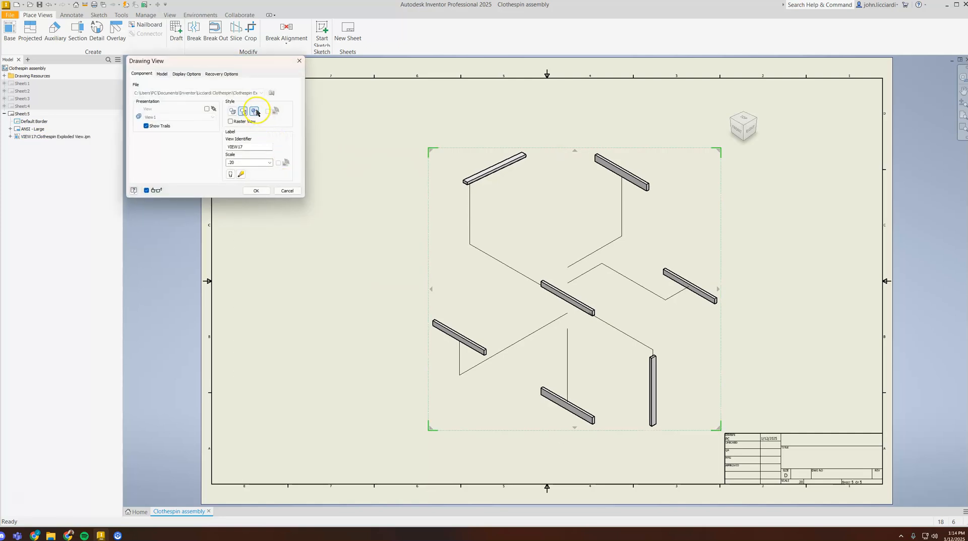
left_click(256, 190)
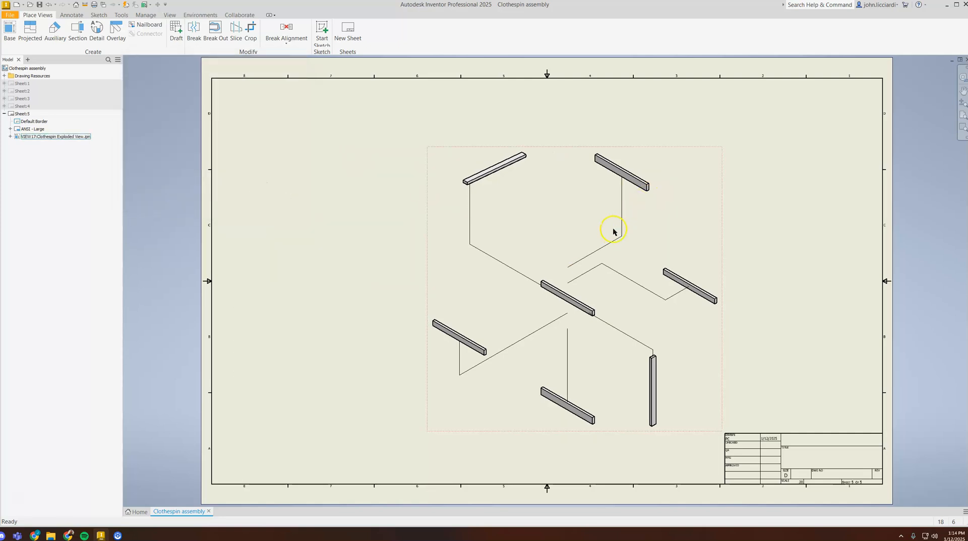
mouse_move(568, 149)
left_mouse_down()
mouse_move(573, 125)
mouse_move(555, 130)
left_mouse_up()
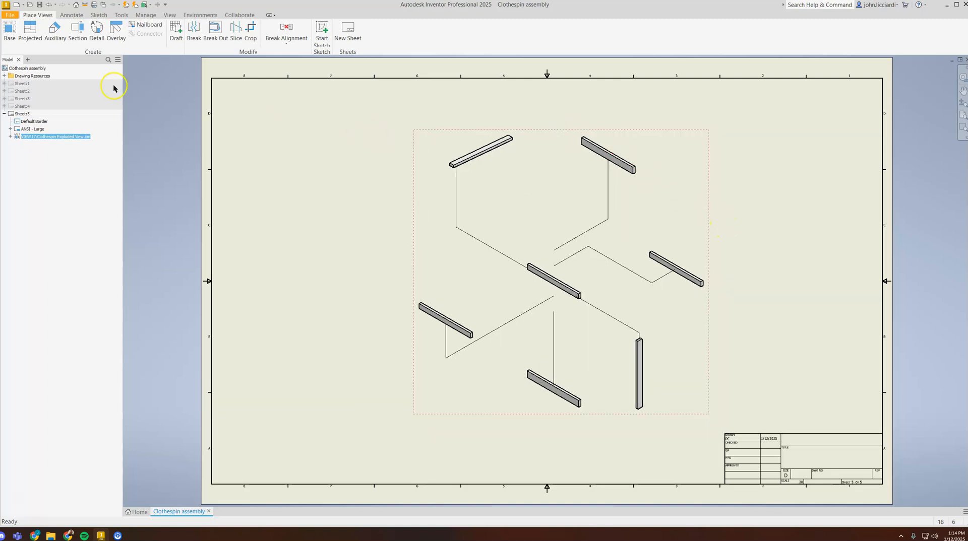
Balloon the exploded view's upper-right bar using structured, first-level BOM settings, enabling the BOM view, and place the balloon above the bar.
left_click(78, 14)
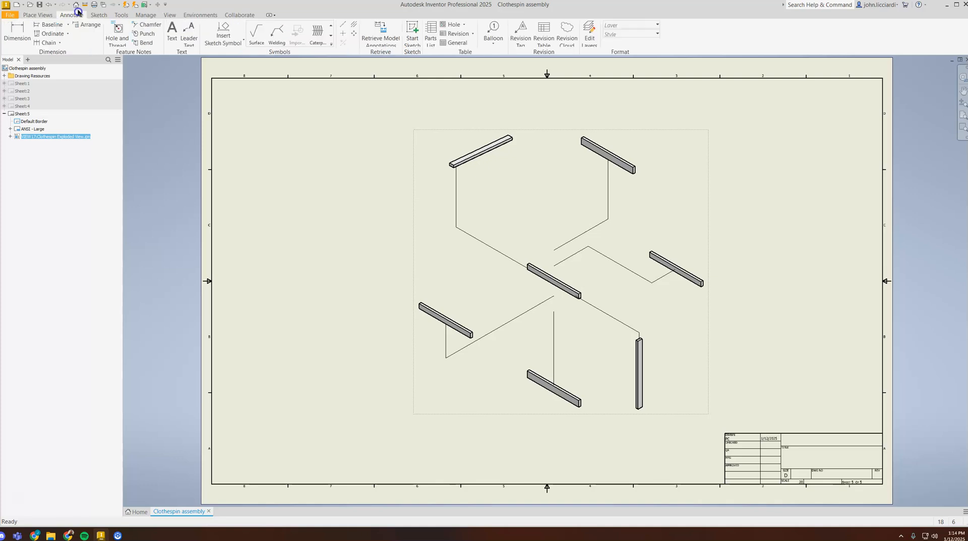
left_click(493, 34)
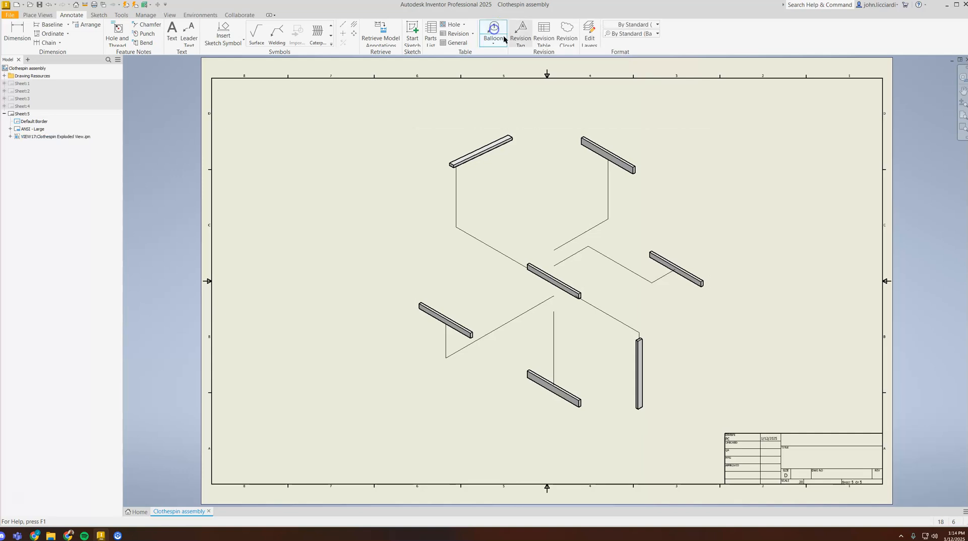
left_click(594, 145)
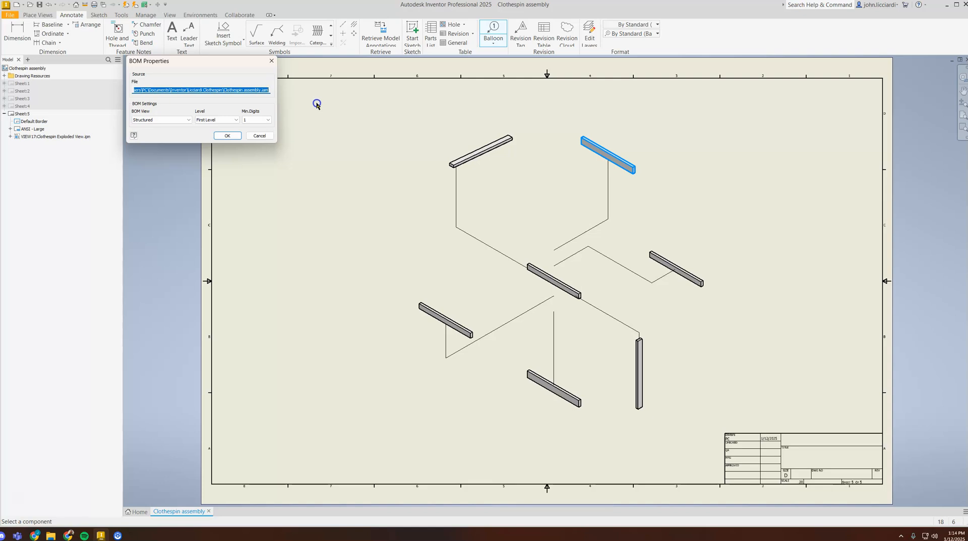
left_click(227, 136)
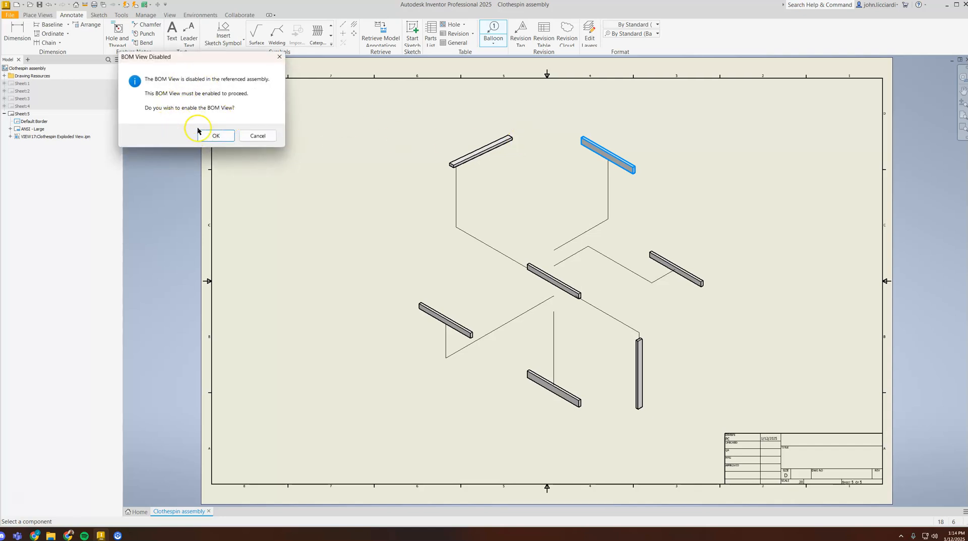
left_click(216, 136)
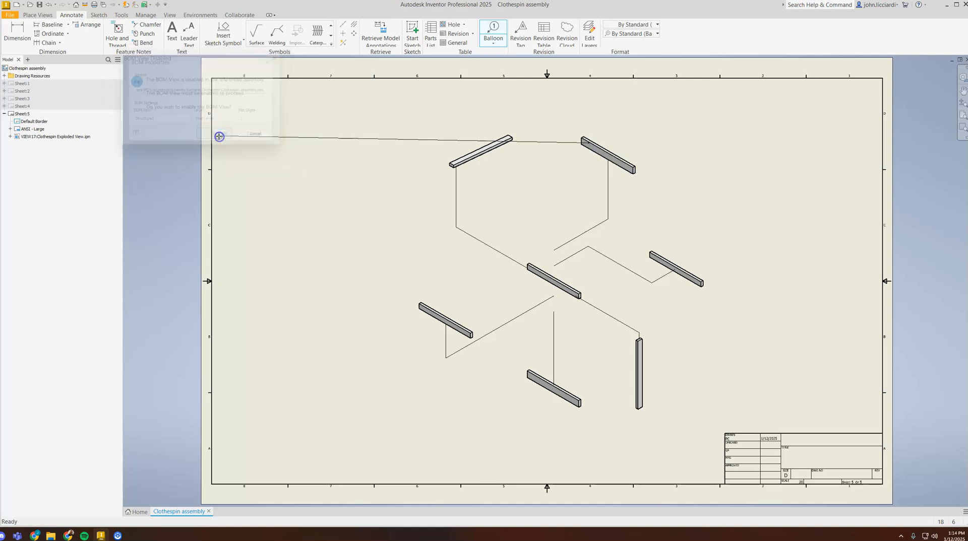
left_click(591, 142)
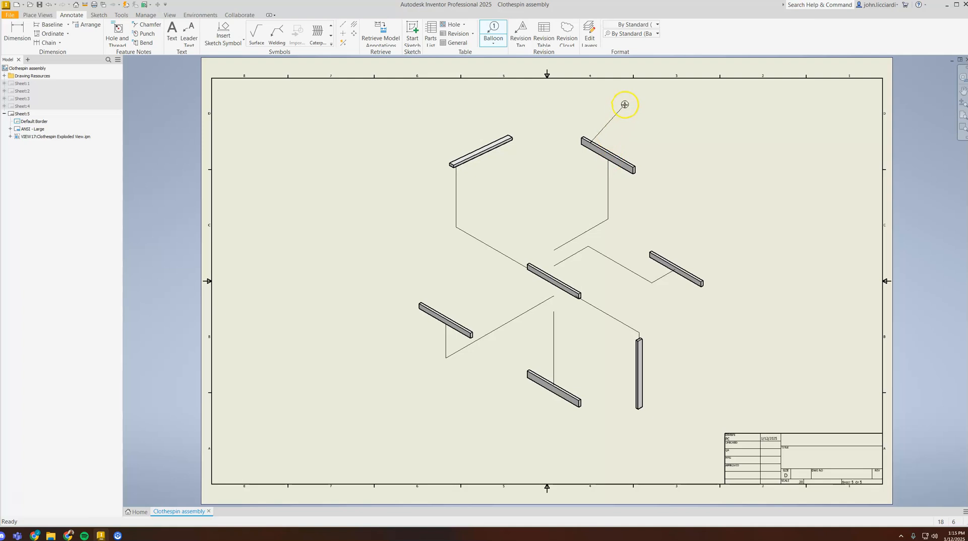
left_click(634, 93)
right_click(642, 94)
left_click(666, 91)
left_click(636, 95)
Balloon the right-hand bar and the vertical bar of the exploded view, placing both balloons to the right of their parts.
scroll(621, 137, "up", 5)
middle_click_drag(637, 134, 579, 302)
scroll(617, 130, "down", 5)
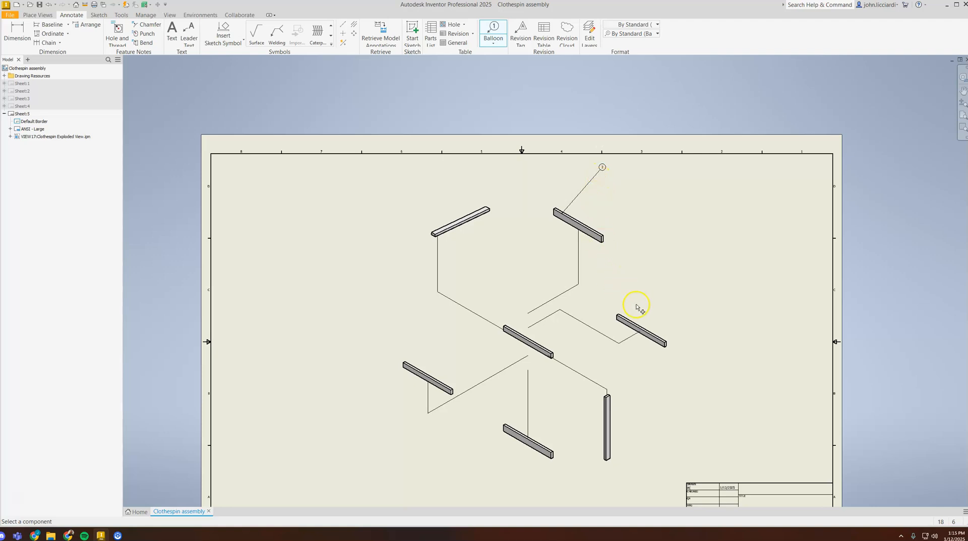
left_click(658, 340)
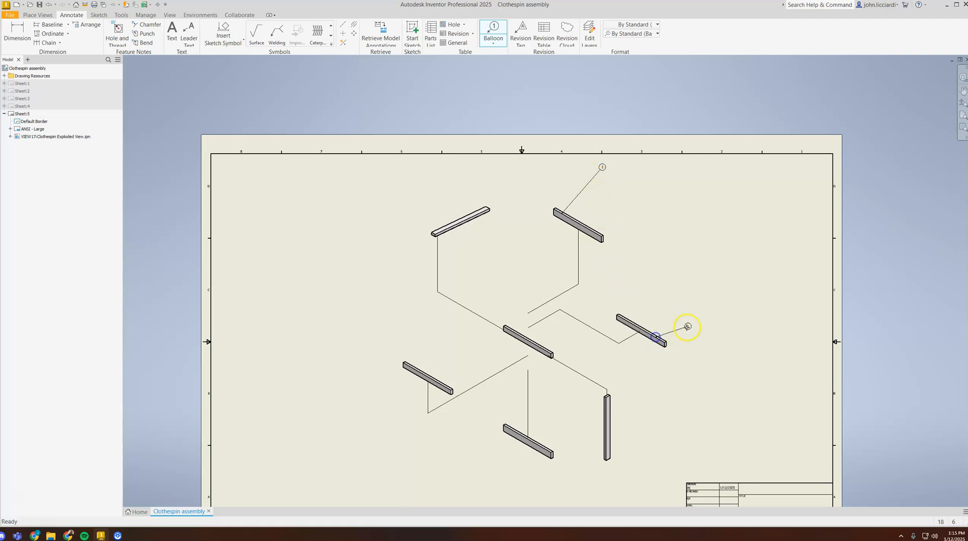
left_click(712, 308)
right_click(728, 325)
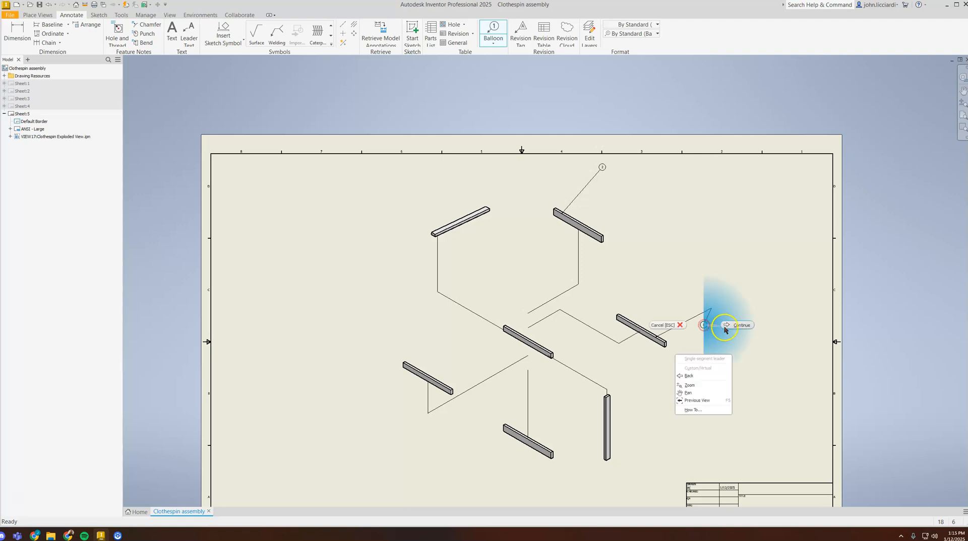
left_click(702, 365)
left_click(606, 442)
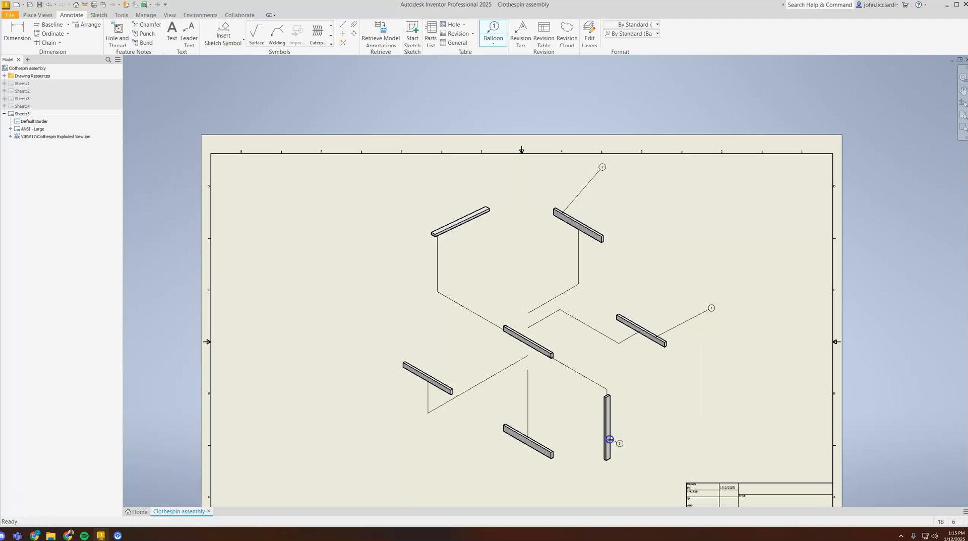
right_click(675, 451)
left_click(666, 406)
Balloon the bottom bar and the lower-left bar of the exploded view, placing the balloons lower left and upper left of them.
left_click(509, 432)
right_click(449, 471)
left_click(434, 427)
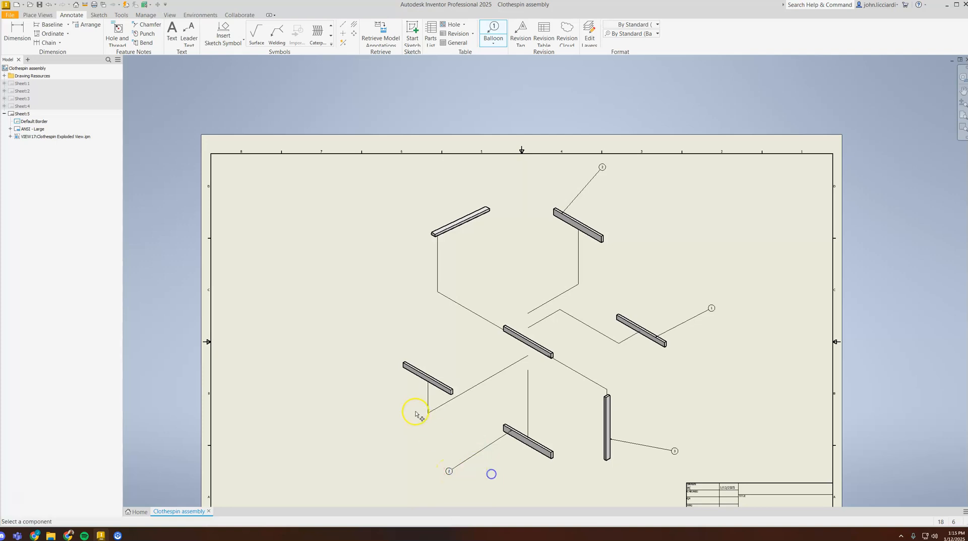
left_click(413, 375)
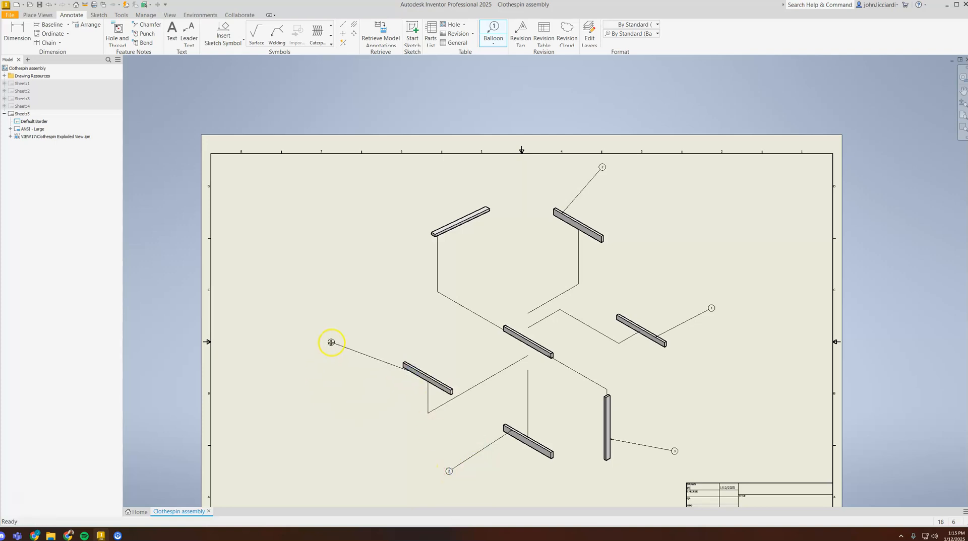
right_click(360, 339)
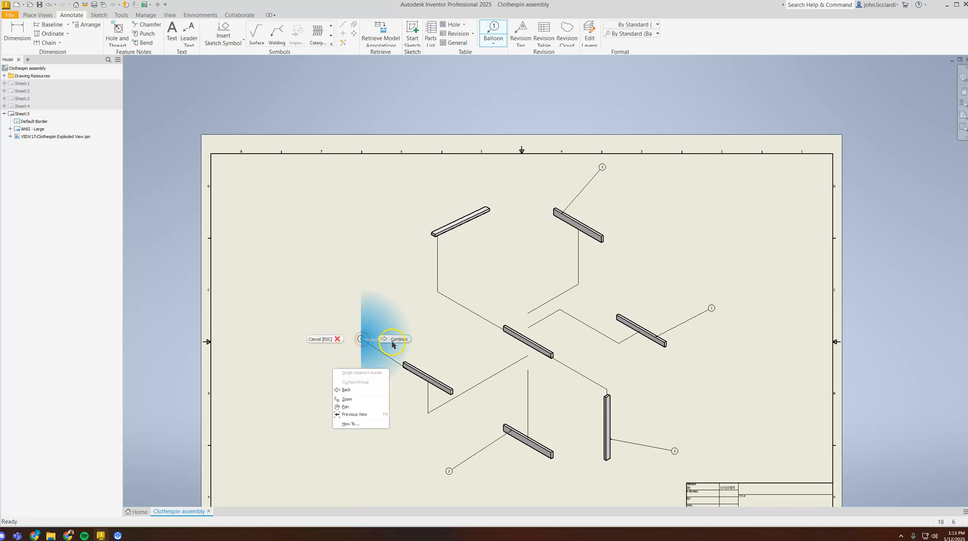
left_click(392, 343)
Balloon the center bar and the upper-left bar of the exploded view, placing both balloons to the left of their parts.
left_click(512, 331)
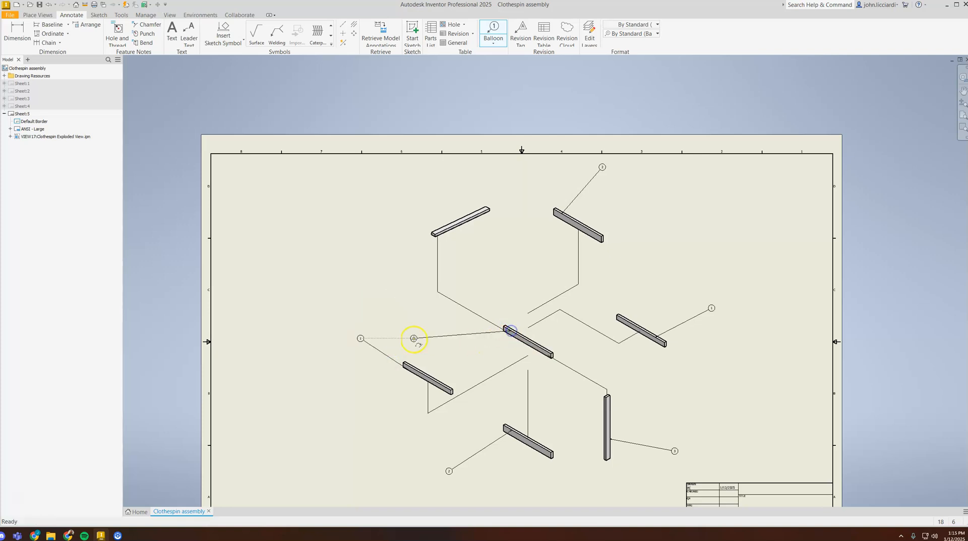
left_click(458, 342)
right_click(471, 348)
left_click(504, 348)
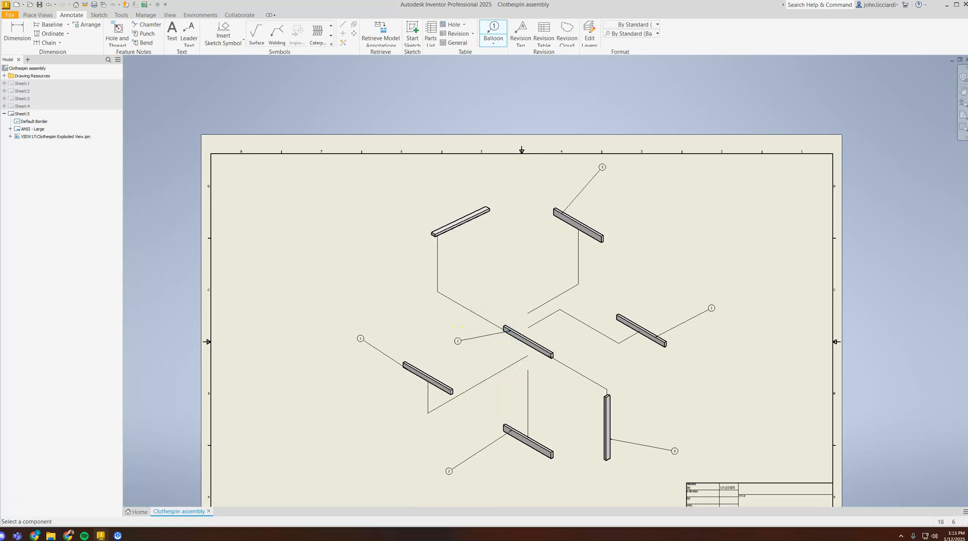
left_click(458, 223)
left_click(389, 193)
right_click(390, 193)
left_click(418, 196)
key("Escape")
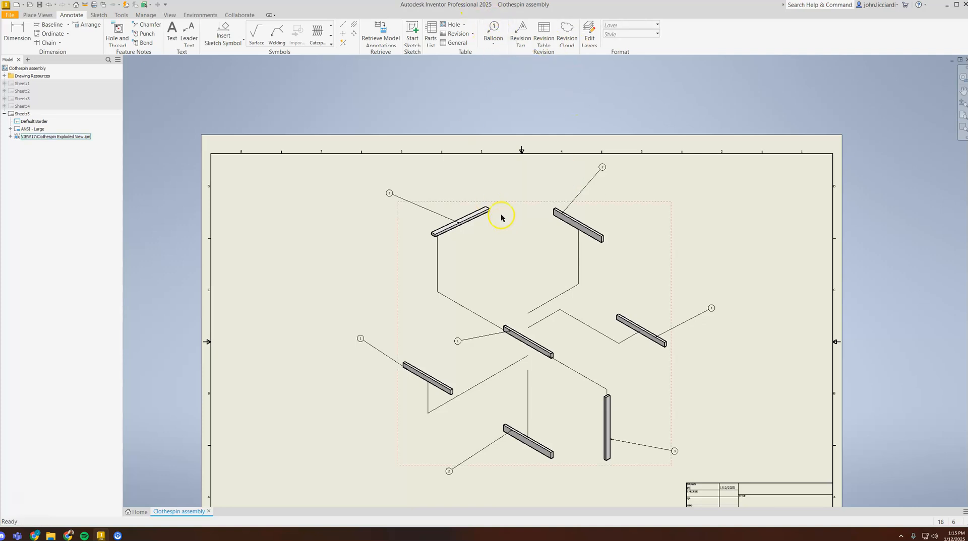
Move the exploded view to the right and place a parts list from the Clothespin assembly file in the space beside it.
left_click_drag(502, 205, 558, 201)
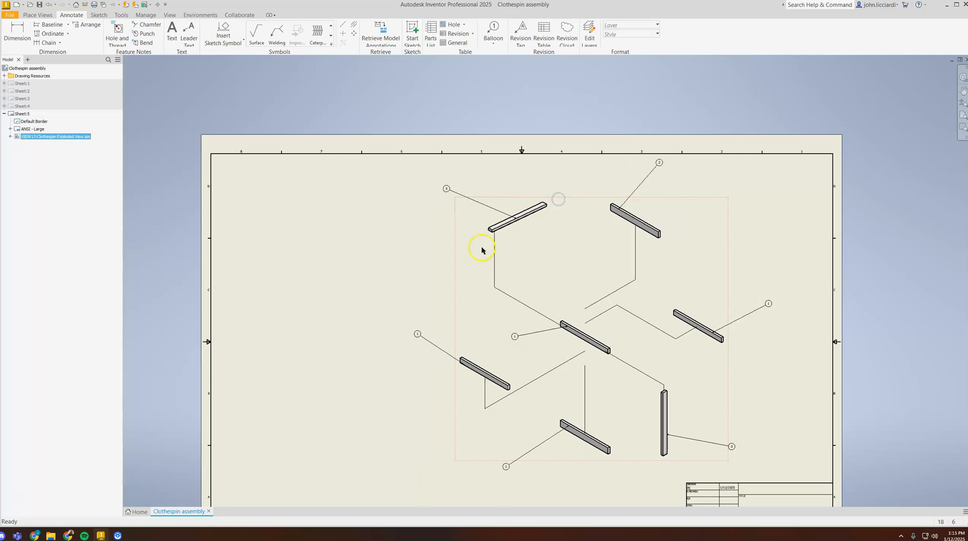
left_click(361, 249)
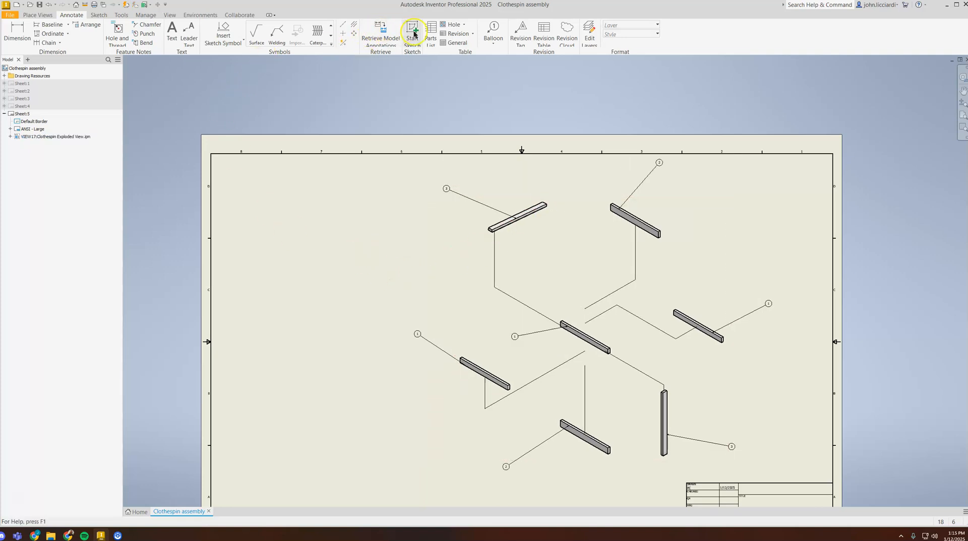
left_click(431, 29)
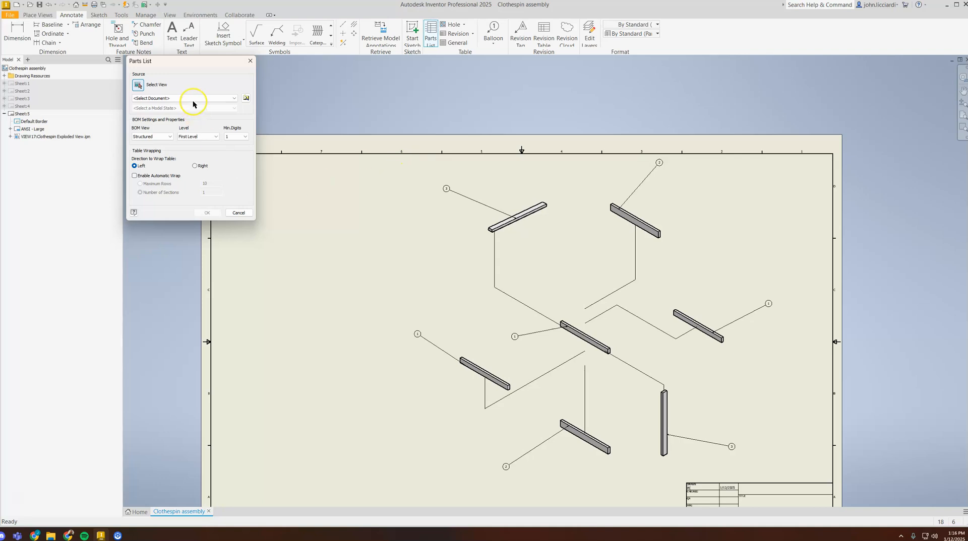
left_click(246, 98)
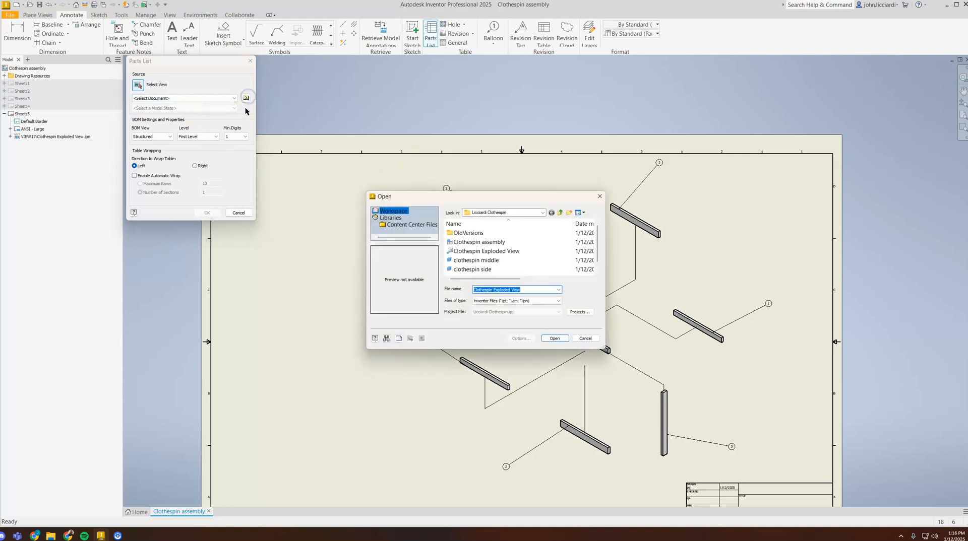
left_click(496, 243)
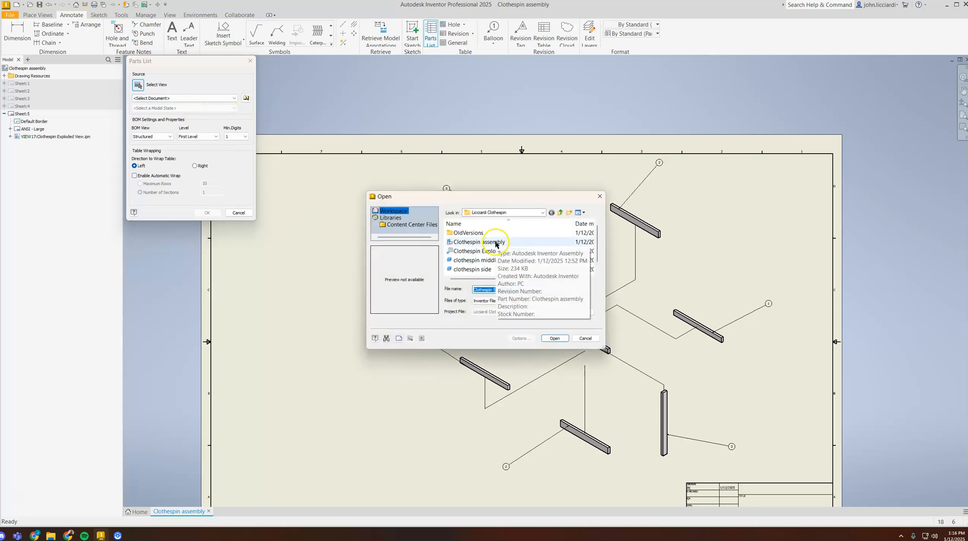
left_click(555, 339)
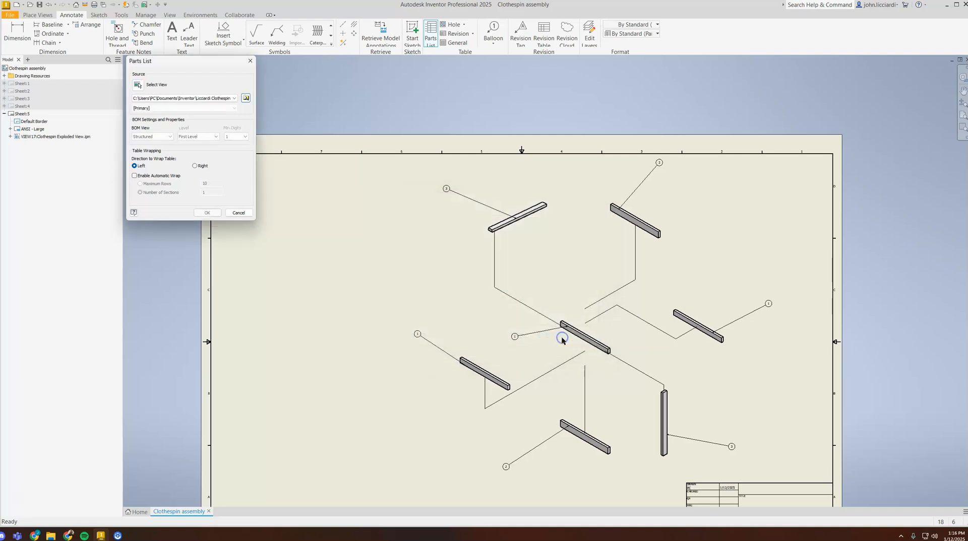
left_click(208, 213)
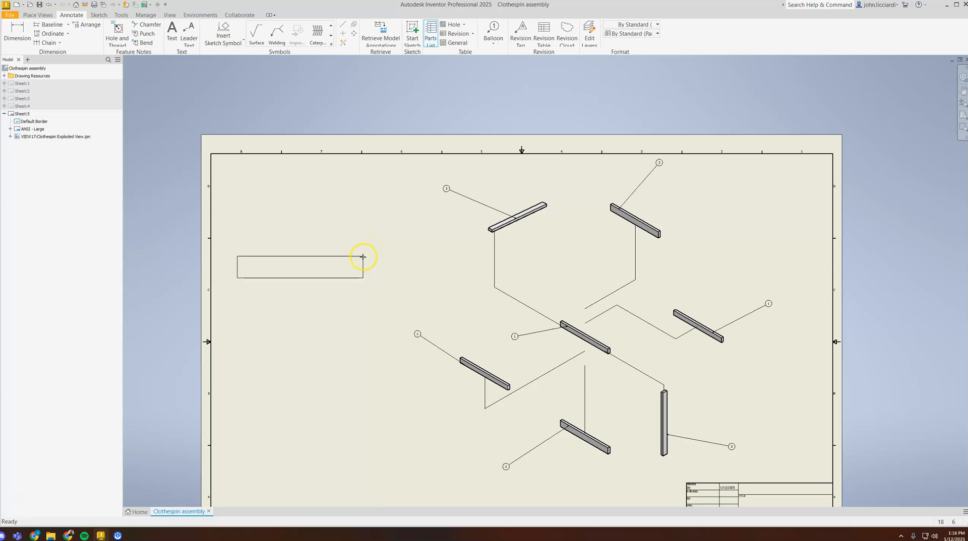
left_click(371, 258)
Select the parts list and examine its item, quantity, part number and description columns.
scroll(274, 292, "up", 3)
scroll(275, 294, "down", 10)
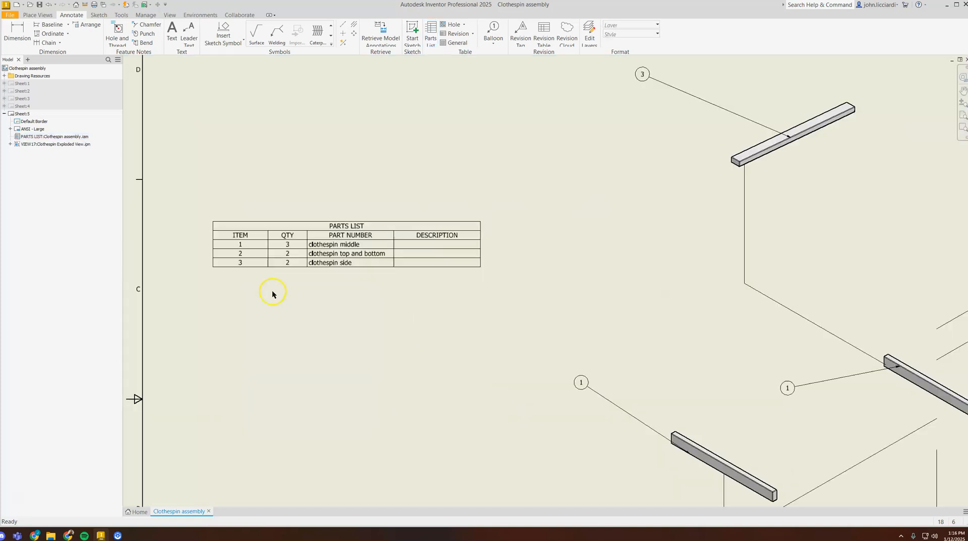
middle_click_drag(316, 270, 317, 320)
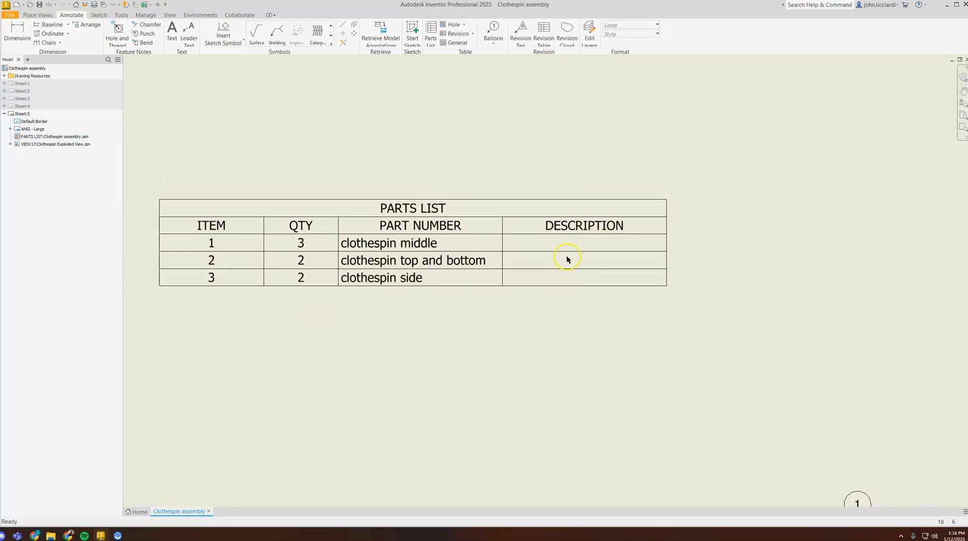
left_click(295, 233)
left_click(509, 233)
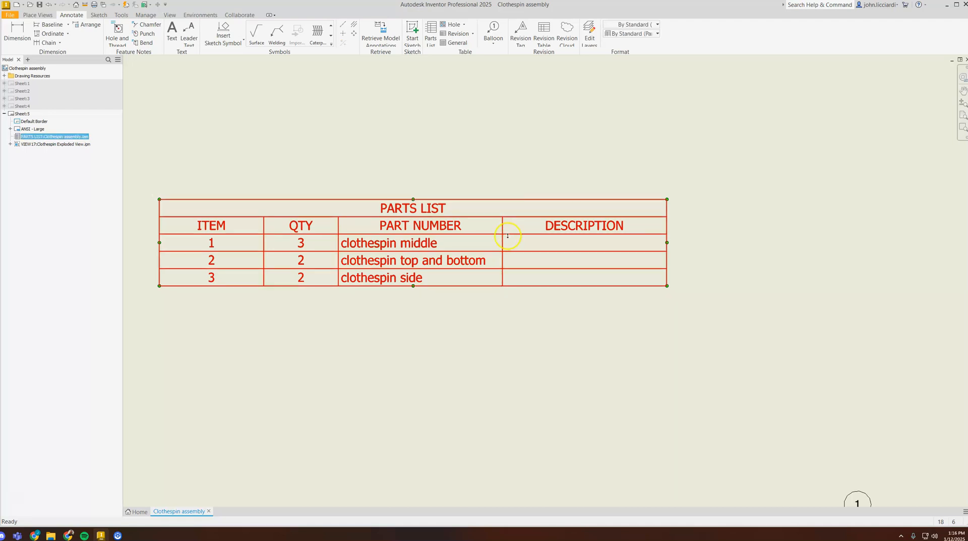
Open the parts list for editing and enter .75" x 1.5" x18" as the description of clothespin middle.
double_click(508, 235)
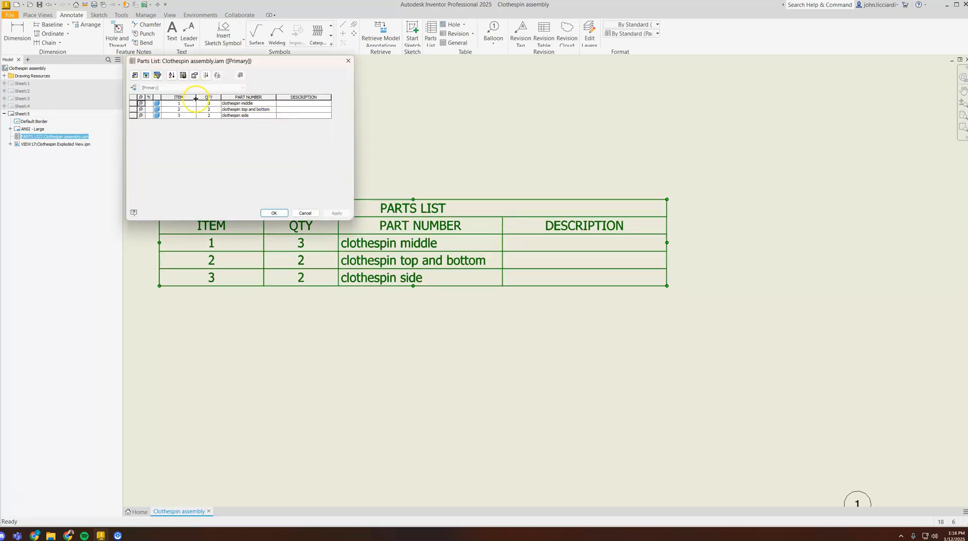
left_click_drag(353, 221, 521, 411)
left_click(288, 104)
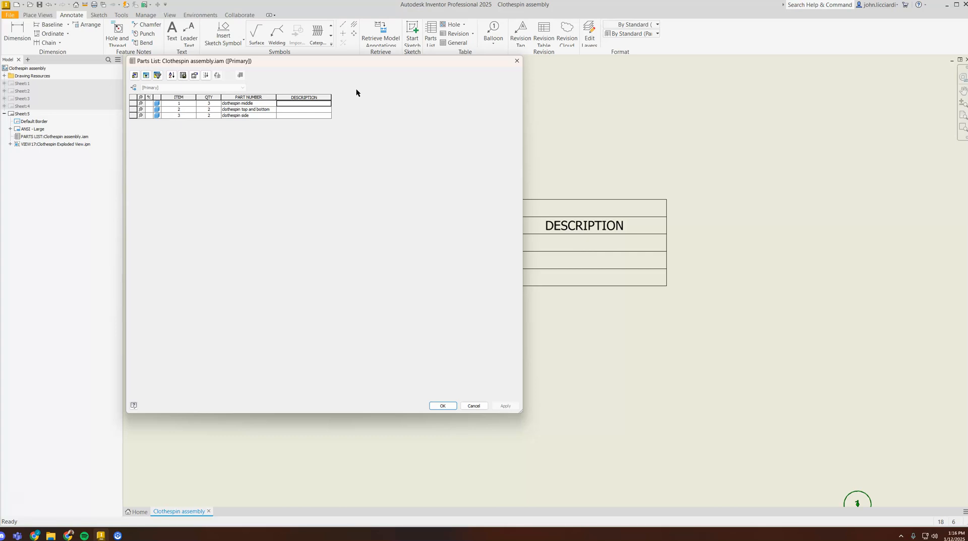
type(".75")
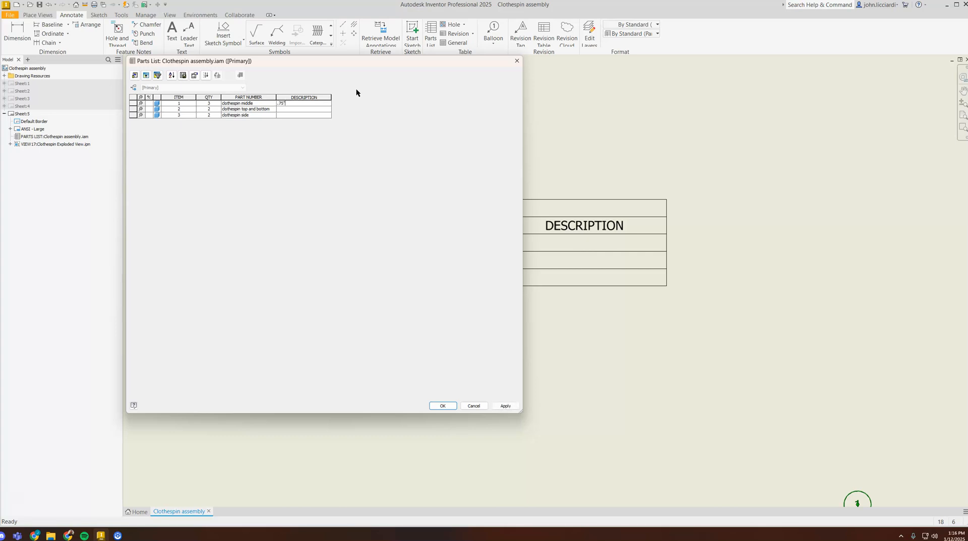
type("\" x 1.5\" x18\"")
Describe clothespin top and bottom as .75" x 2" x 18" and clothespin side as .75" x 1.5" x 20.5", and apply the parts list edits.
left_click(280, 111)
type(".7")
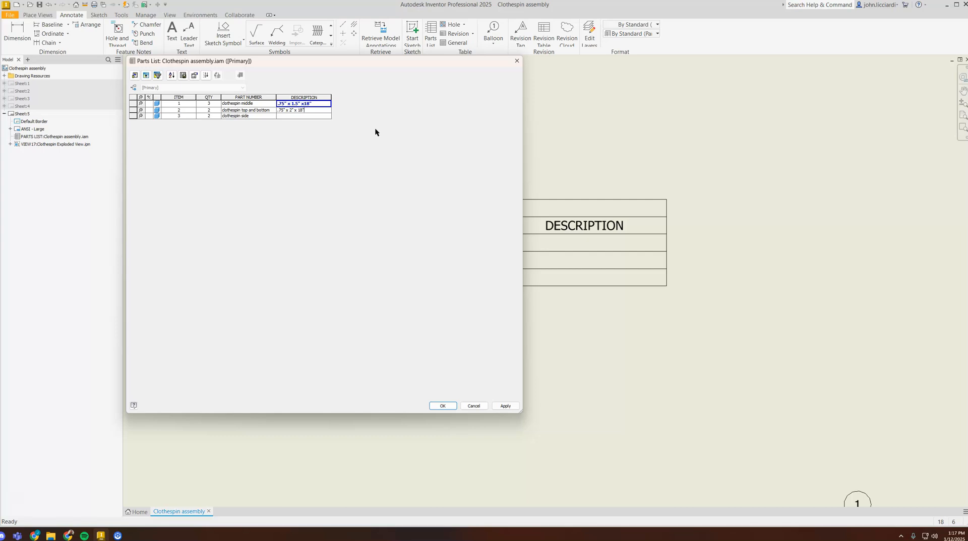
left_click(294, 117)
type(".75\" x 1.5\" x 20.5\"")
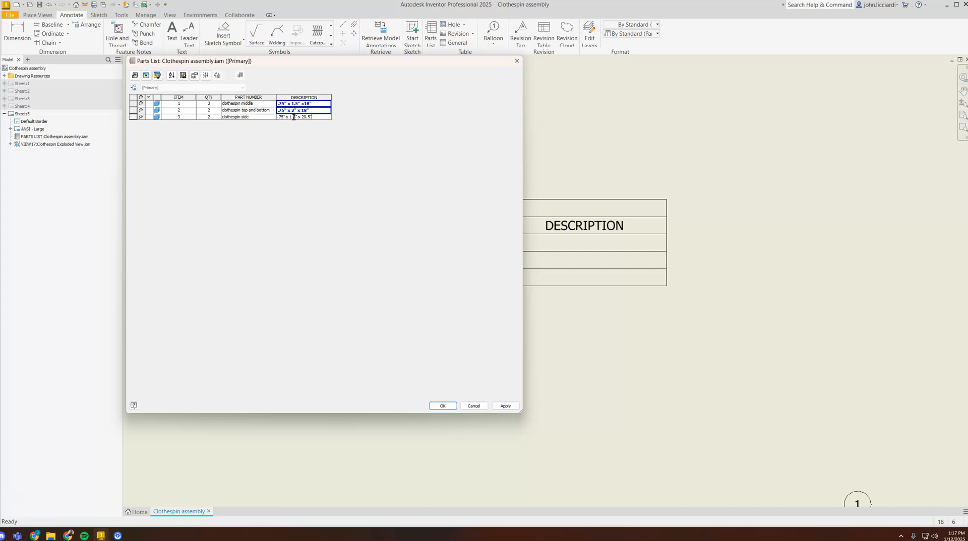
left_click(443, 406)
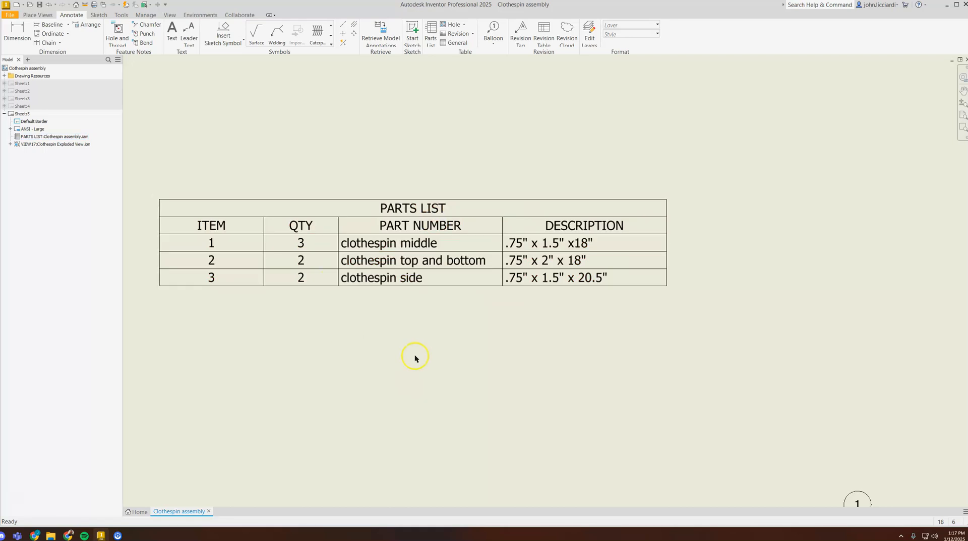
scroll(558, 350, "down", 5)
mouse_move(594, 330)
middle_mouse_down()
mouse_move(428, 277)
mouse_move(389, 217)
middle_mouse_up()
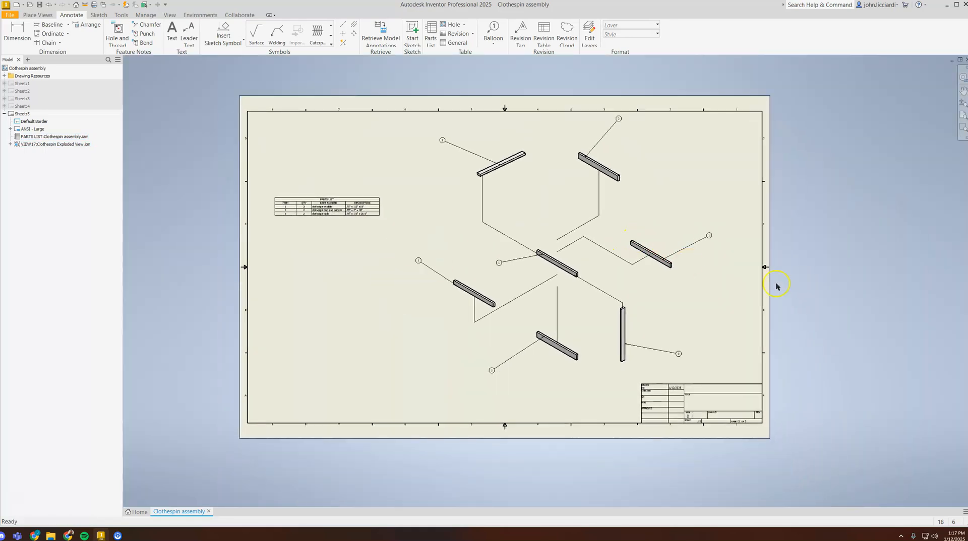